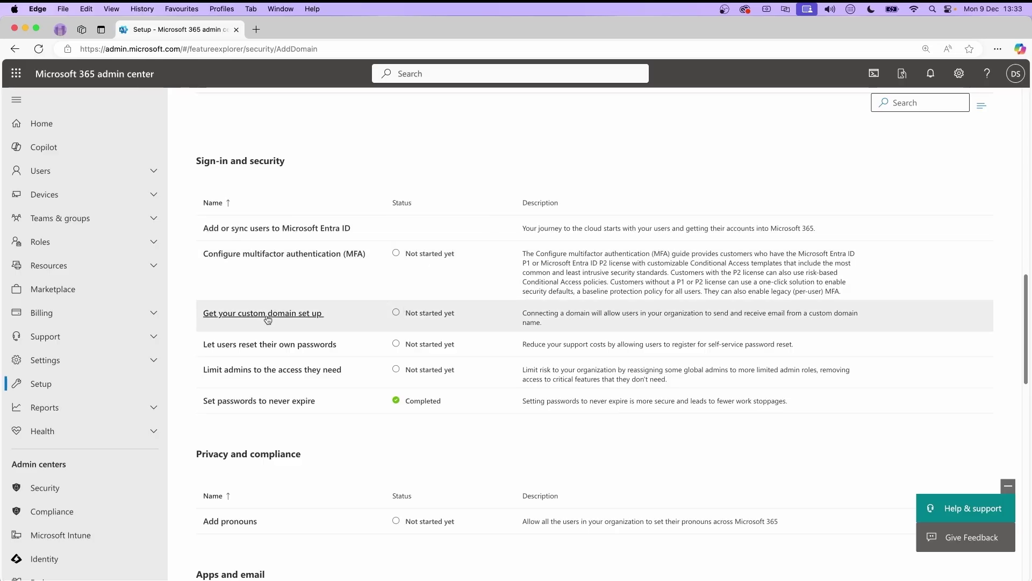
- Open the 'Get your custom domain set up' guide under Sign-in and security
left_click(268, 320)
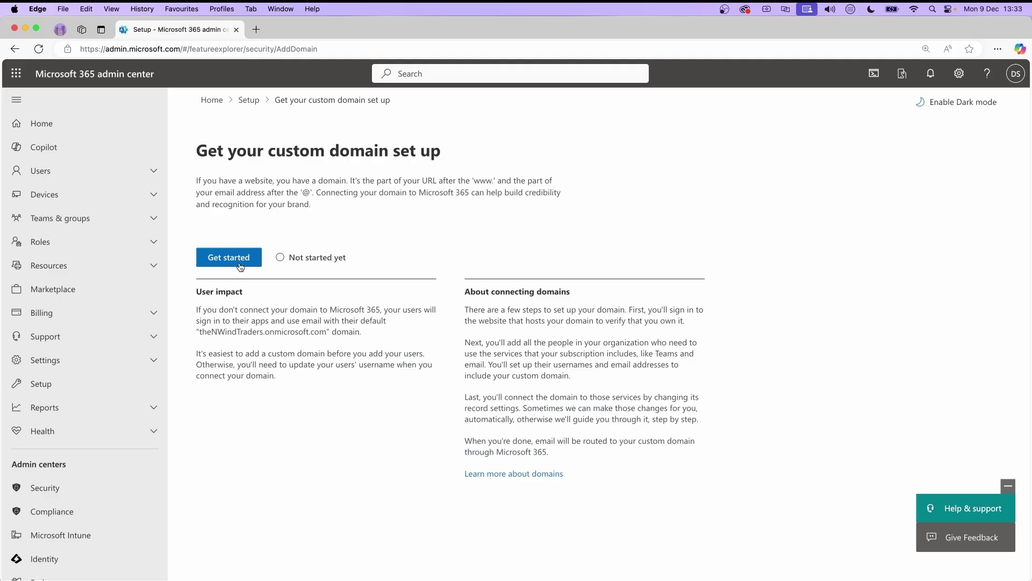
- Start the add-a-domain wizard and enter the-northwind.org as the domain name
left_click(240, 259)
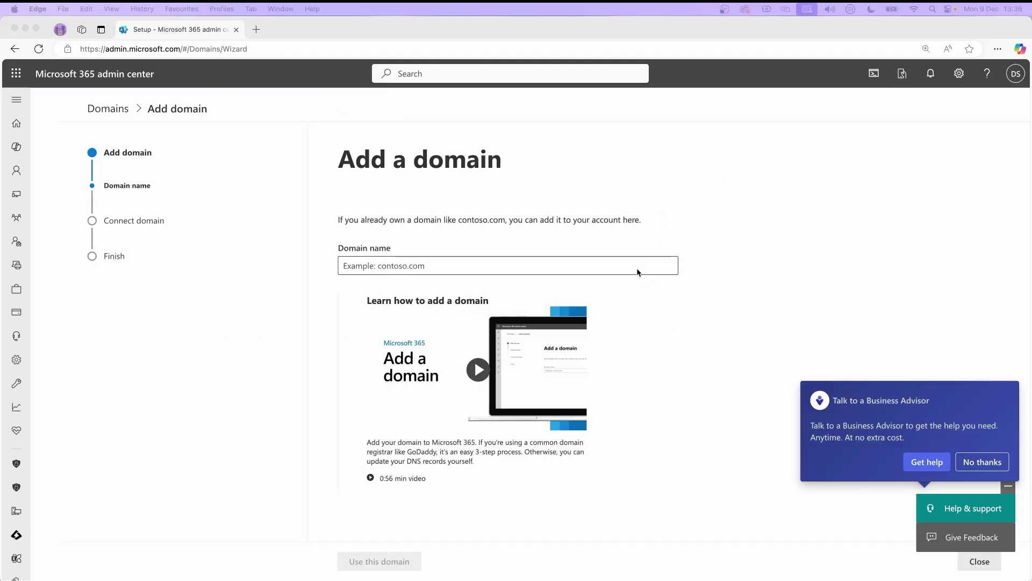
left_click(640, 266)
type("the-")
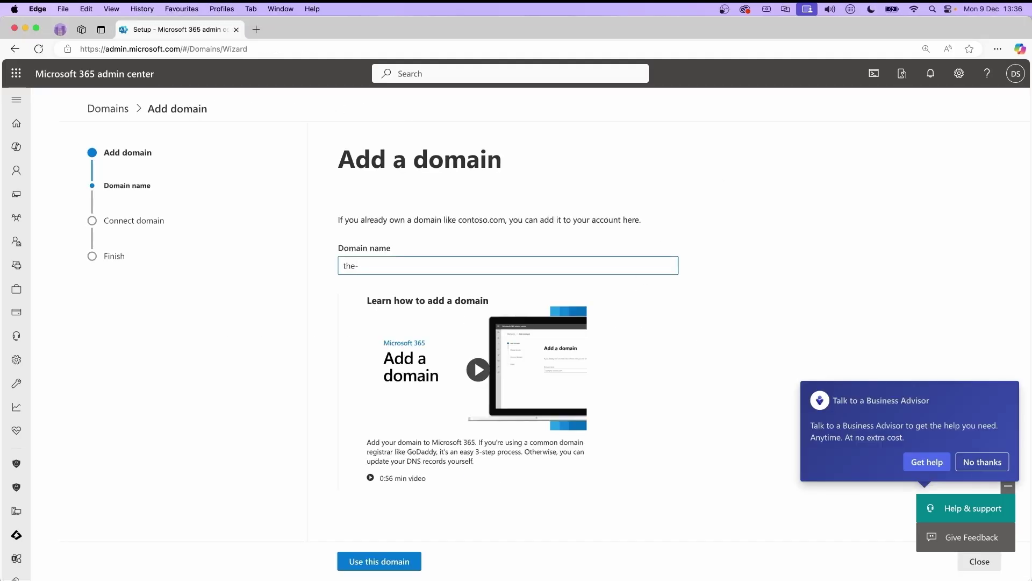
type("northwind.org")
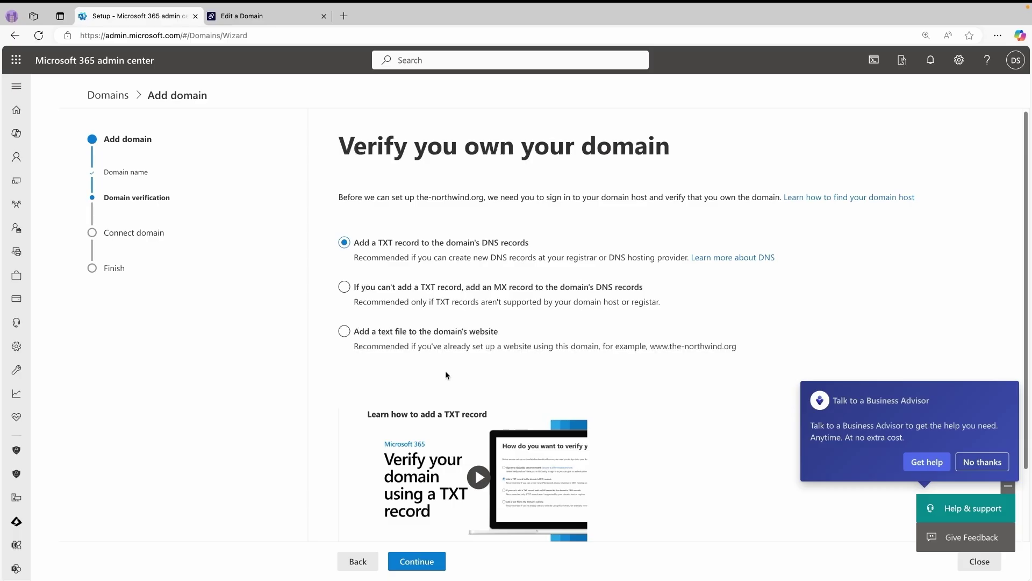
- Continue with TXT verification to show name @, value MS=ms51078011, TTL 3600
left_click(419, 562)
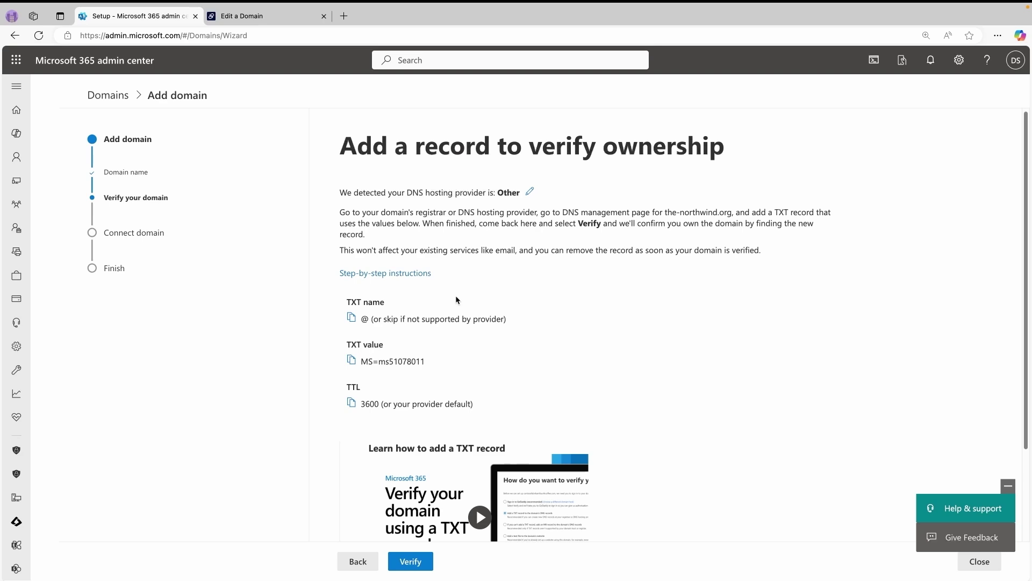
double_click(365, 320)
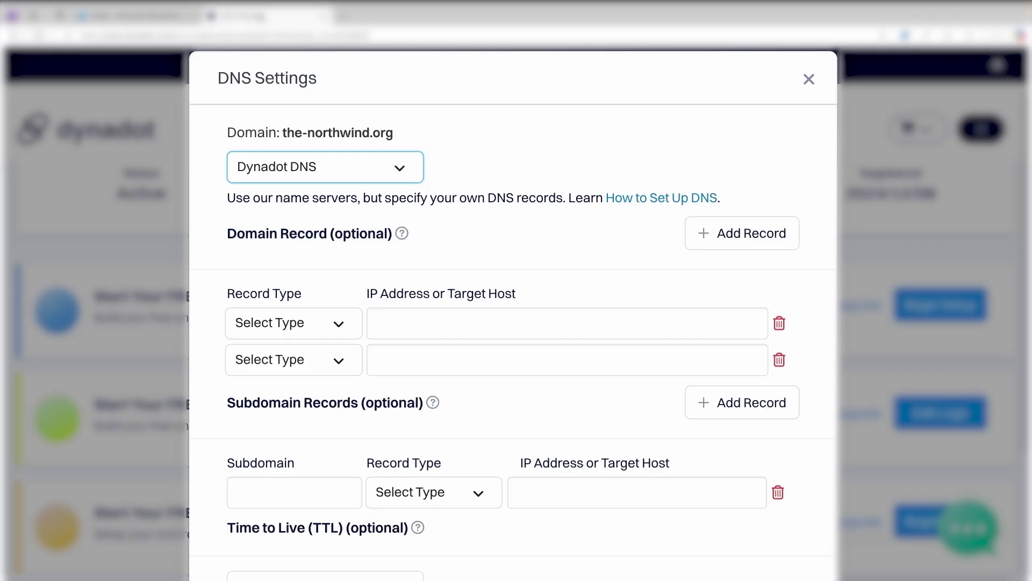
- Set Dynadot's first domain record type to TXT, then return to the Microsoft 365 verification values
left_click(290, 324)
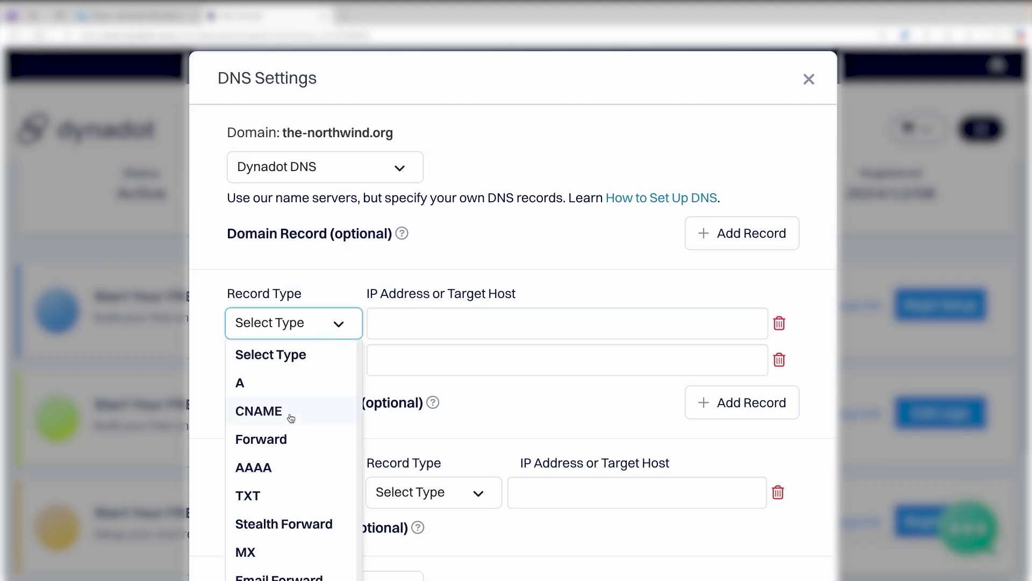
left_click(270, 492)
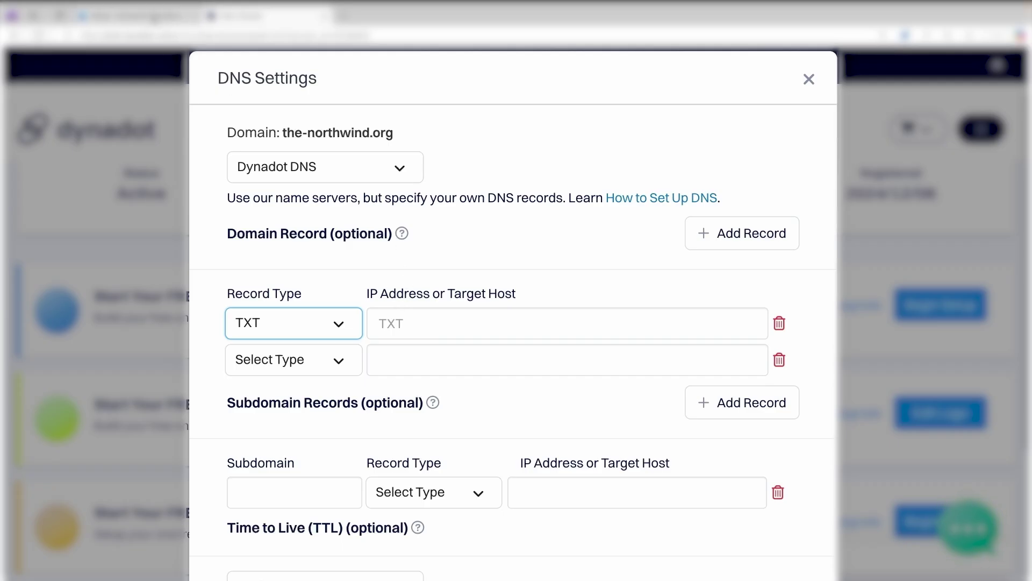
left_click(134, 16)
left_click(490, 321)
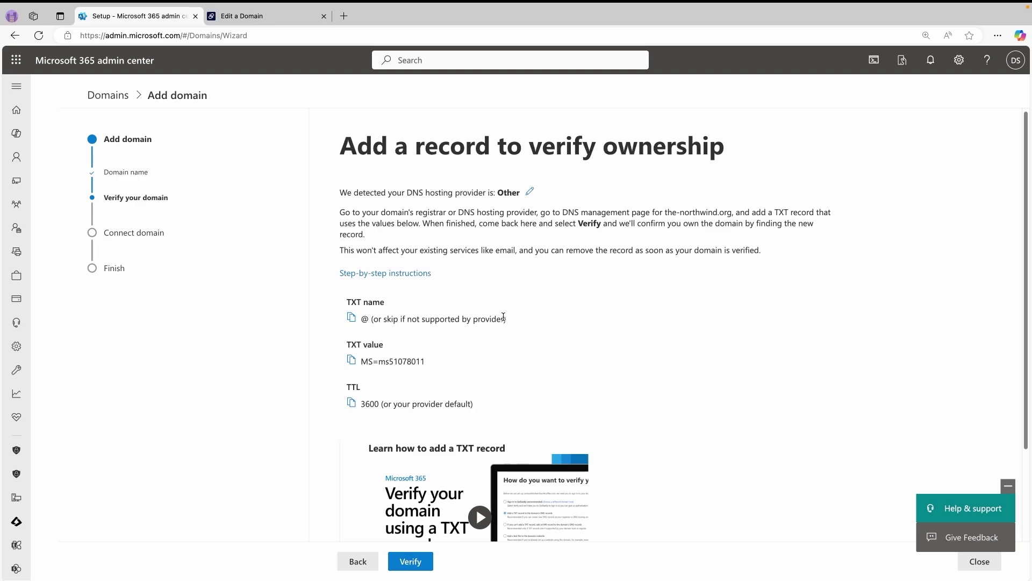
- Copy MS=ms51078011 from Microsoft 365 into the target host of Dynadot's TXT record
left_click_drag(424, 360, 361, 362)
key("ctrl+c")
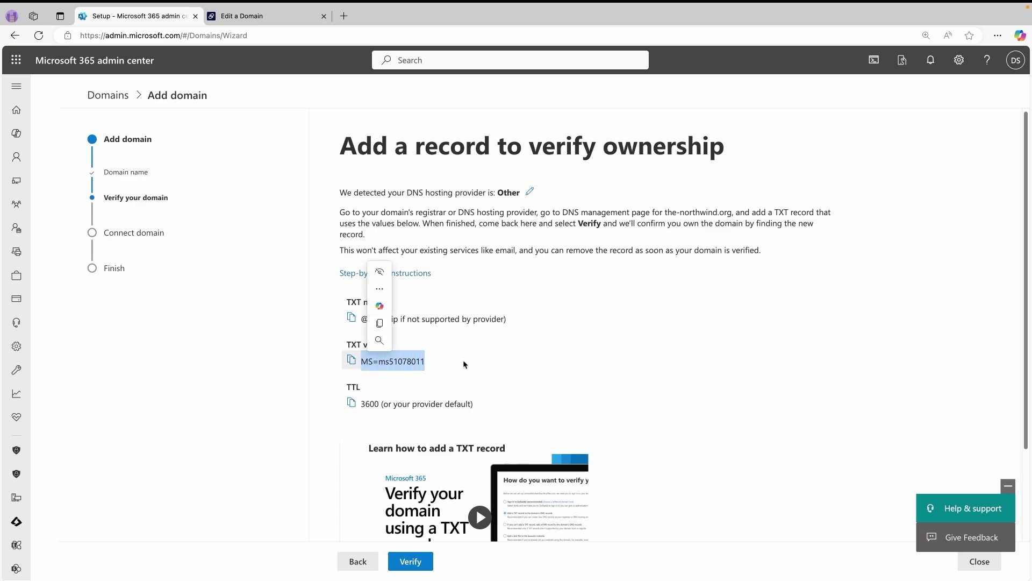
left_click(272, 249)
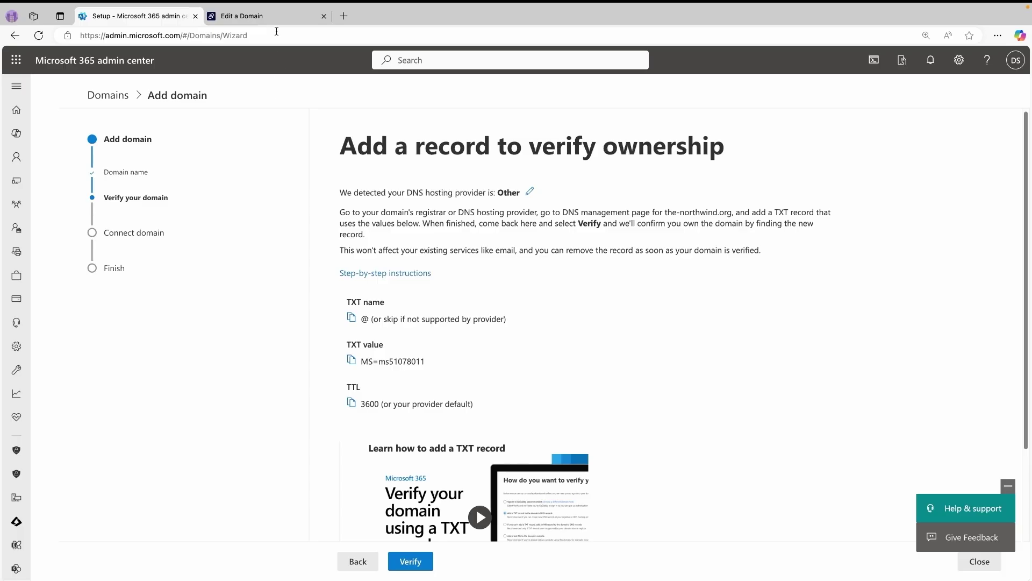
left_click(283, 15)
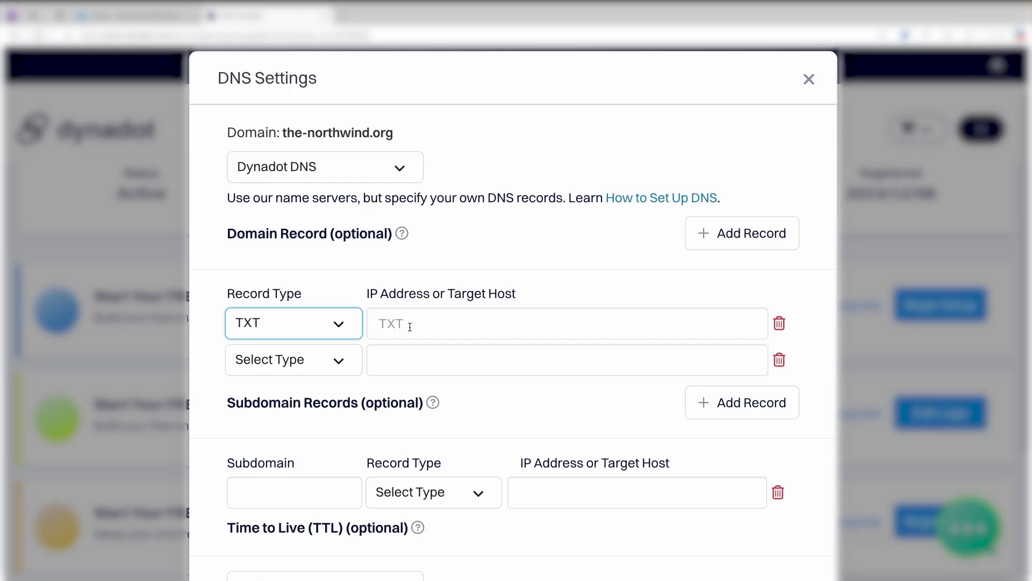
left_click(409, 326)
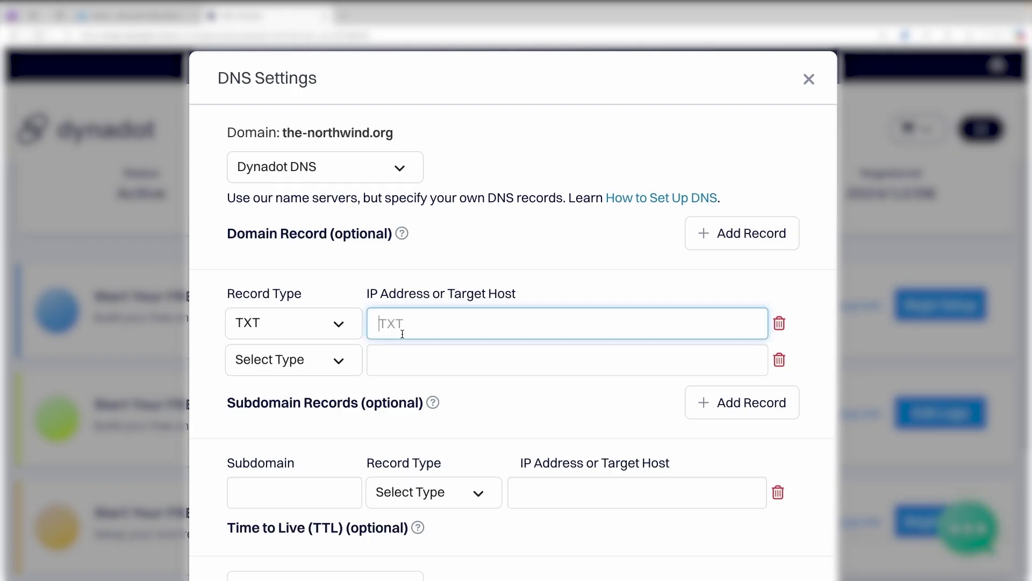
key("ctrl+v")
left_click(171, 17)
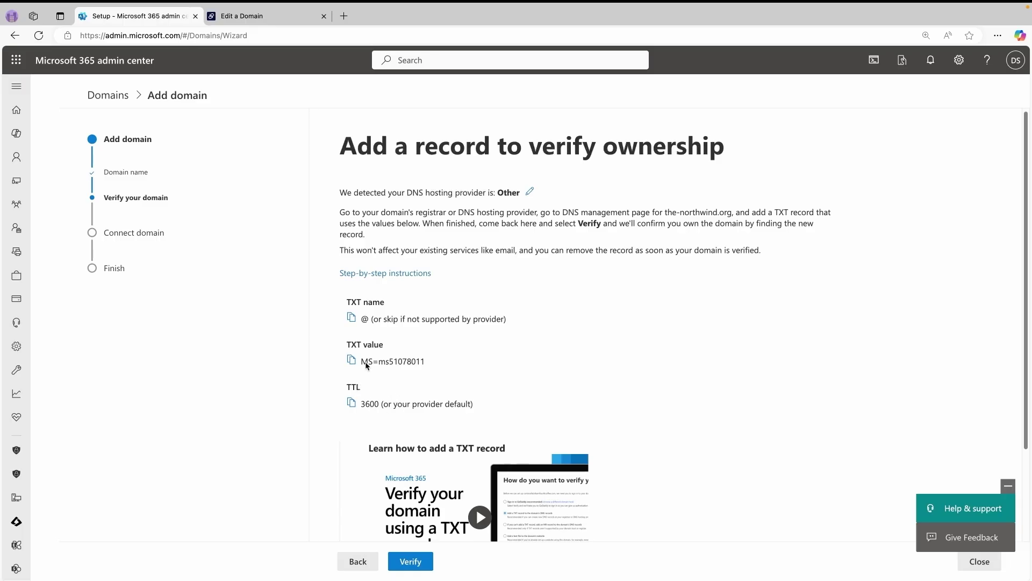
left_click(289, 15)
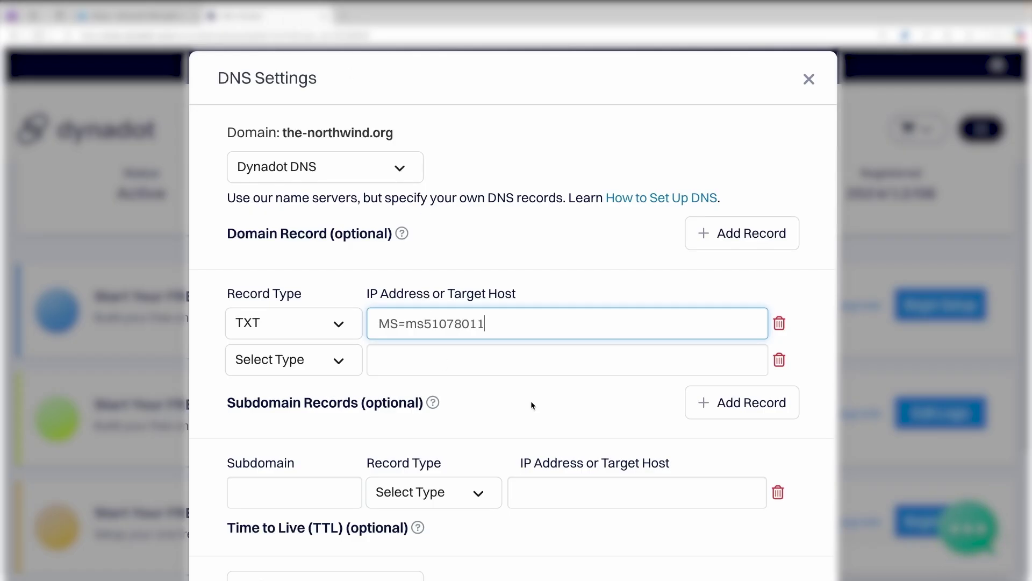
- Give the Dynadot TXT record a 1 hour TTL, save settings, and return to Microsoft 365
left_click(516, 396)
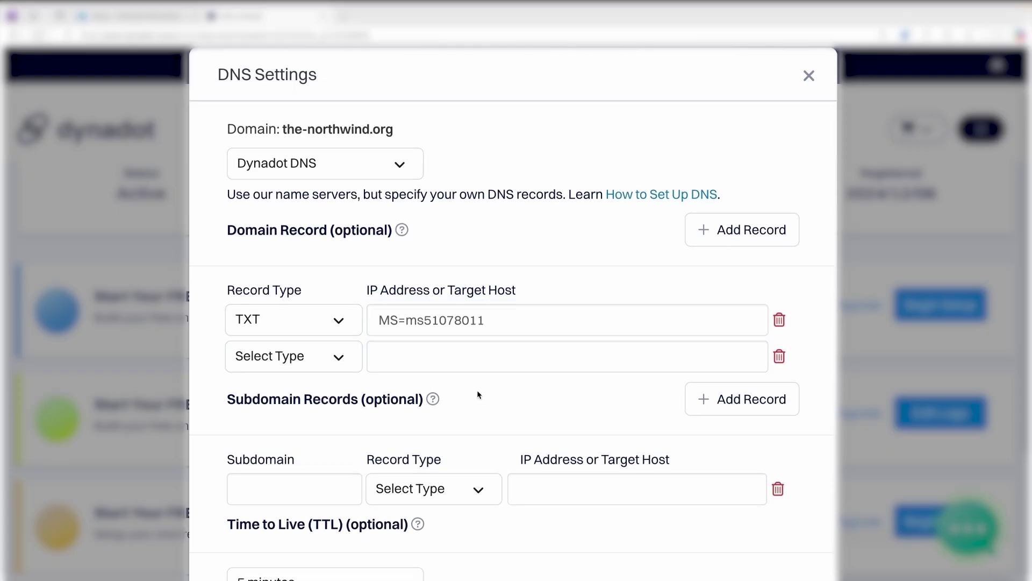
scroll(449, 396, "down", 2)
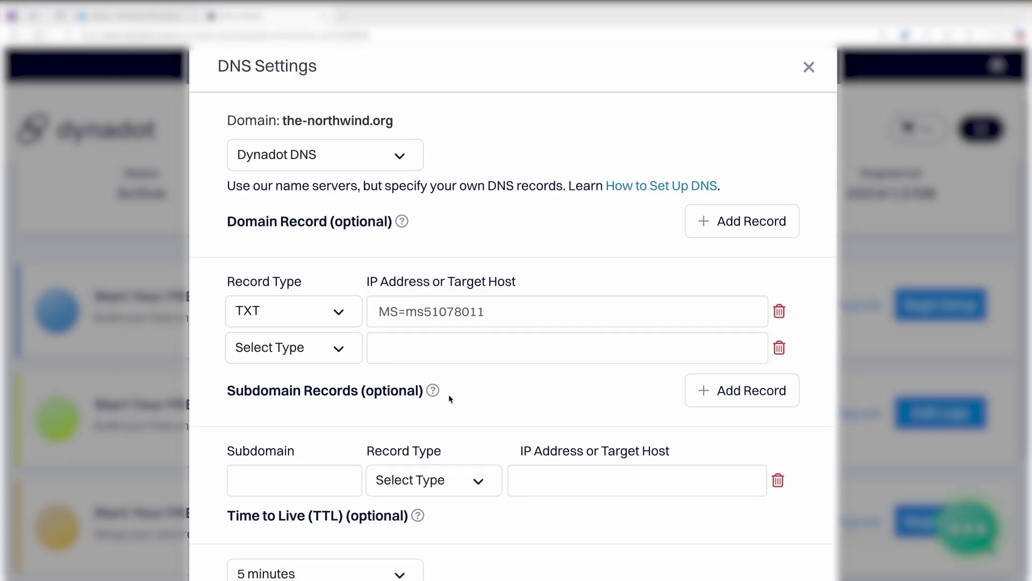
scroll(449, 394, "down", 1)
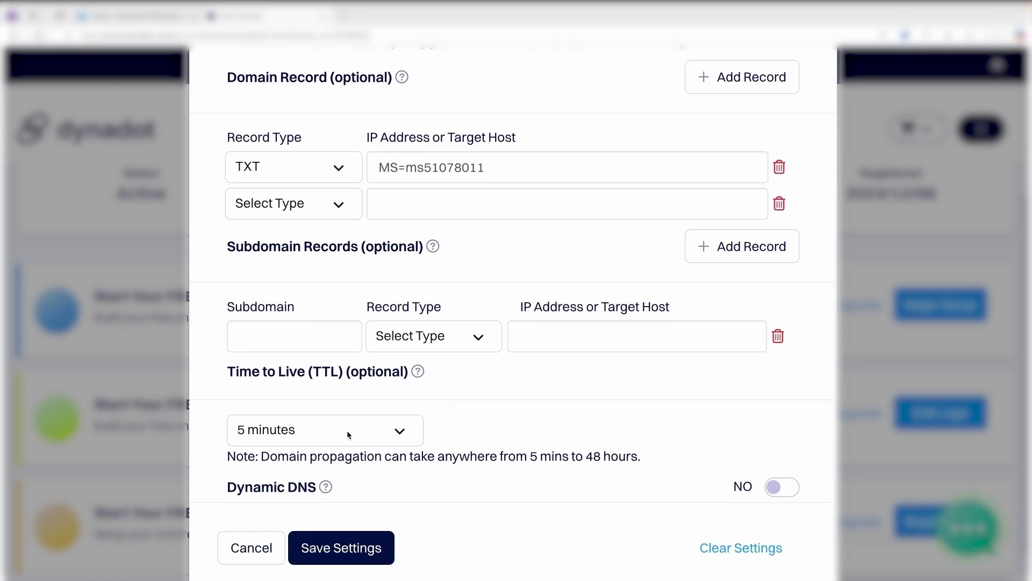
left_click(401, 430)
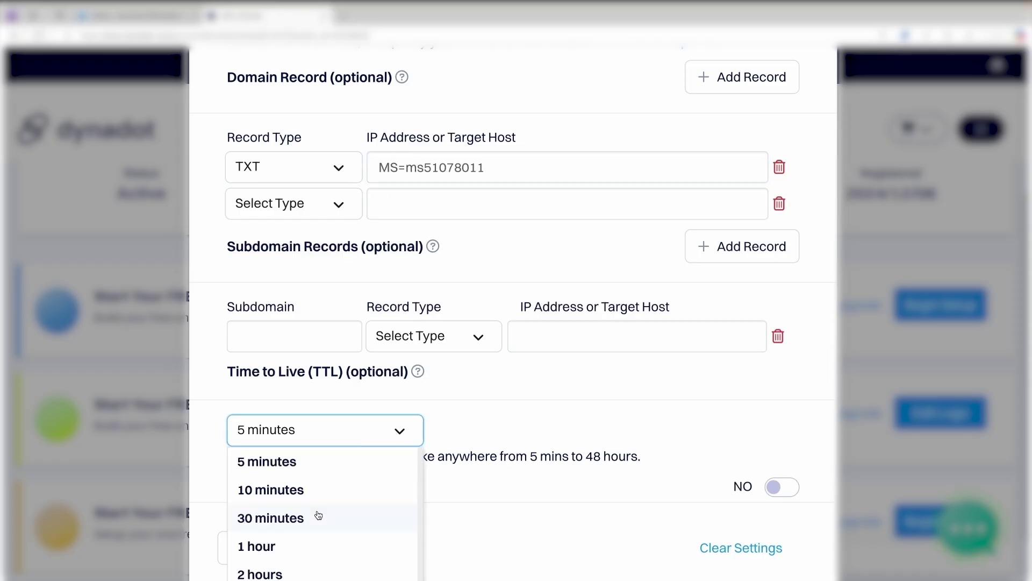
left_click(366, 544)
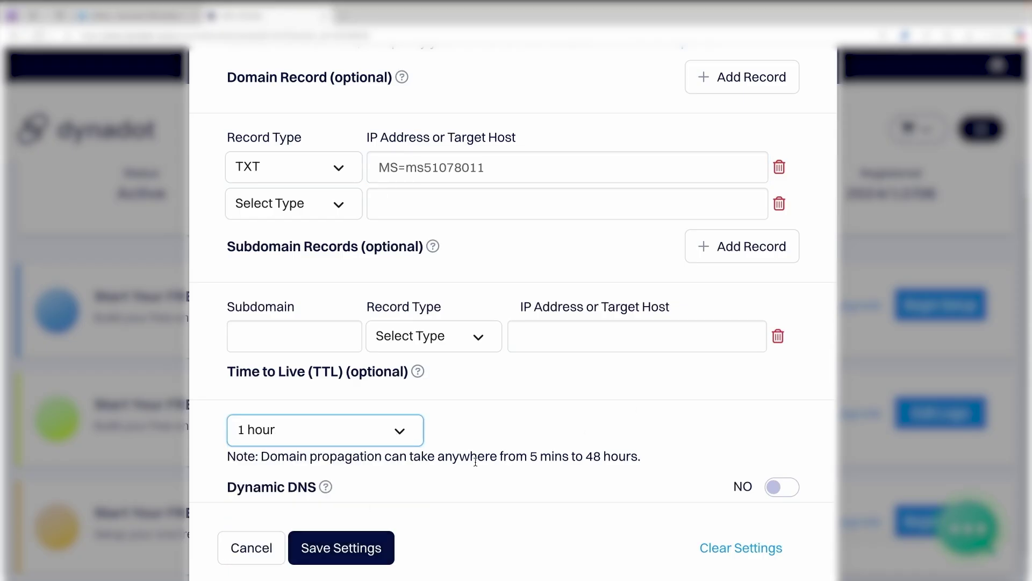
left_click(368, 547)
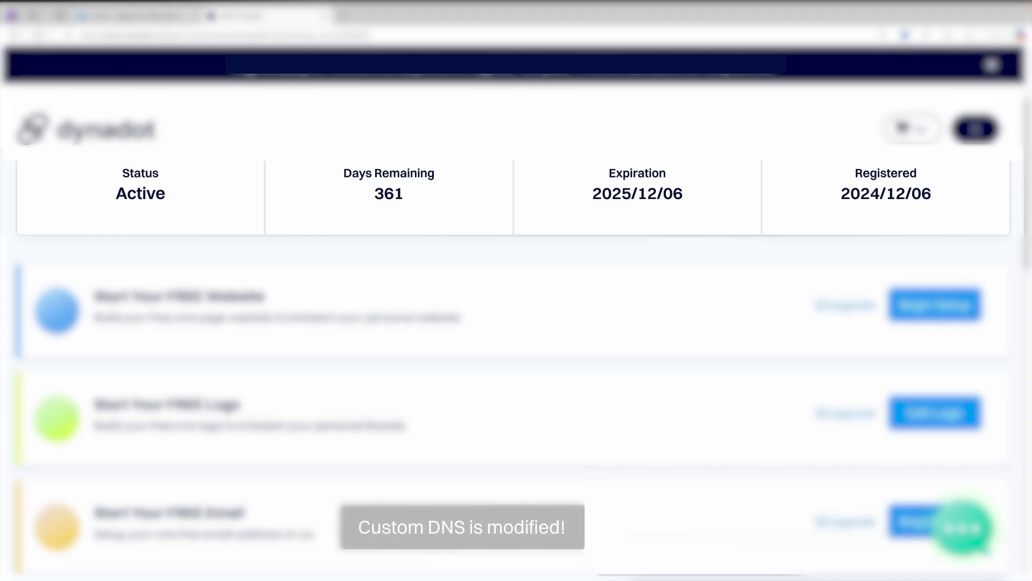
left_click(123, 16)
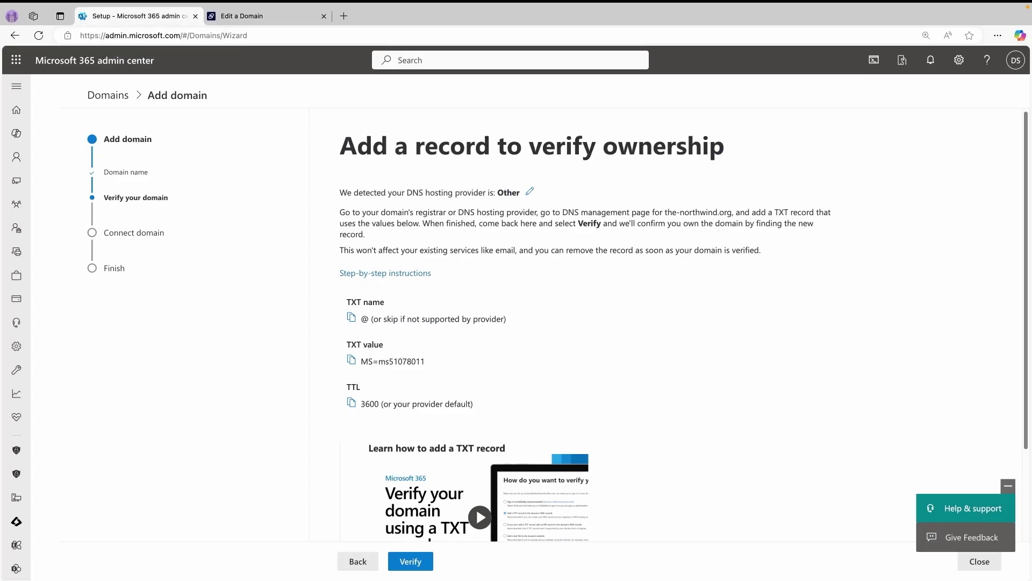
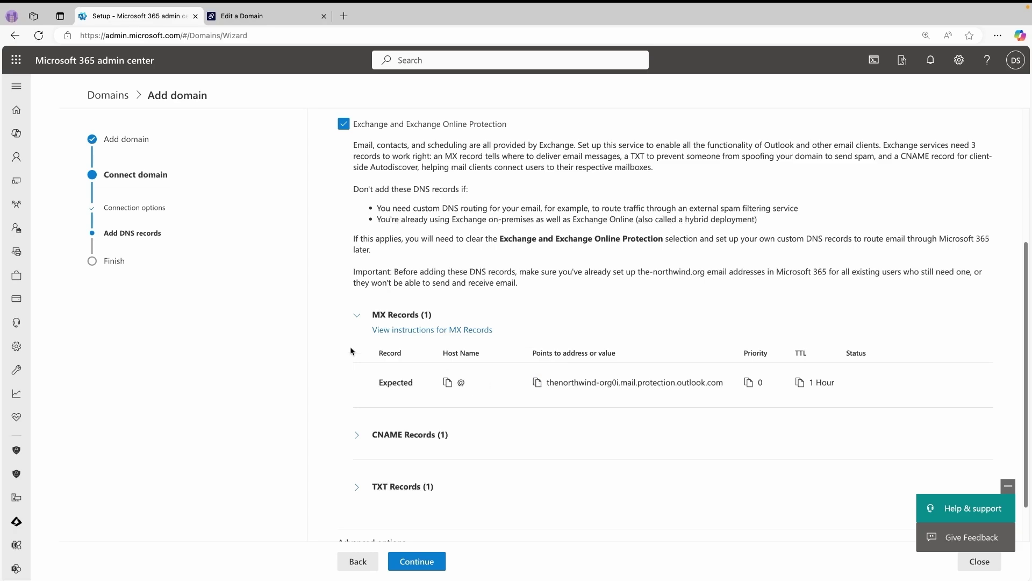
- Make Dynadot's second domain record an MX to thenorthwind-org0i.mail.protection.outlook.com with priority 0
left_click(274, 18)
left_click(339, 412)
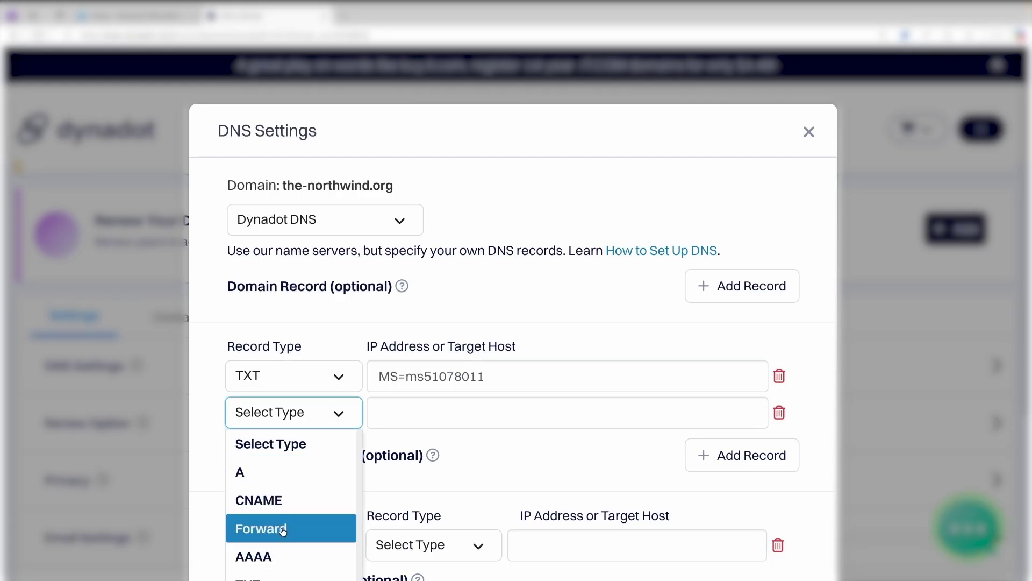
scroll(263, 526, "down", 1)
scroll(281, 521, "down", 3)
left_click(269, 457)
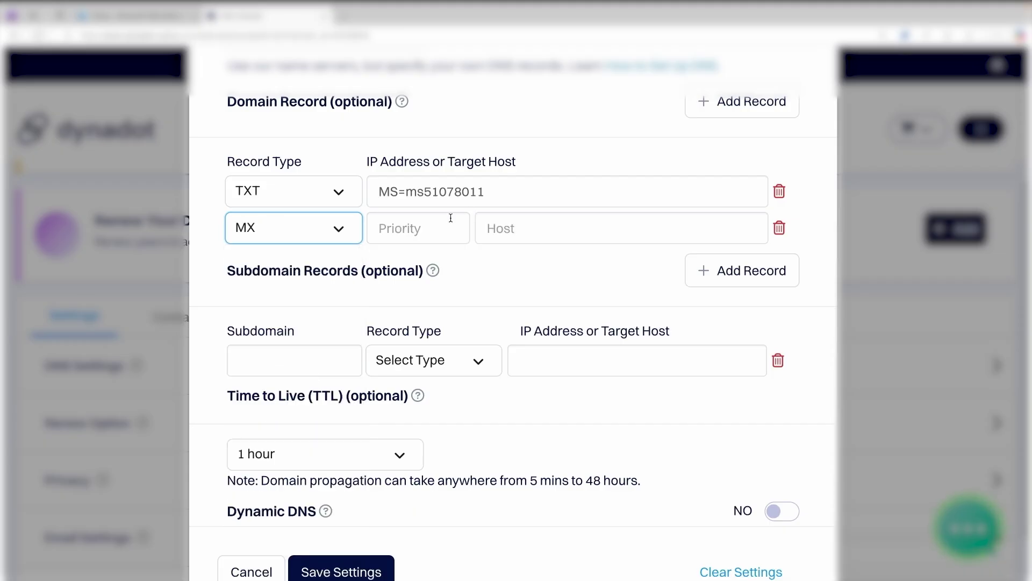
left_click(405, 230)
left_click(534, 228)
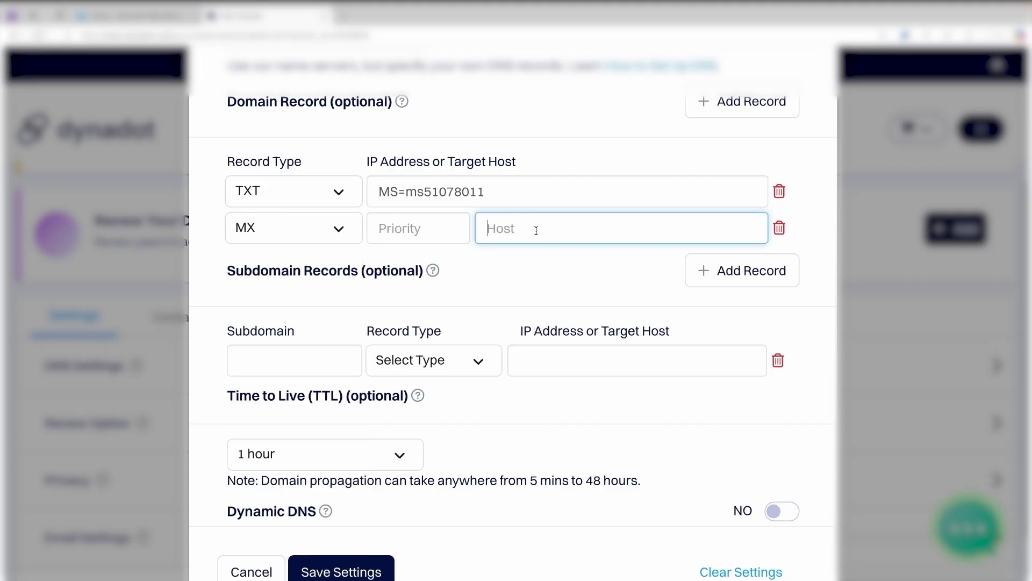
key("ctrl+v")
left_click(136, 18)
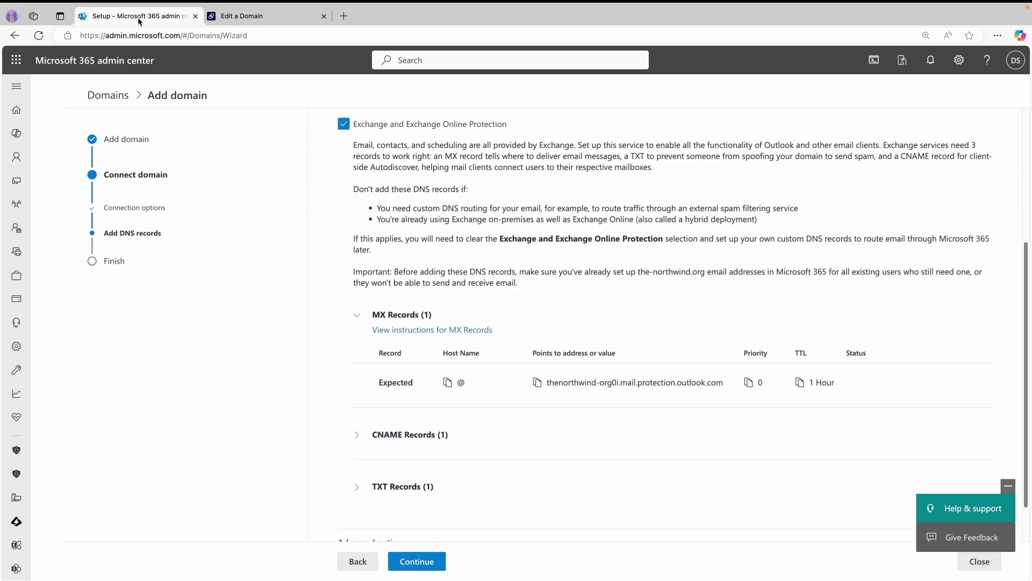
left_click(267, 22)
left_click(423, 227)
type("0")
- Copy the autodiscover.outlook.com CNAME target from Microsoft 365's expected records
left_click(387, 431)
scroll(414, 441, "down", 2)
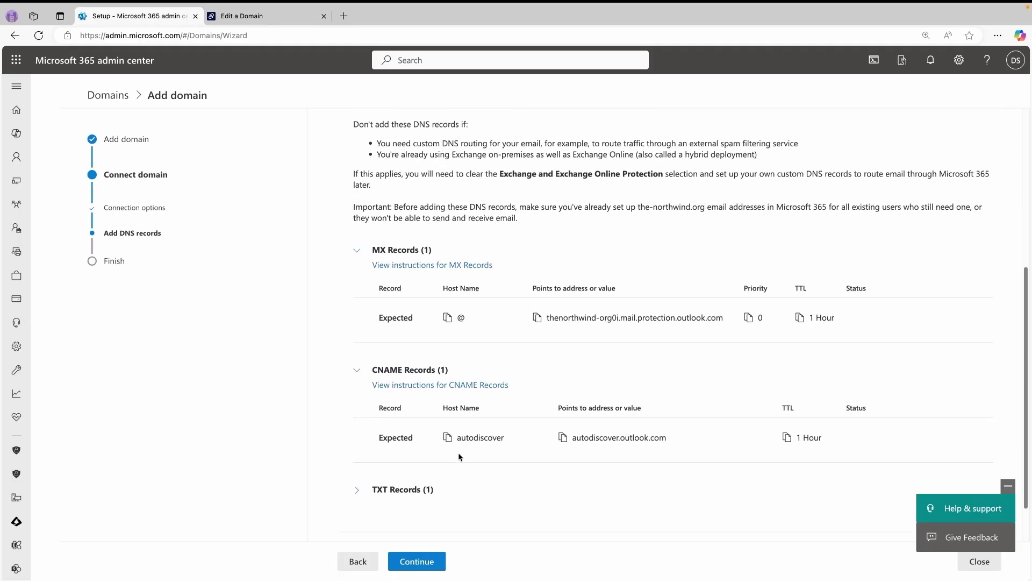
left_click_drag(683, 438, 573, 440)
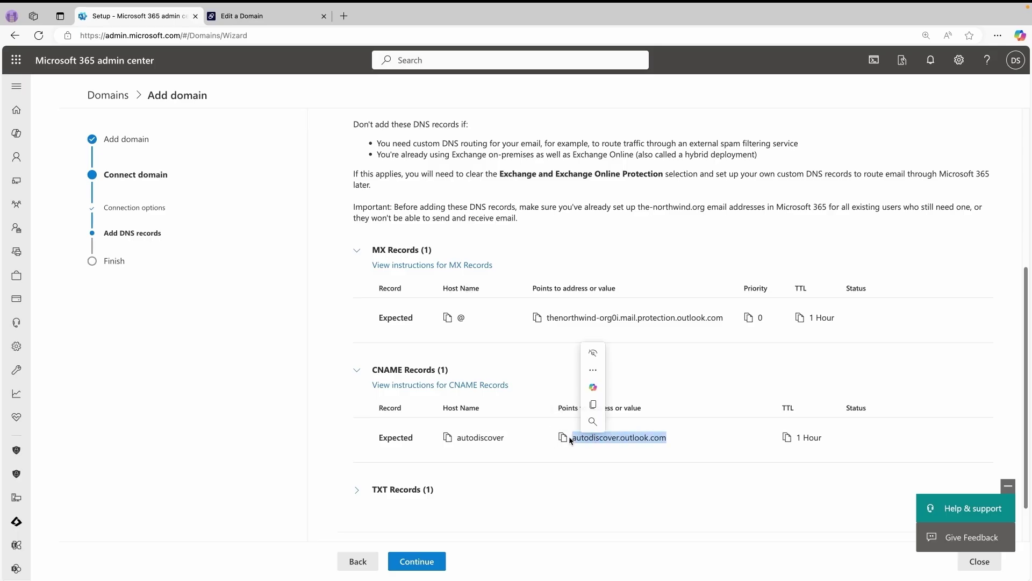
left_click(564, 438)
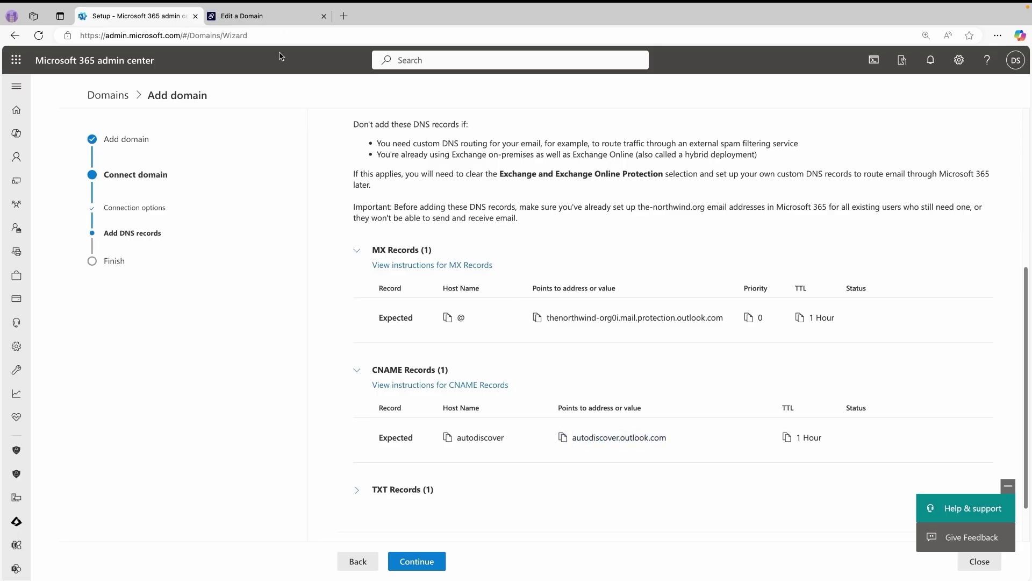
- Create an autodiscover CNAME subdomain record to autodiscover.outlook.com, then reveal the expected TXT records
left_click(242, 16)
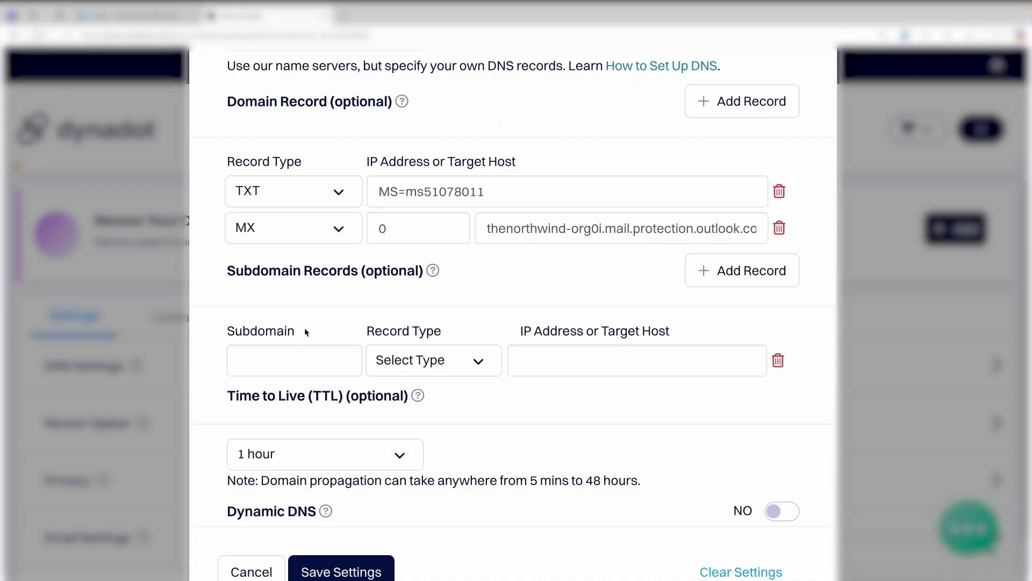
left_click(306, 355)
type("auto")
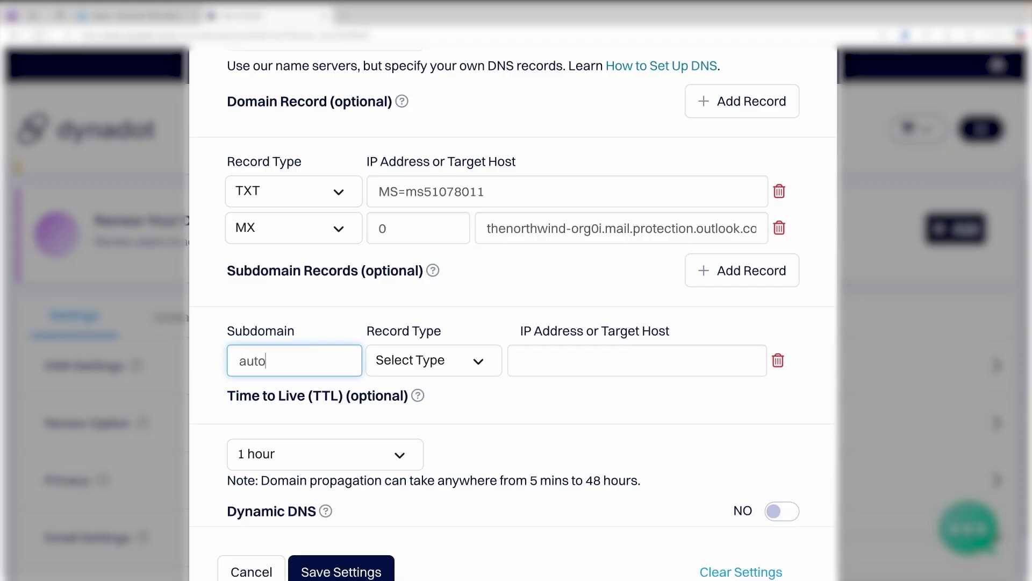
type("discover")
left_click(440, 360)
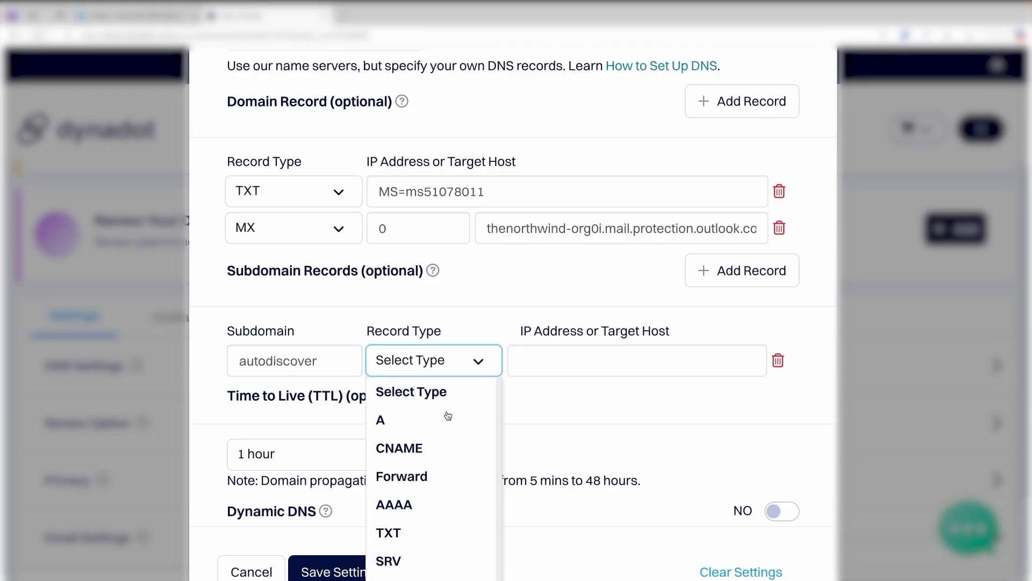
left_click(438, 445)
left_click(618, 357)
key("ctrl+v")
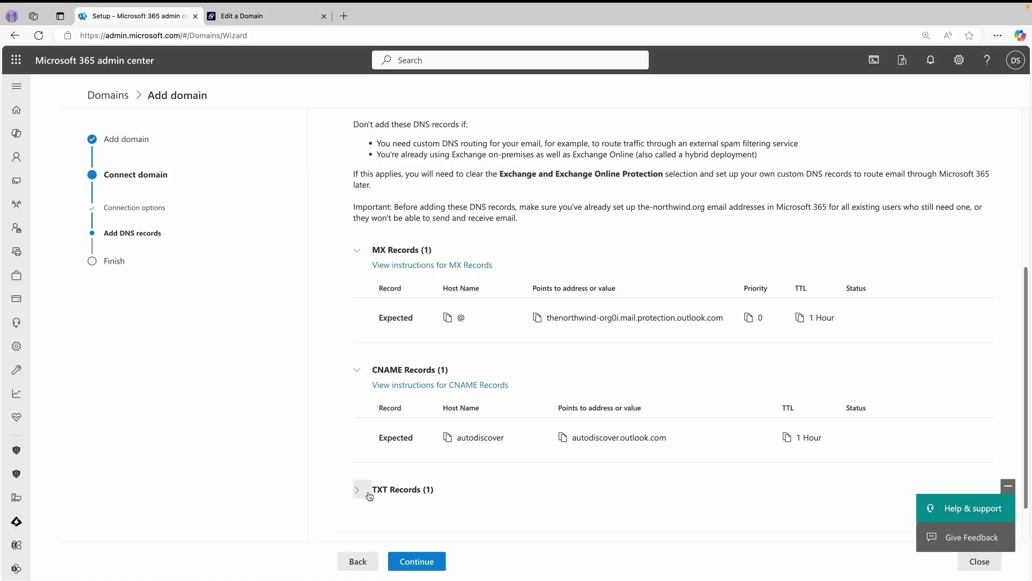
left_click(369, 495)
scroll(689, 421, "down", 2)
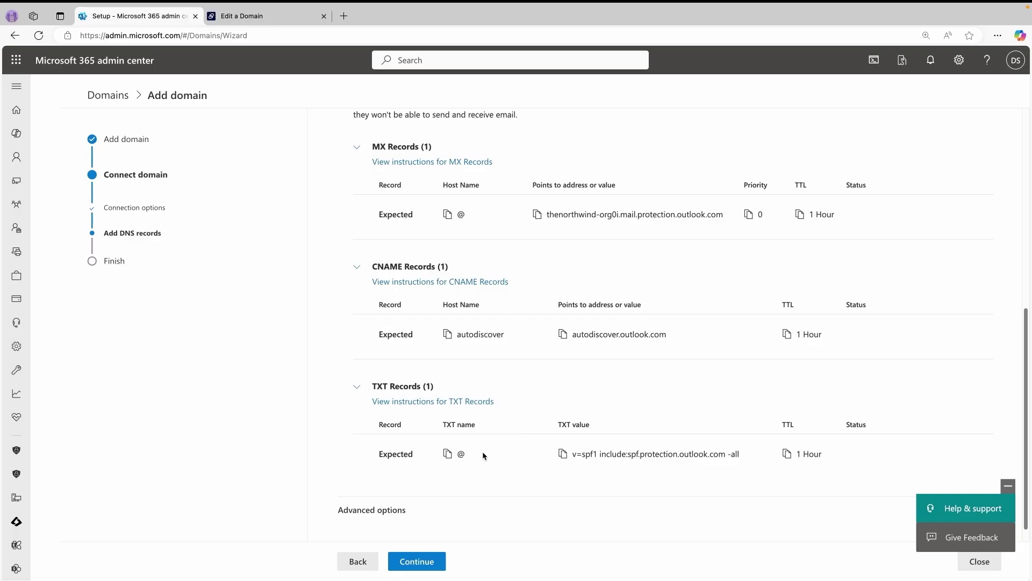
- Add a third Dynadot TXT record with value v=spf1 include:spf.protection.outlook.com -all
left_click(563, 457)
left_click(269, 16)
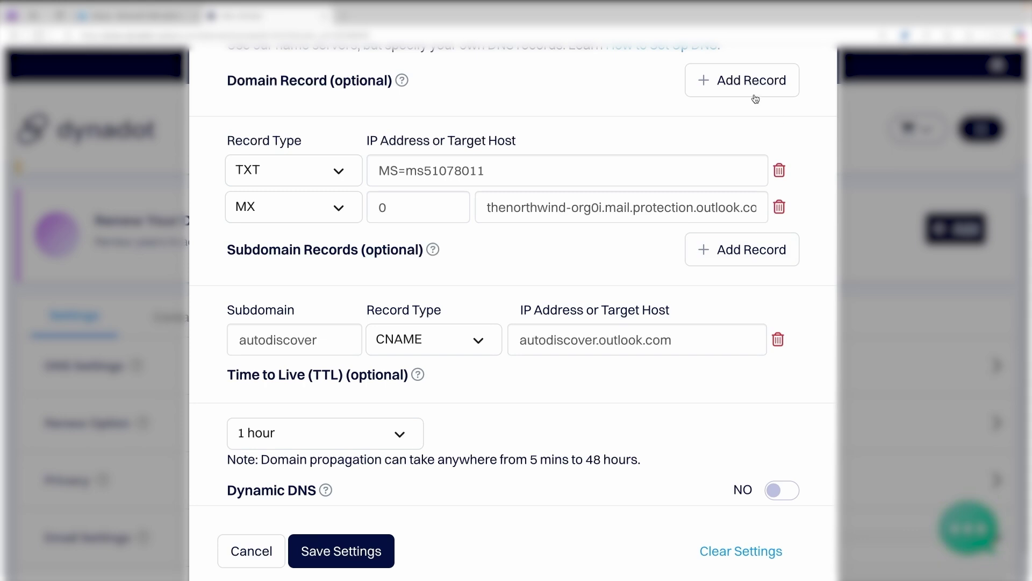
left_click(762, 86)
left_click(316, 255)
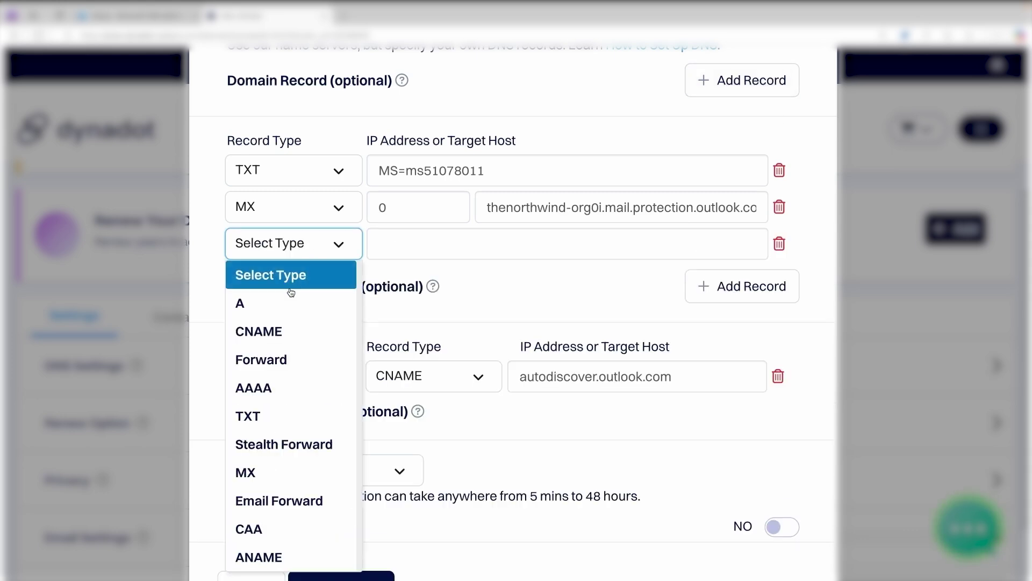
left_click(294, 416)
left_click(407, 243)
key("ctrl+v")
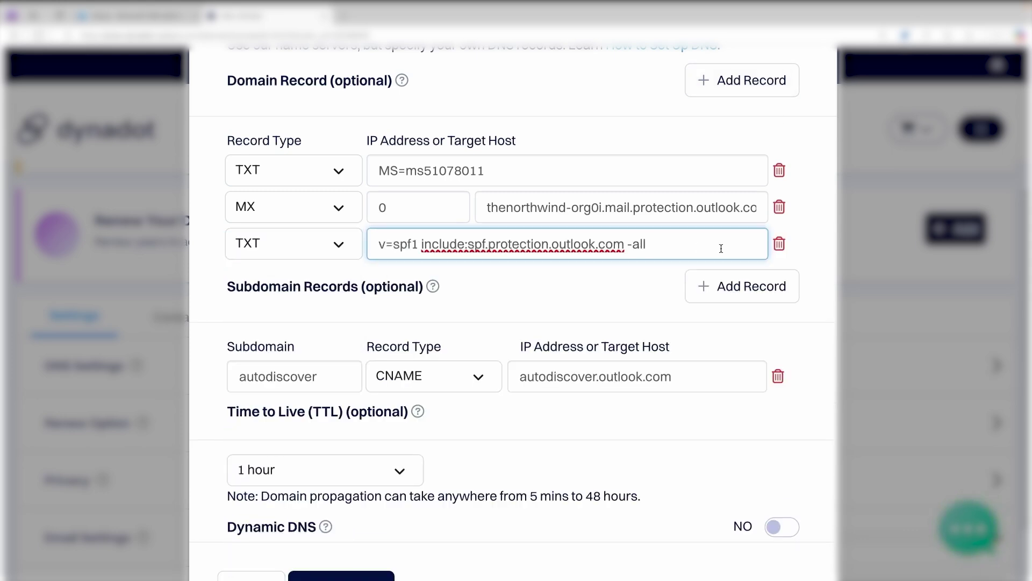
- Save the Dynadot DNS settings and return to Microsoft 365's DNS records step
scroll(440, 503, "down", 1)
left_click(385, 556)
left_click(118, 19)
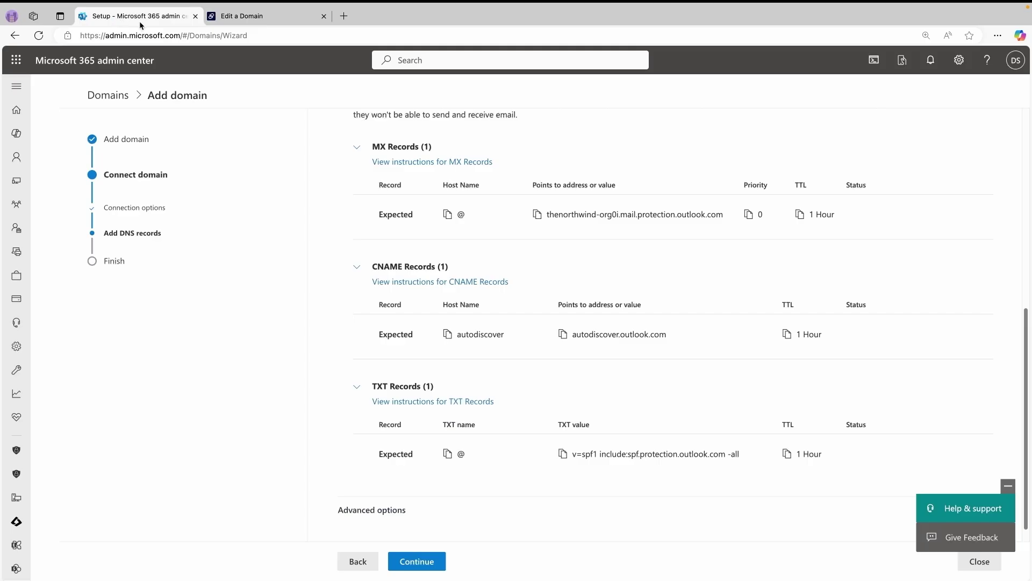
scroll(447, 352, "down", 1)
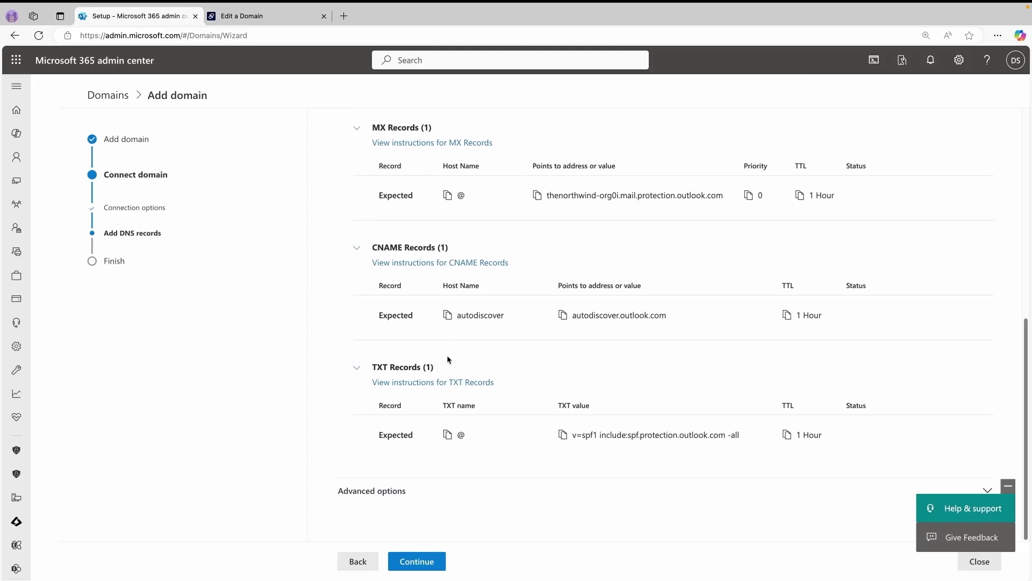
- Enable Intune and Mobile Device Management under Advanced options and list its two CNAME records
left_click(382, 492)
scroll(363, 382, "down", 3)
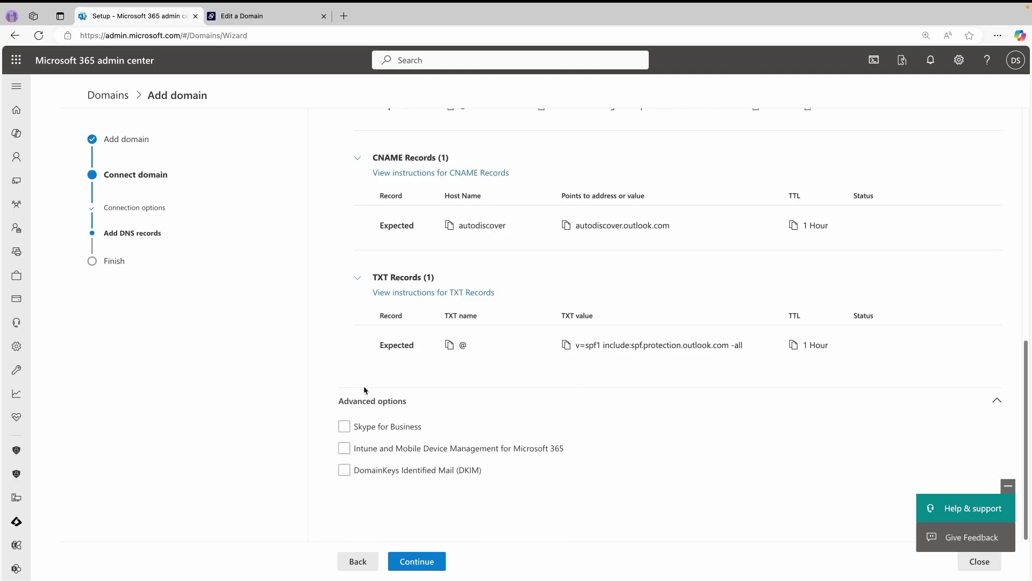
left_click(344, 448)
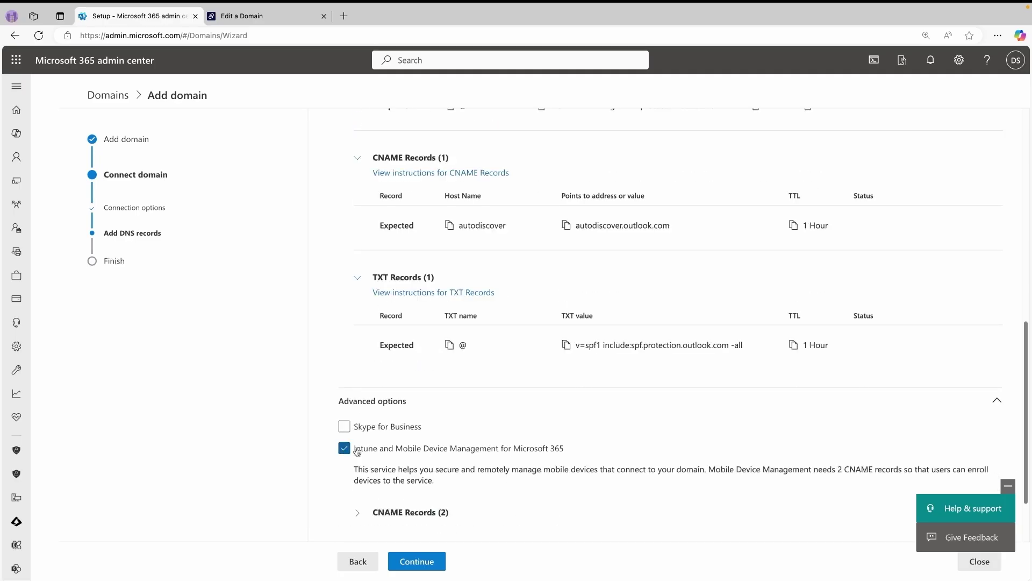
scroll(371, 448, "down", 1)
scroll(371, 448, "down", 2)
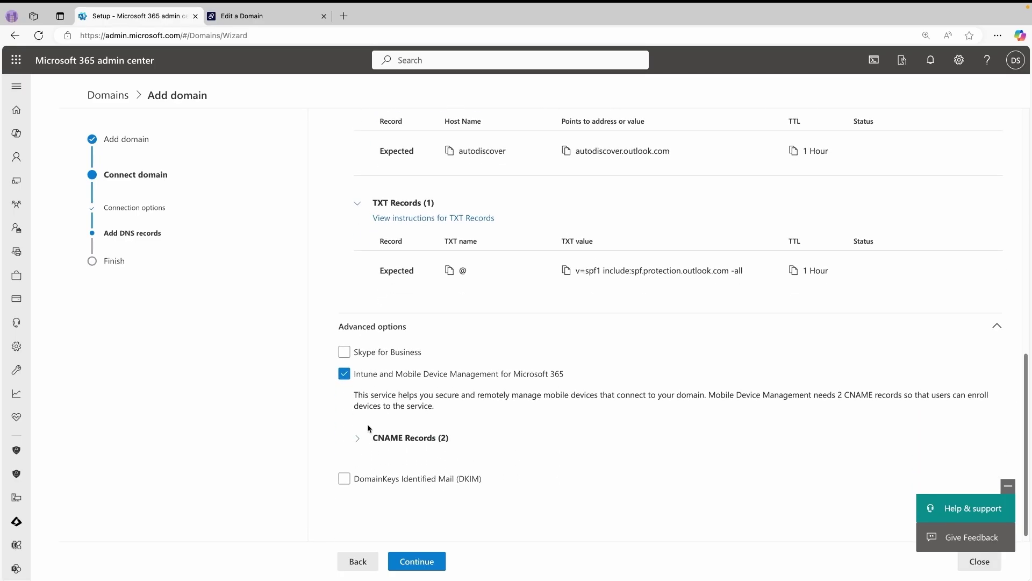
left_click(357, 429)
scroll(464, 437, "down", 2)
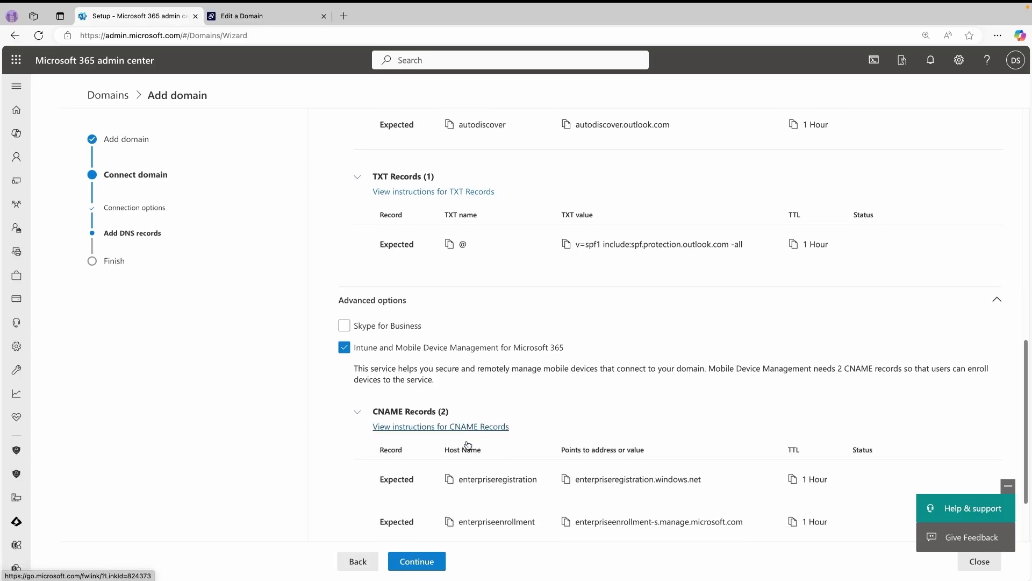
scroll(465, 438, "down", 2)
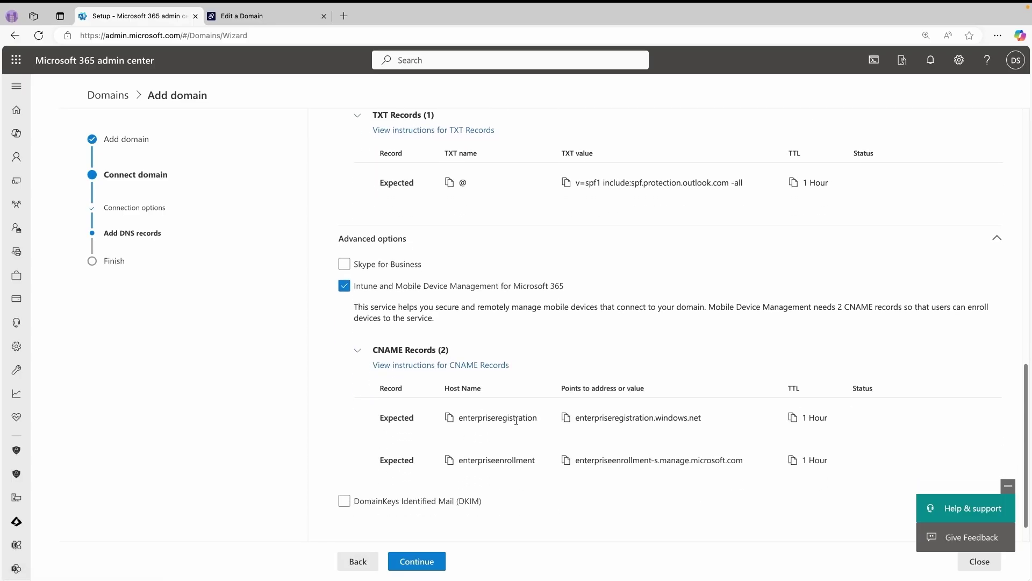
scroll(516, 421, "down", 1)
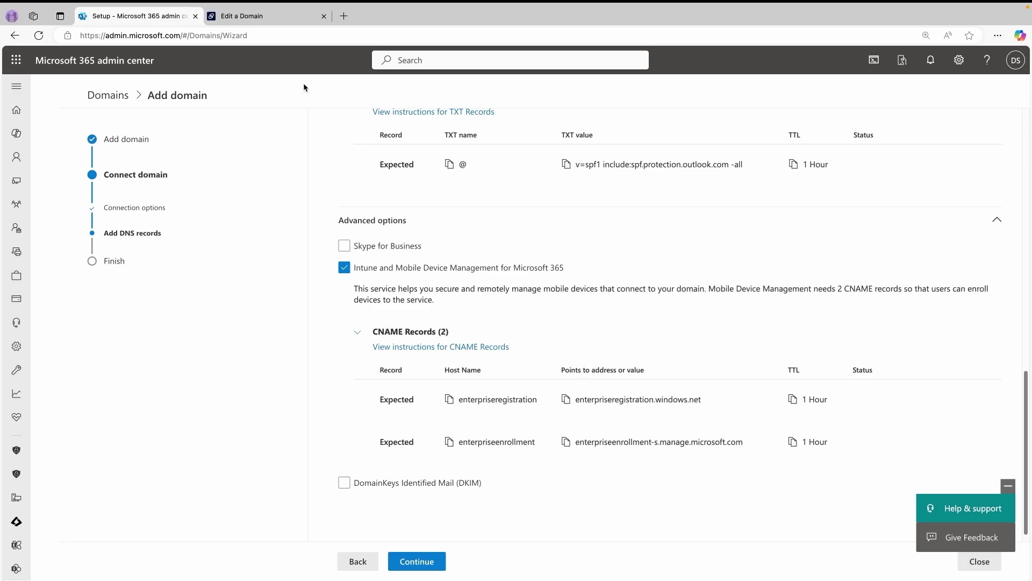
left_click(276, 20)
scroll(329, 489, "down", 3)
- Add subdomain record enterpriseregistration as a CNAME to enterpriseregistration.windows.net
left_click(317, 512)
type("enterprise")
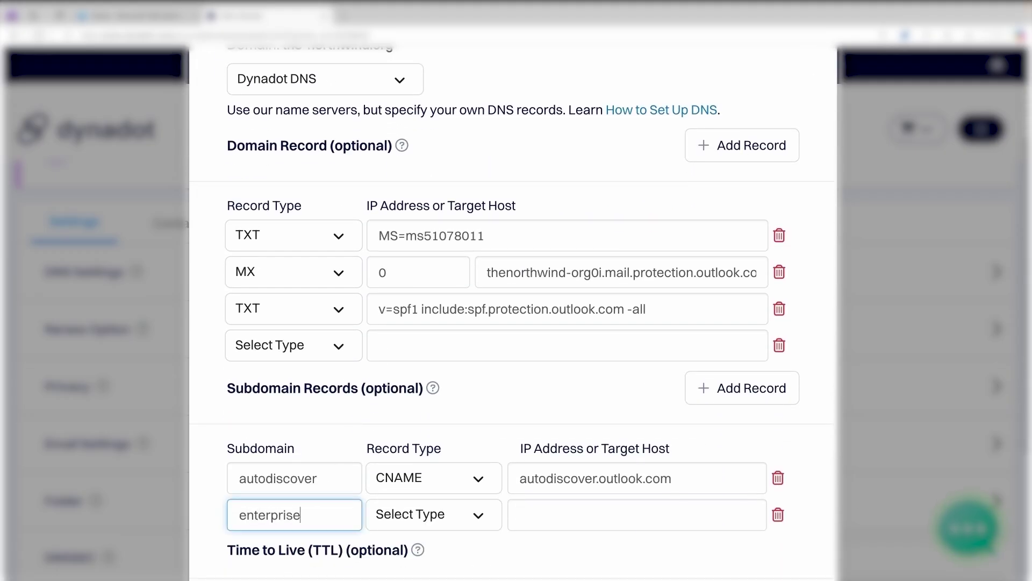
type("registration")
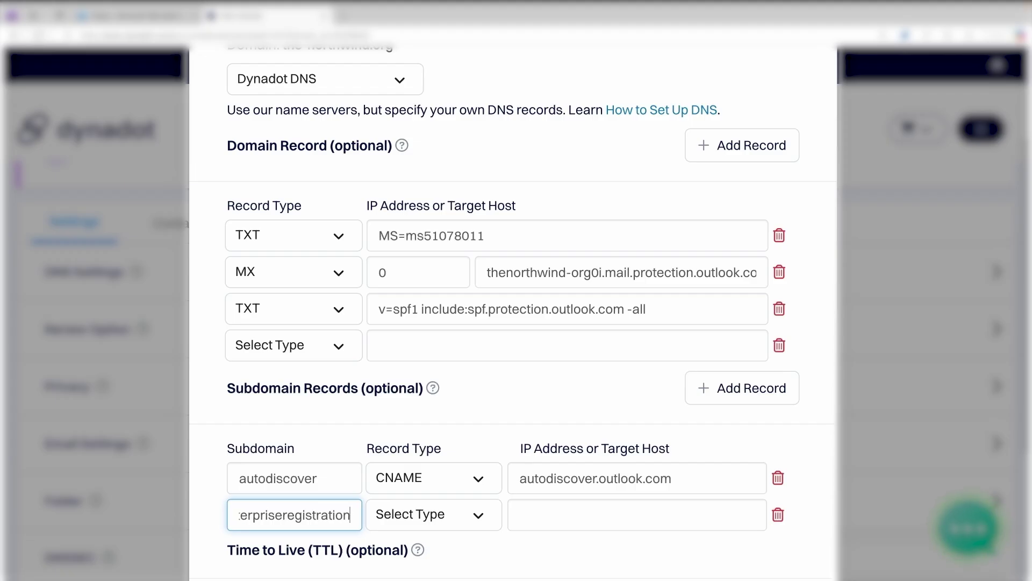
key("Tab")
key("space")
key("Escape")
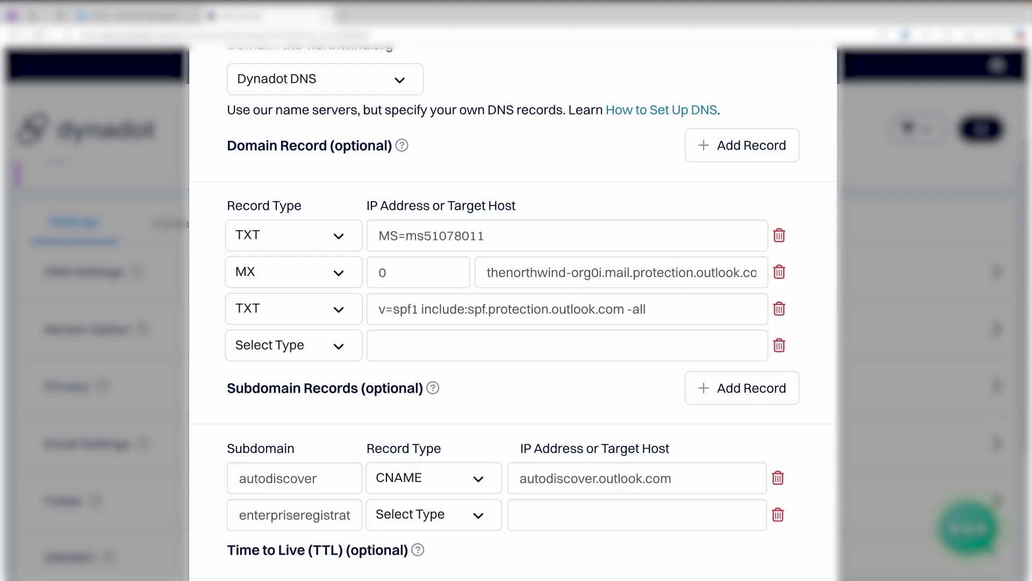
scroll(500, 463, "down", 3)
left_click(454, 352)
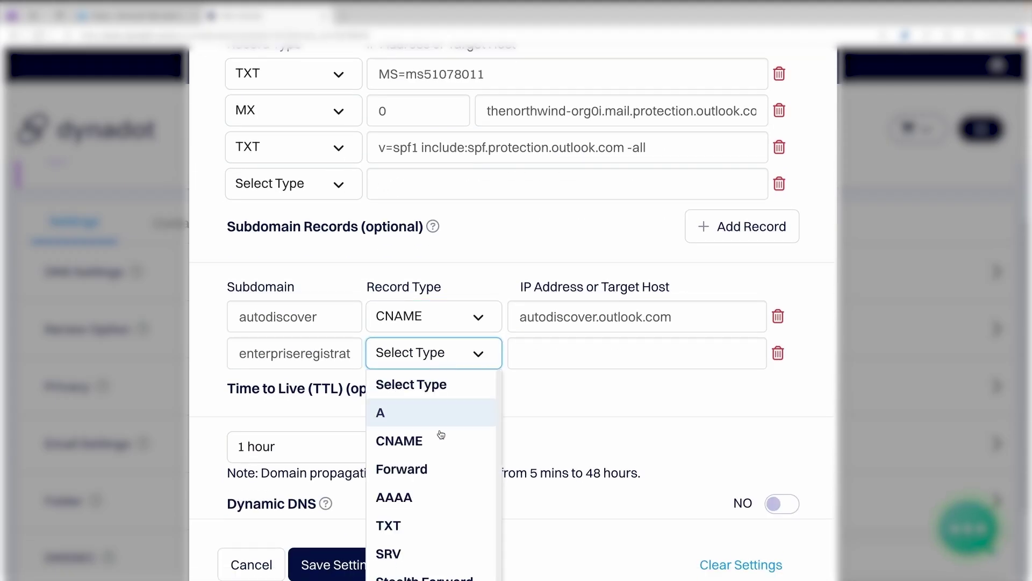
left_click(440, 454)
left_click(572, 355)
key("ctrl+v")
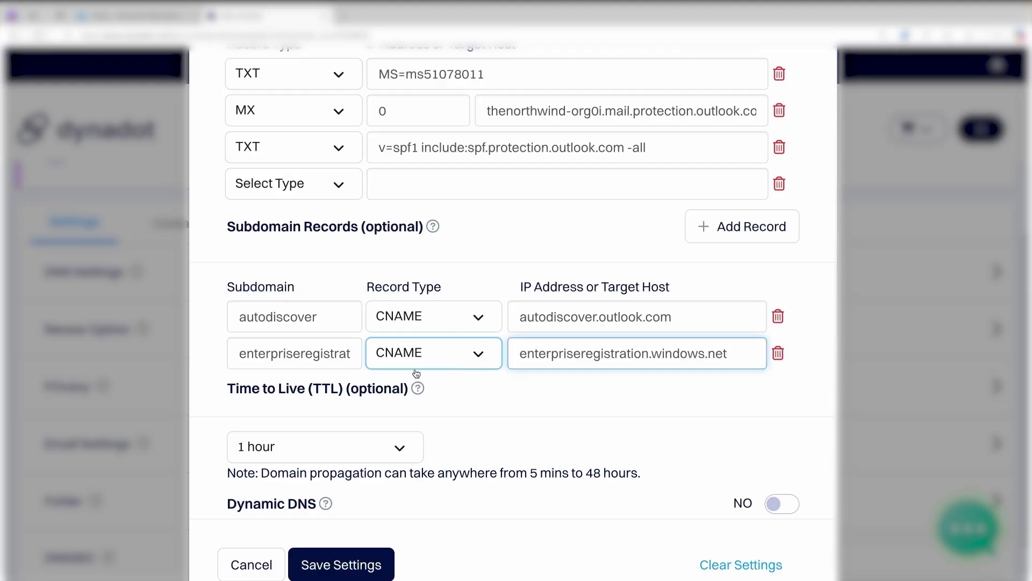
- Add subdomain enterpriseenrollment as a CNAME pointing to enterpriseenrollment-s.manage.microsoft.com
left_click(811, 226)
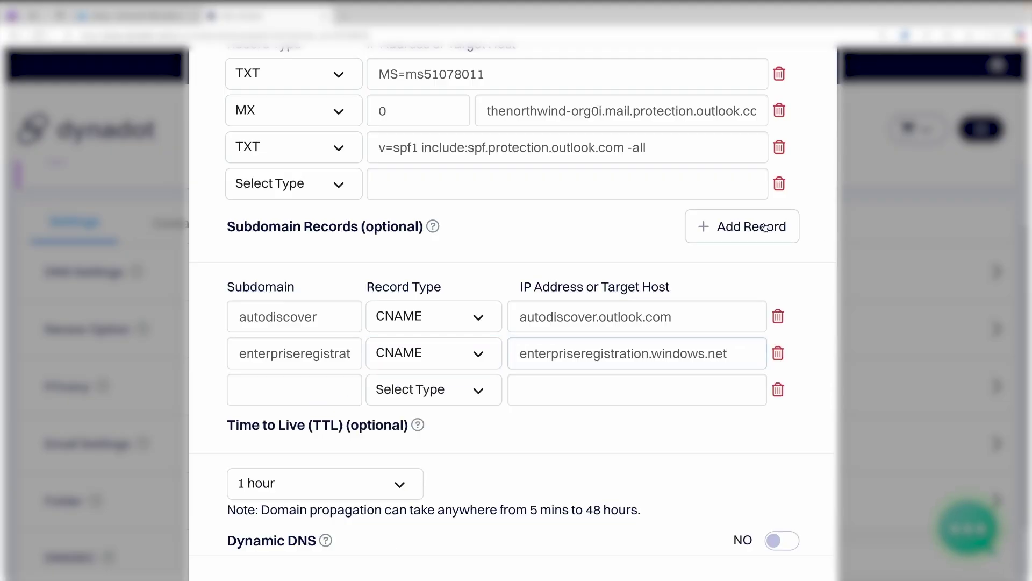
left_click(297, 396)
type("enterpris")
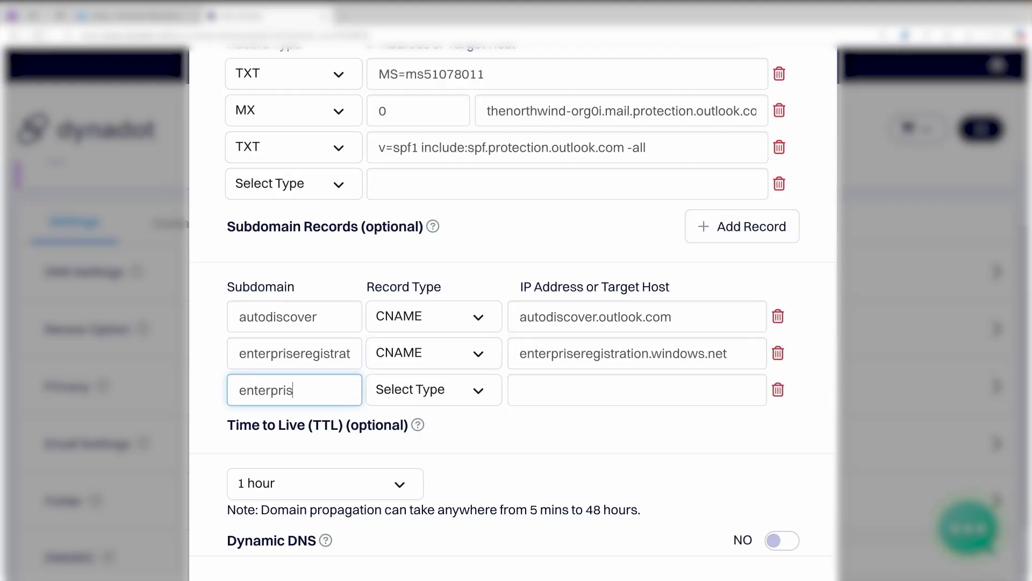
type("eenrollment")
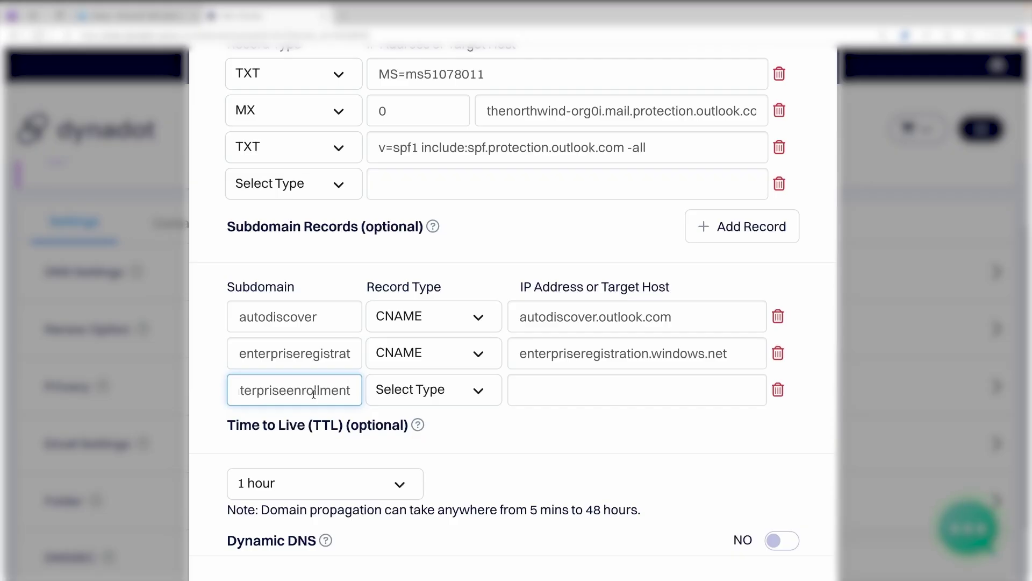
left_click(414, 404)
left_click(430, 477)
left_click(594, 383)
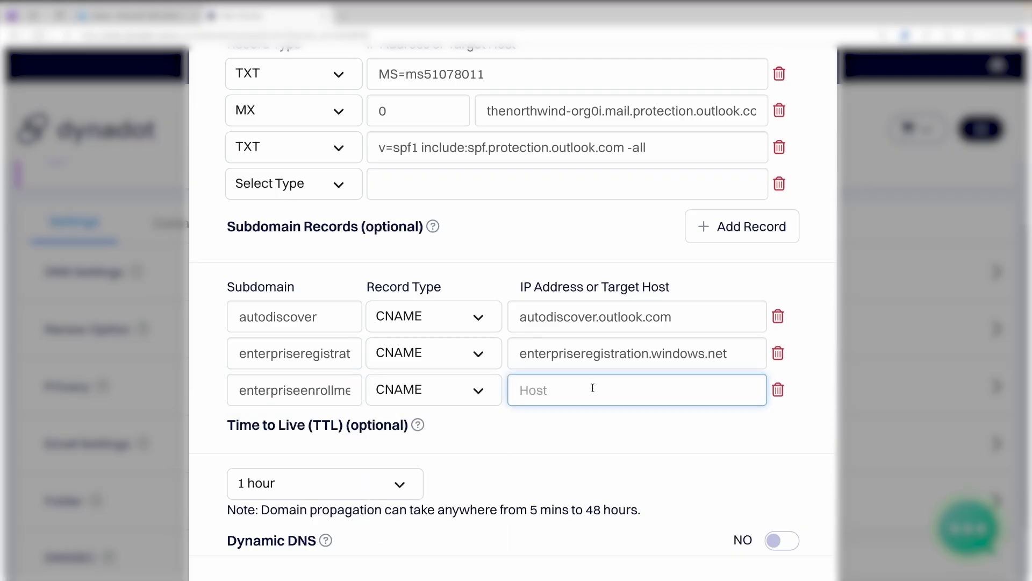
left_click(135, 15)
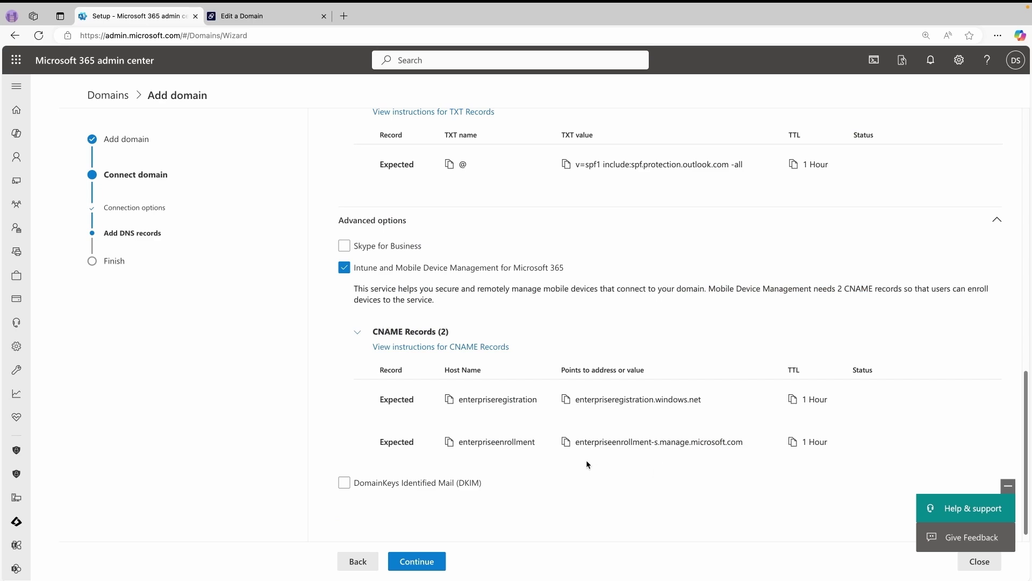
left_click(566, 442)
left_click(261, 22)
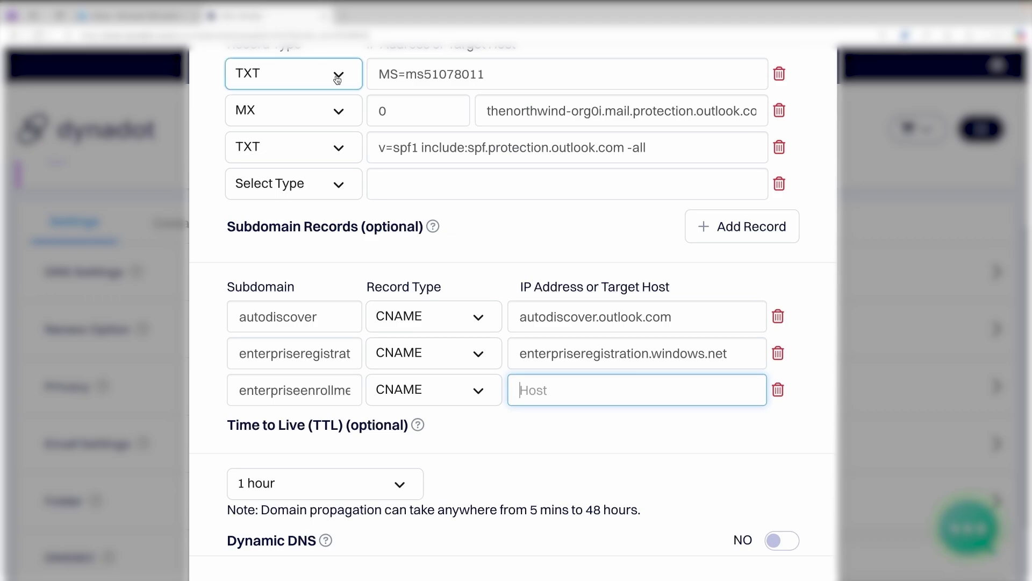
key("ctrl+v")
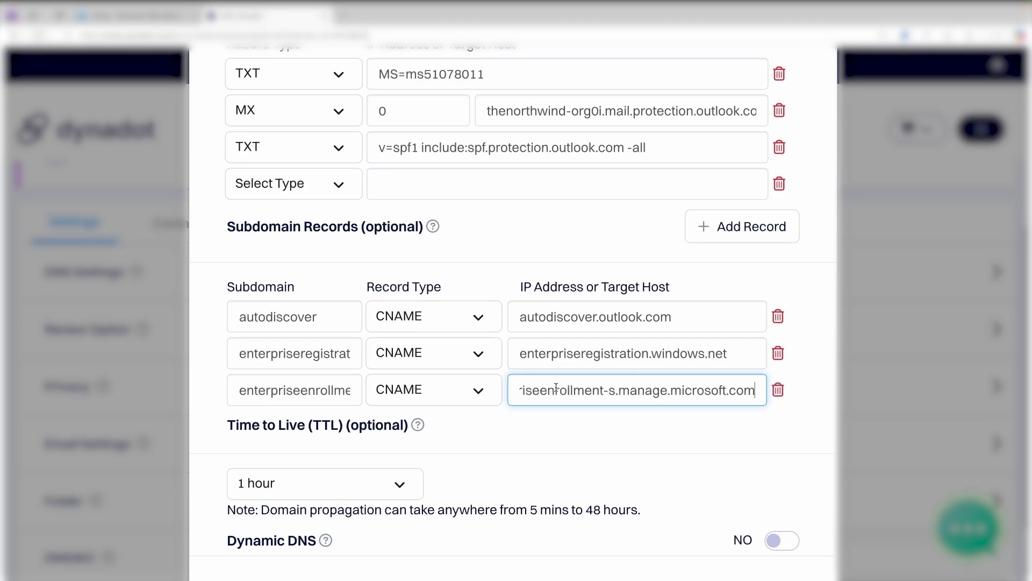
left_click_drag(287, 397, 361, 398)
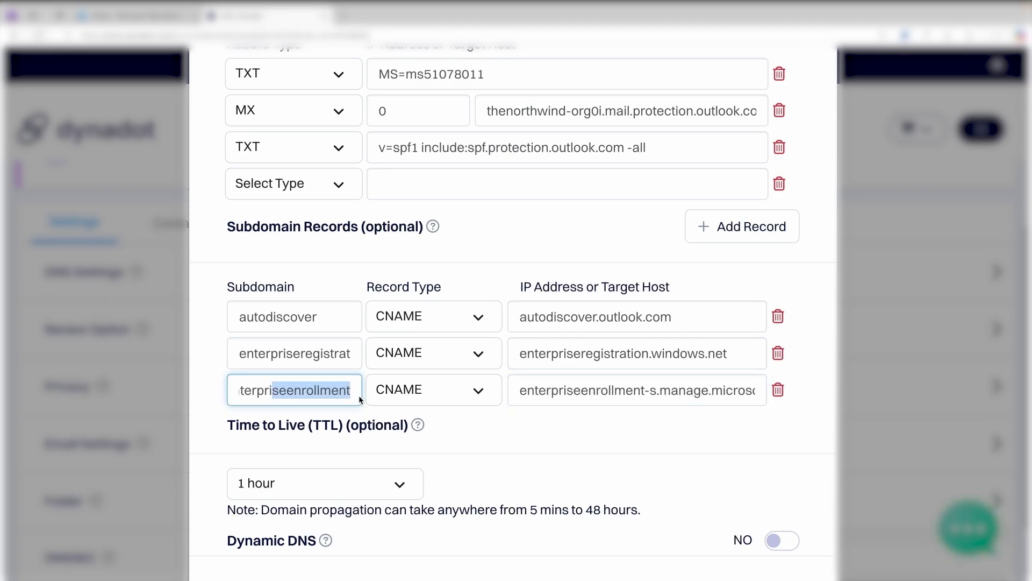
left_click(517, 433)
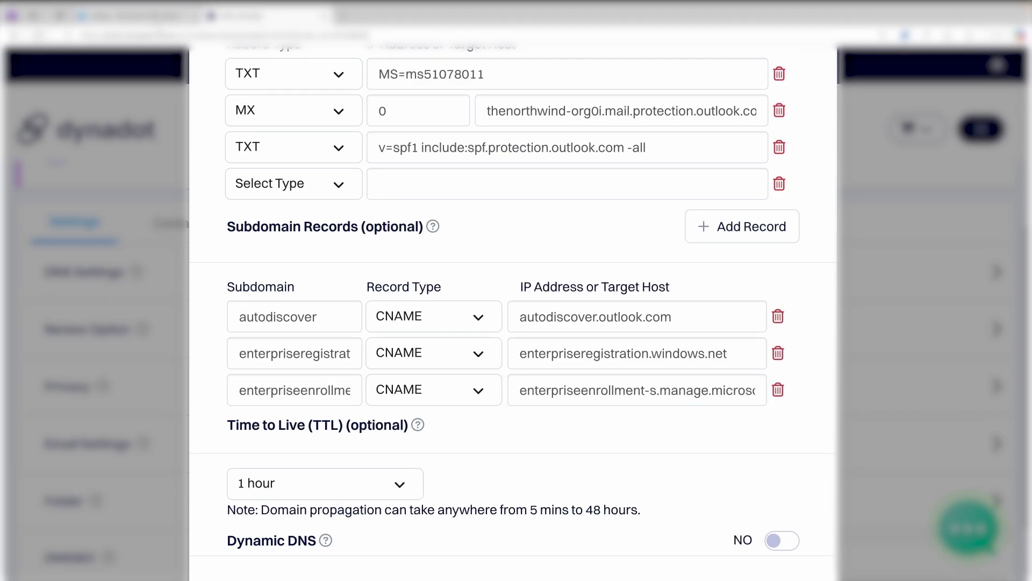
- Turn on DKIM, expand its two CNAME records, and copy the selector1._domainkey host name
left_click(158, 18)
scroll(521, 244, "down", 1)
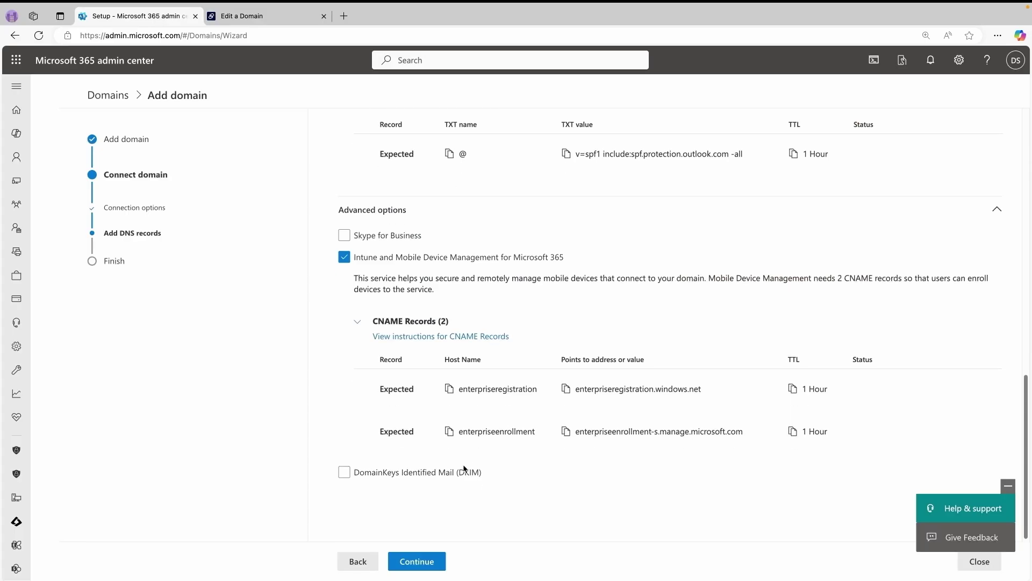
left_click(345, 470)
scroll(521, 457, "down", 2)
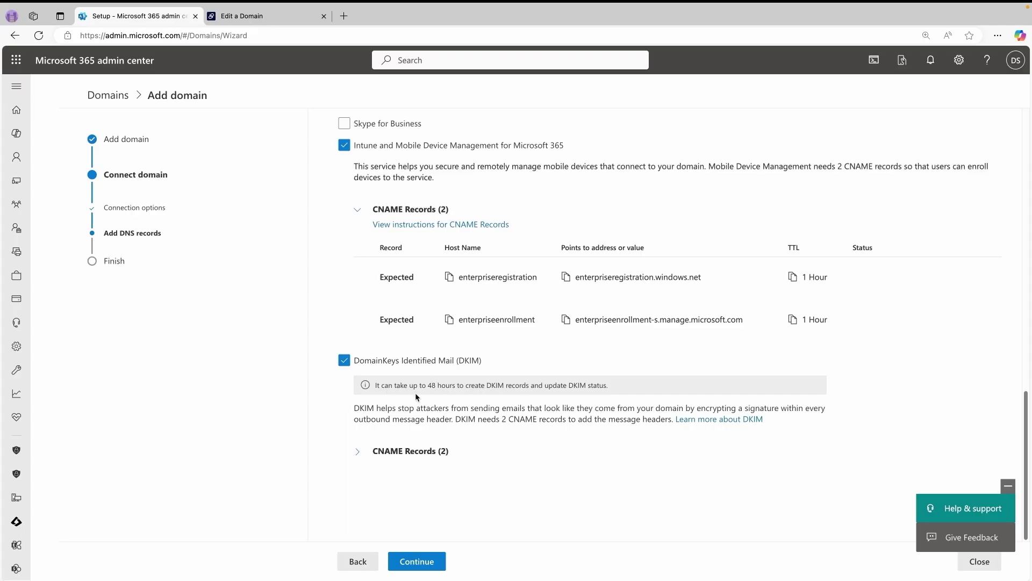
left_click(410, 451)
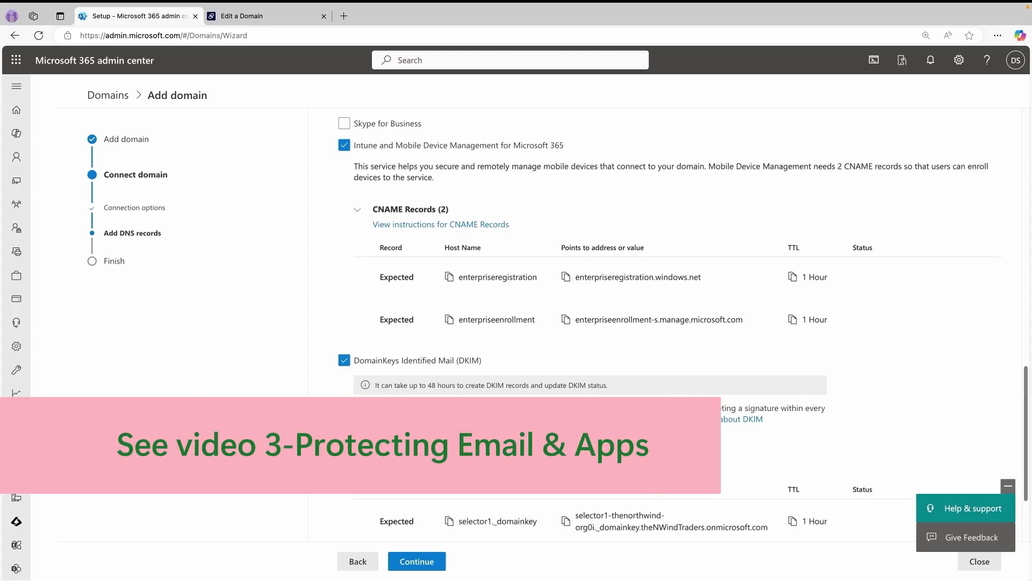
scroll(410, 451, "down", 2)
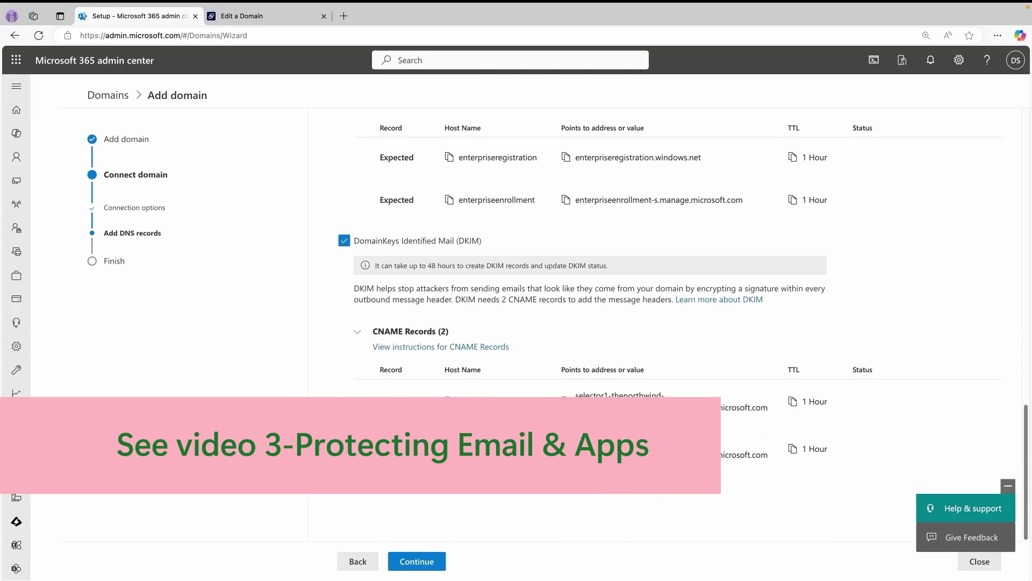
left_click(449, 403)
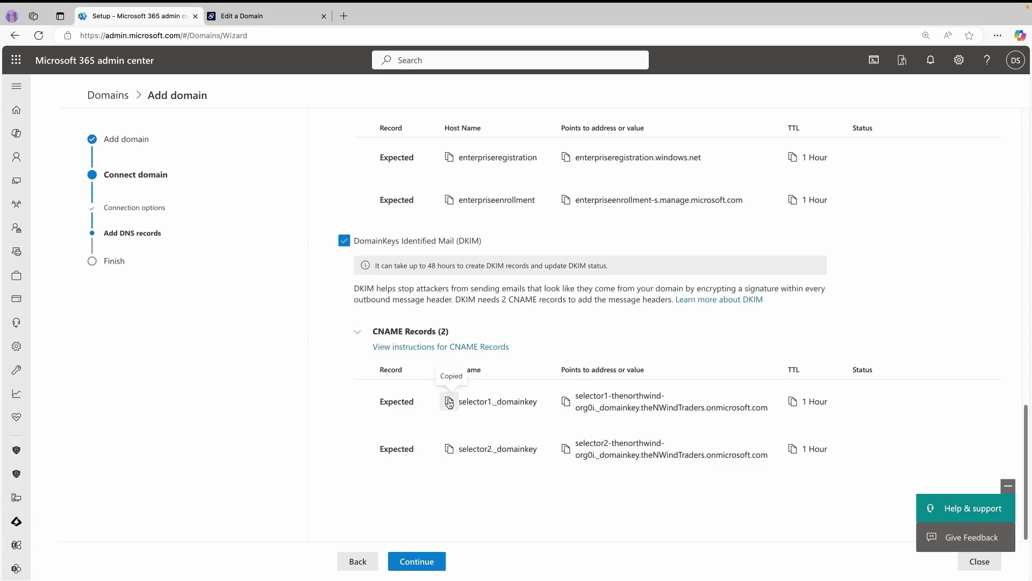
left_click(285, 20)
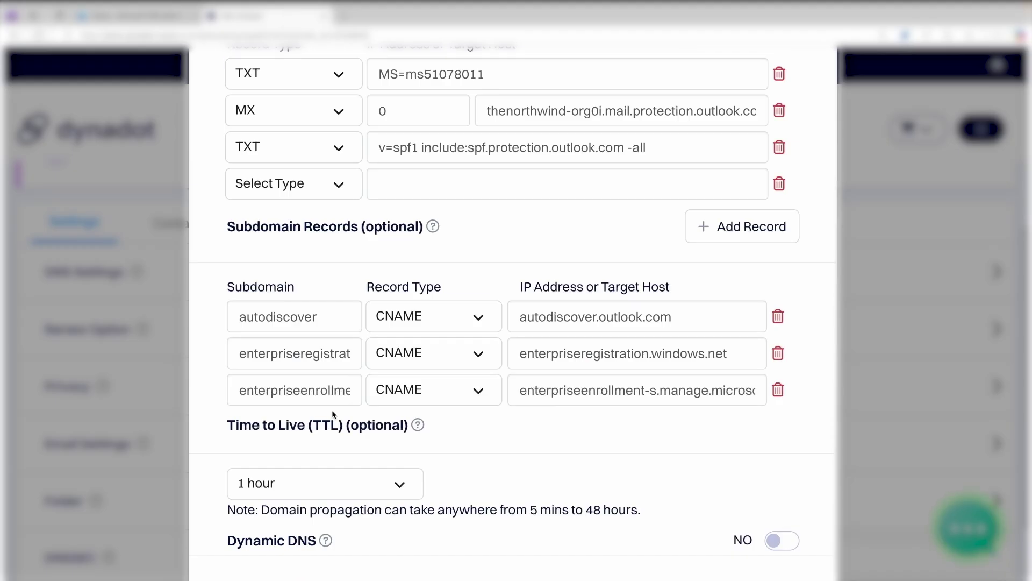
- Add subdomain selector1._domainkey as a CNAME to its DKIM target at theNWindTraders.onmicrosoft.com
left_click(760, 226)
key("ctrl+v")
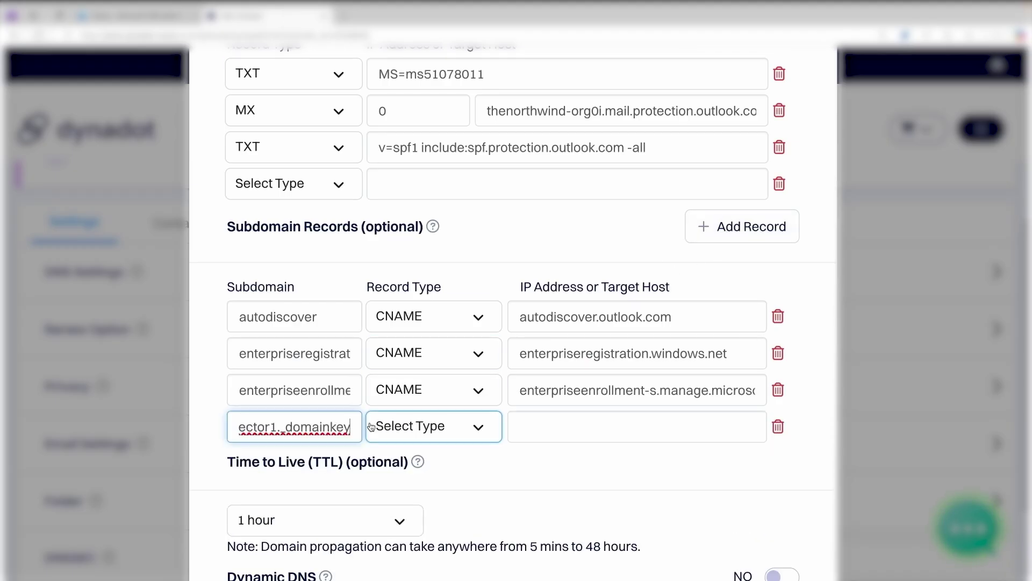
left_click(162, 20)
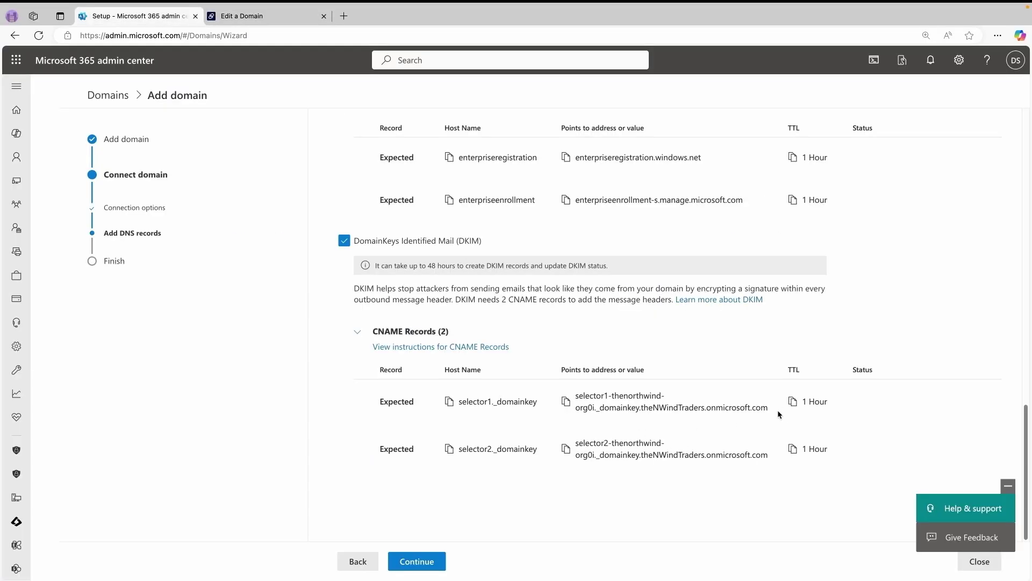
left_click(565, 401)
left_click(237, 16)
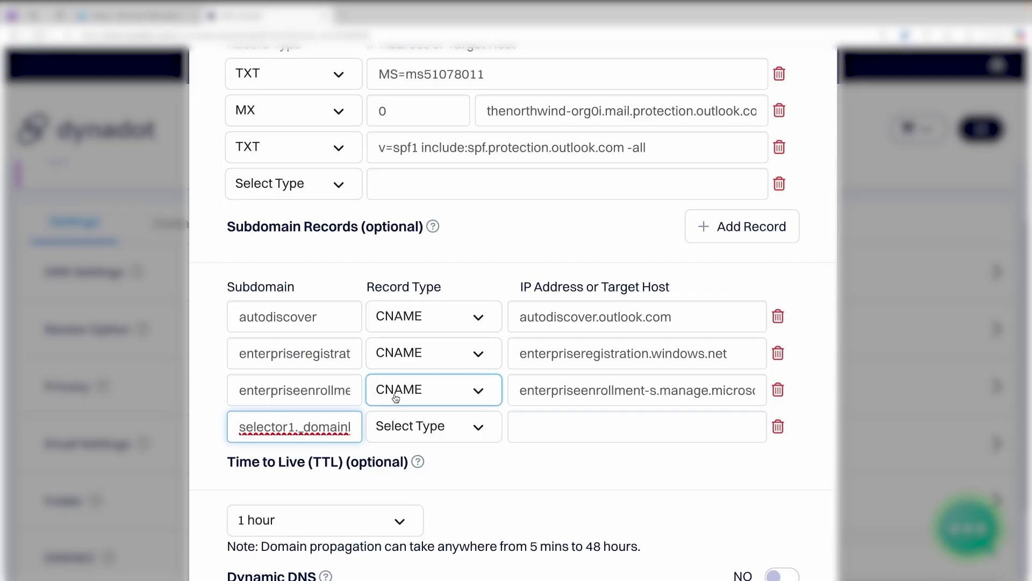
left_click(410, 424)
left_click(442, 508)
left_click(578, 430)
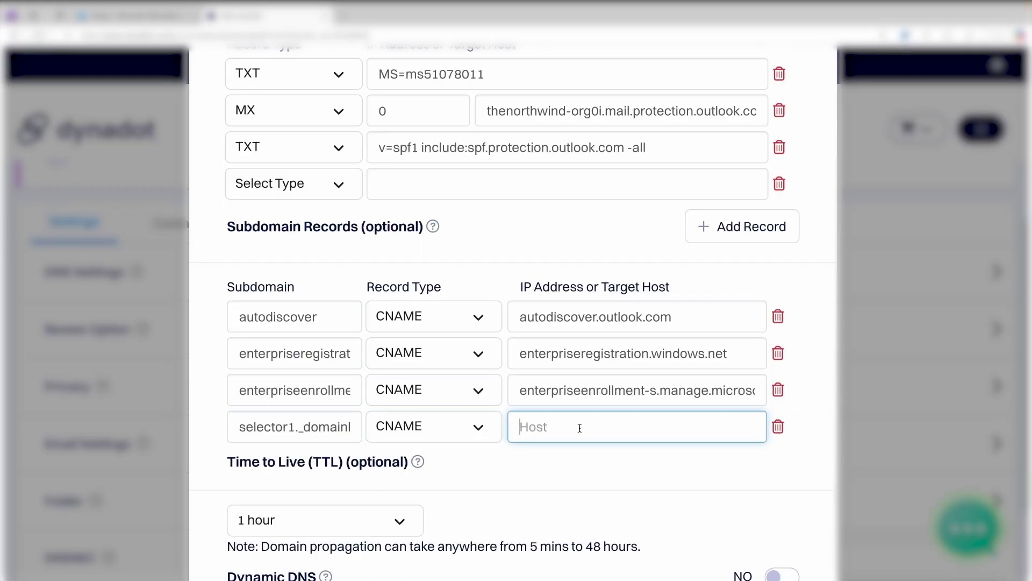
key("ctrl+v")
- Add subdomain selector2._domainkey as a CNAME to its DKIM target at theNWindTraders.onmicrosoft.com
left_click(754, 229)
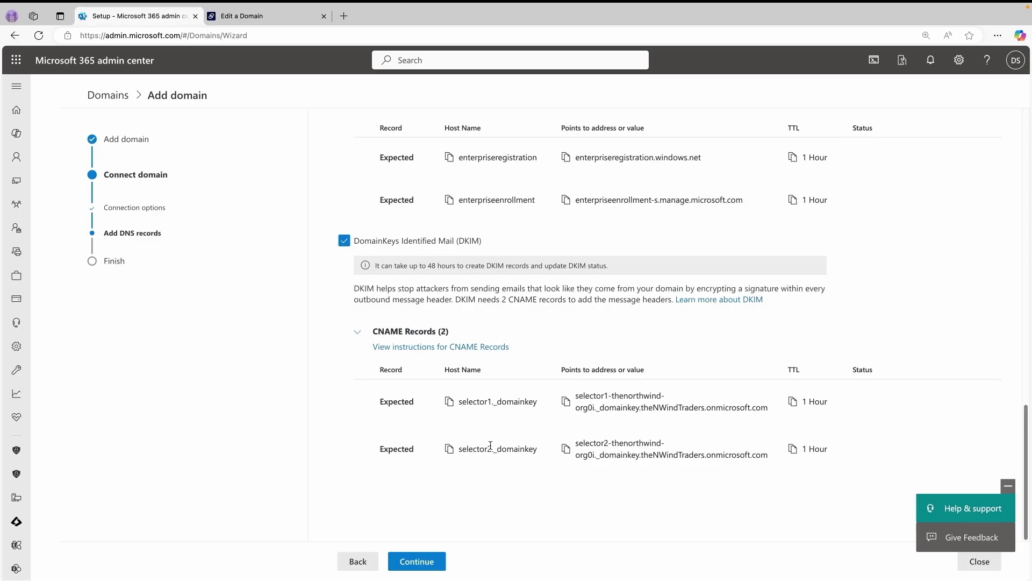
left_click(449, 448)
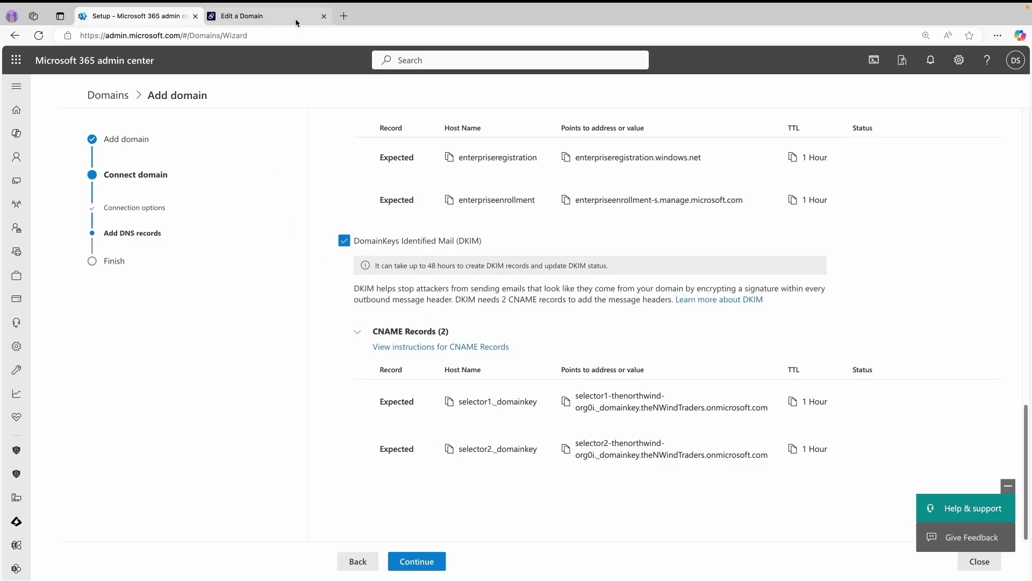
left_click(296, 17)
left_click(293, 464)
key("ctrl+v")
left_click(422, 475)
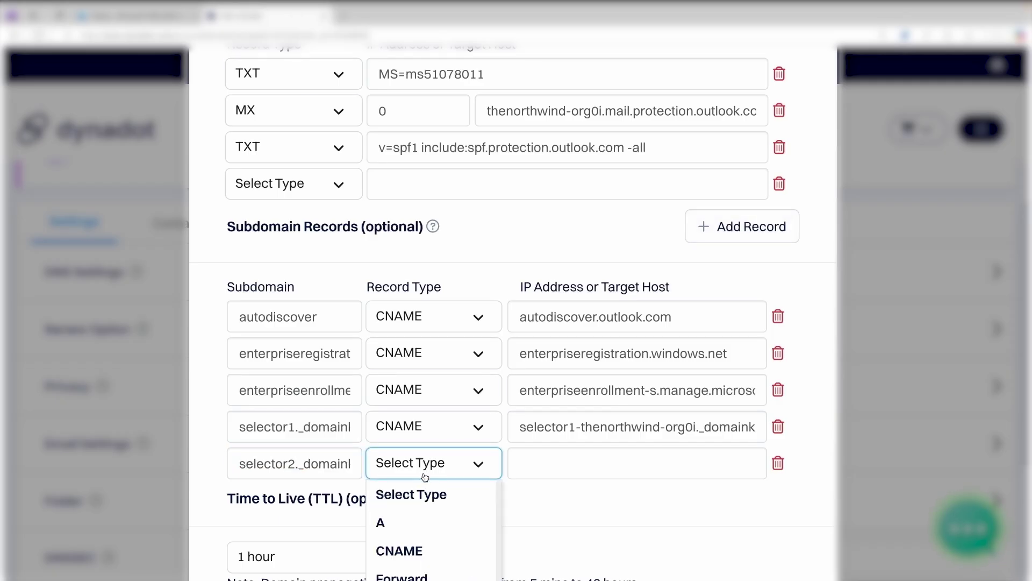
left_click(430, 548)
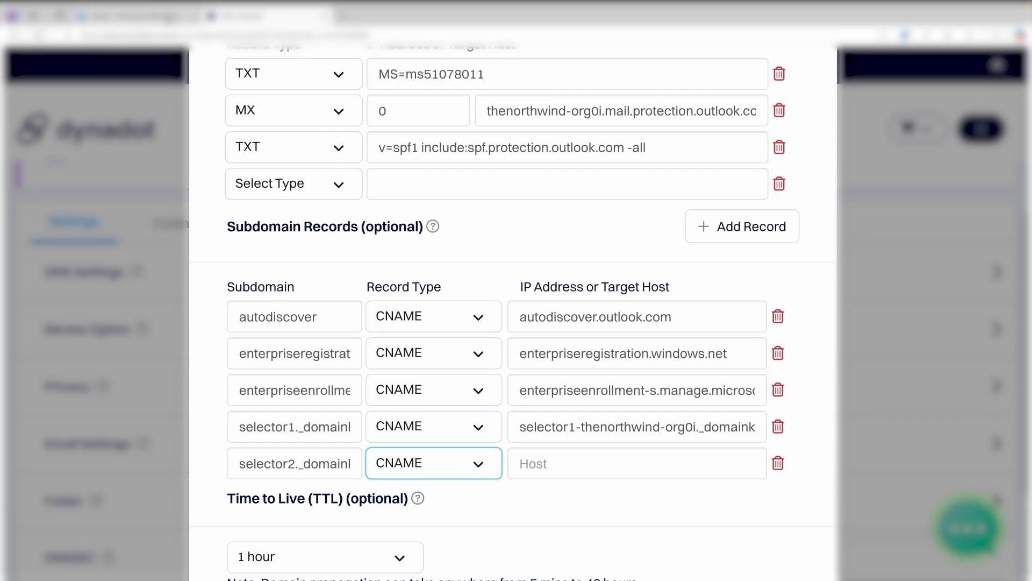
left_click(118, 17)
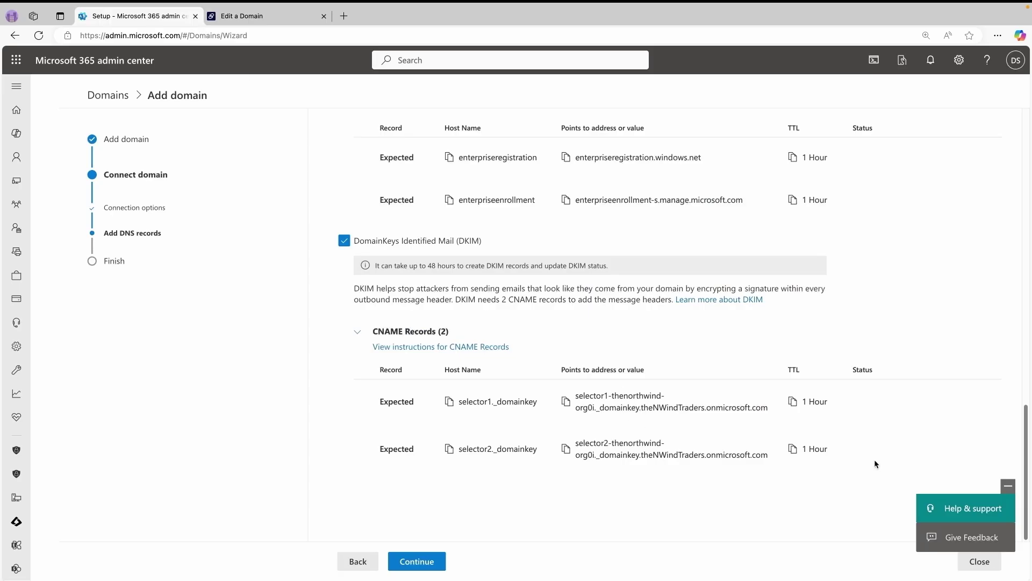
left_click(566, 448)
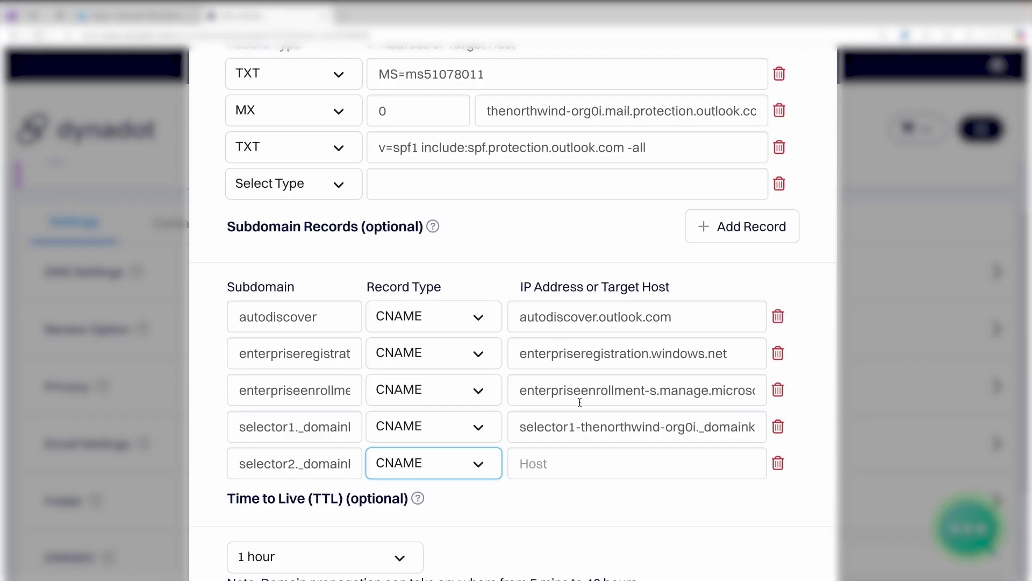
left_click(581, 462)
key("ctrl+v")
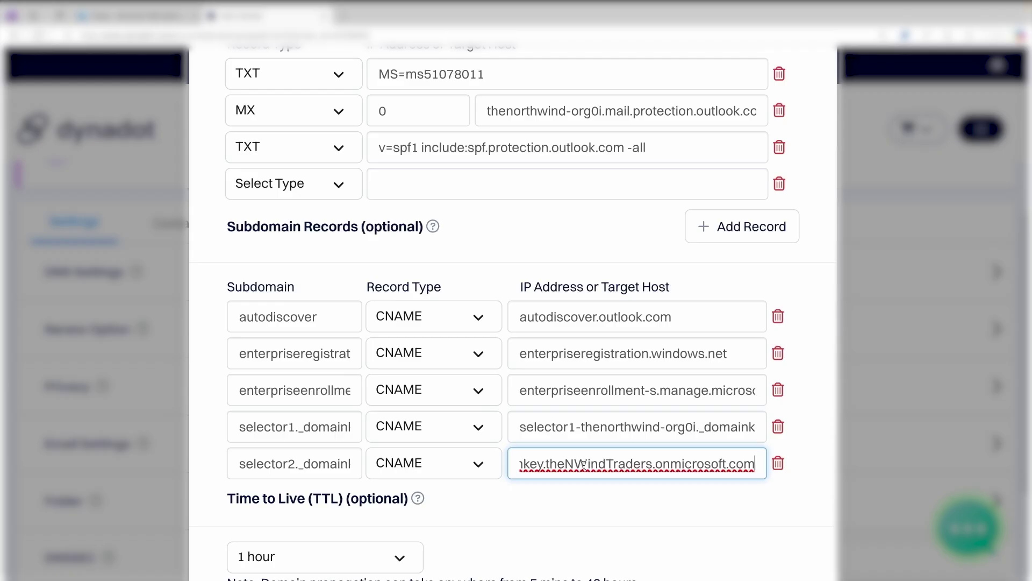
scroll(548, 478, "down", 1)
scroll(548, 475, "down", 3)
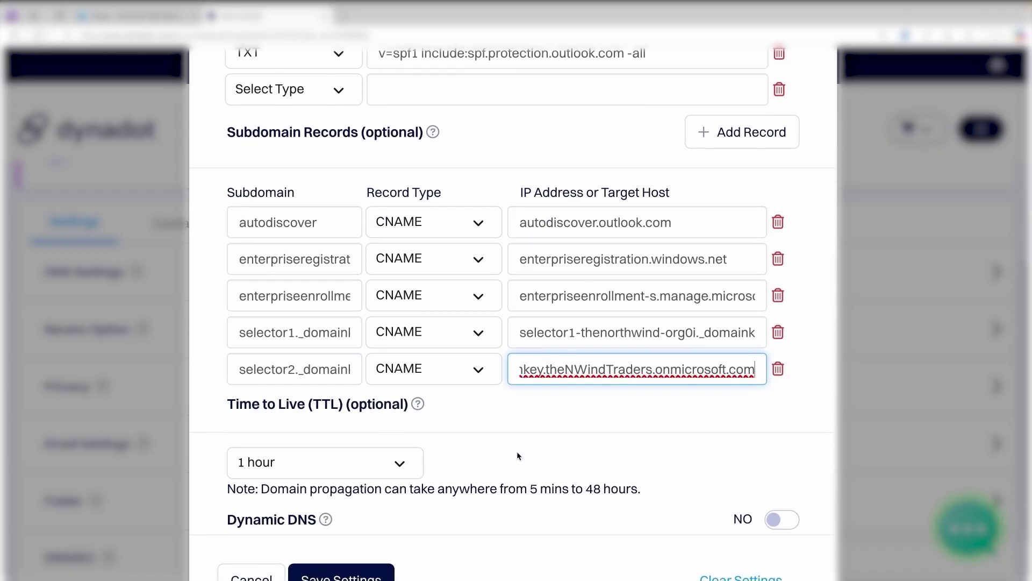
- Save Dynadot's DNS settings and continue the Microsoft 365 wizard to check the records
left_click(336, 510)
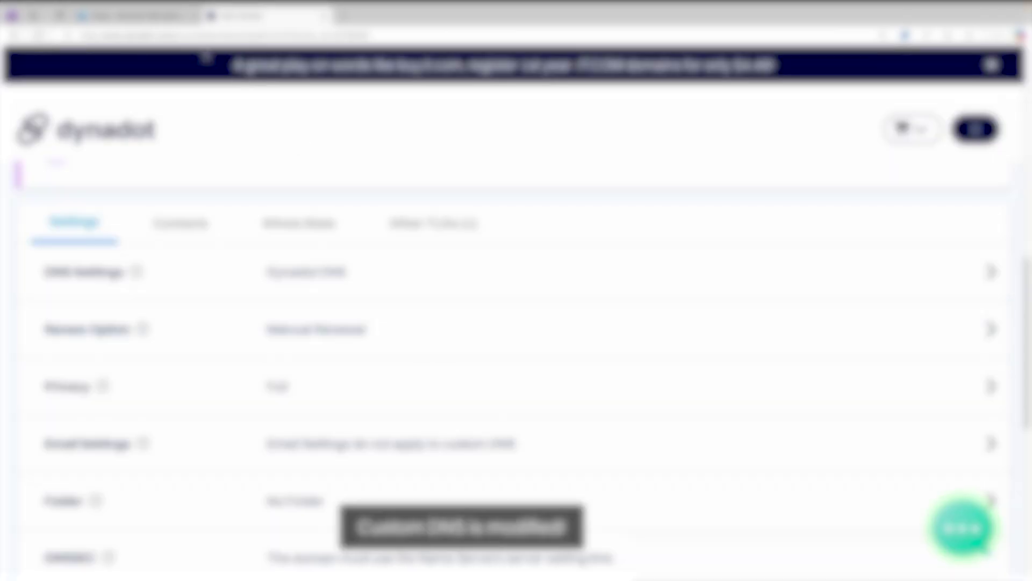
left_click(168, 24)
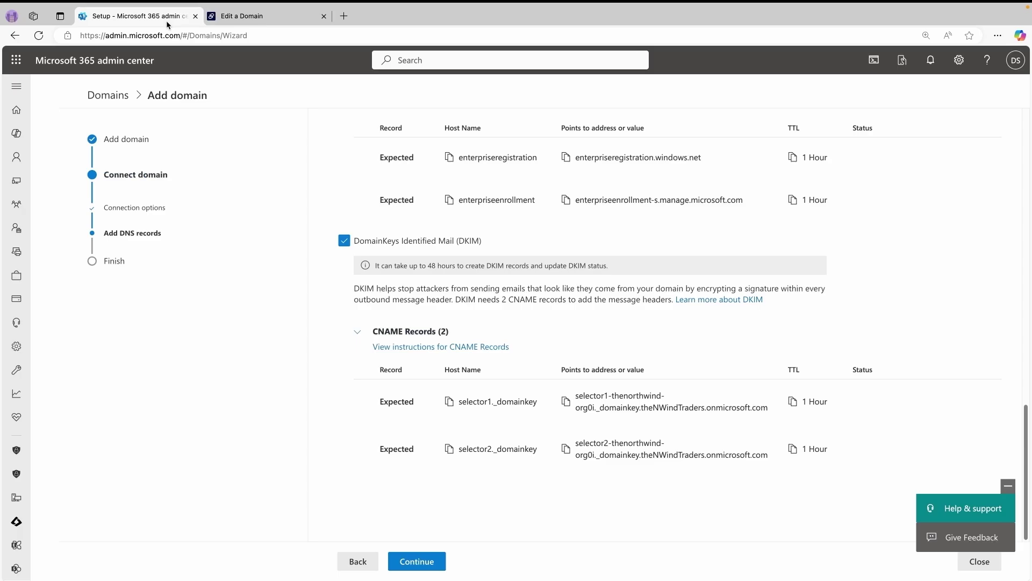
left_click(420, 561)
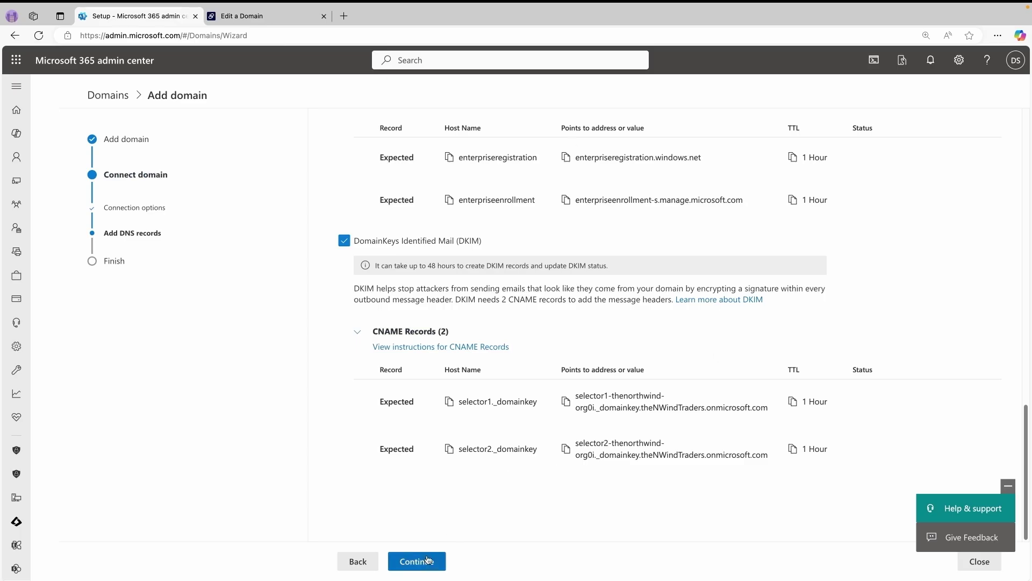
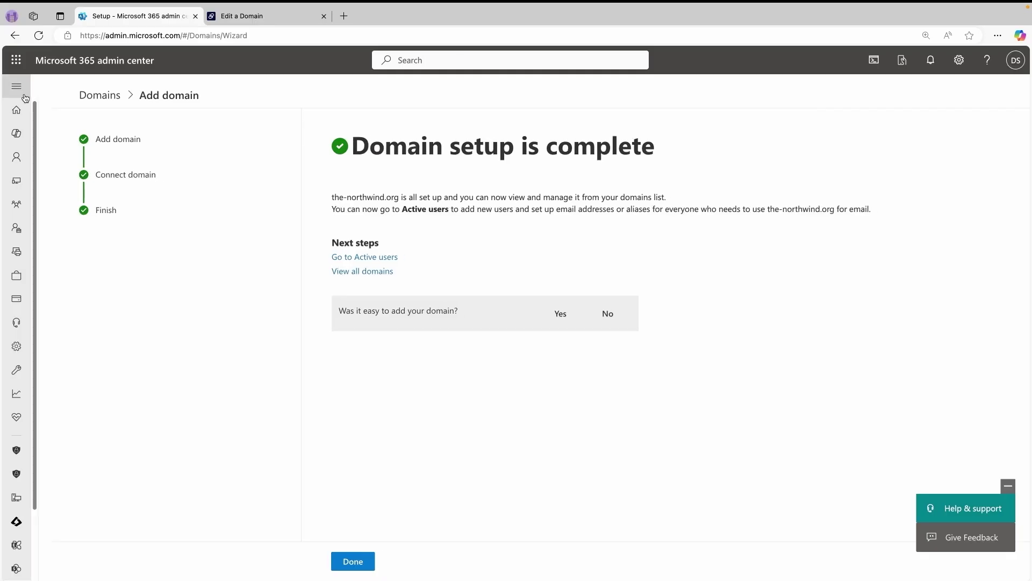
- Expand the left navigation menu and reveal the Users pages
left_click(16, 86)
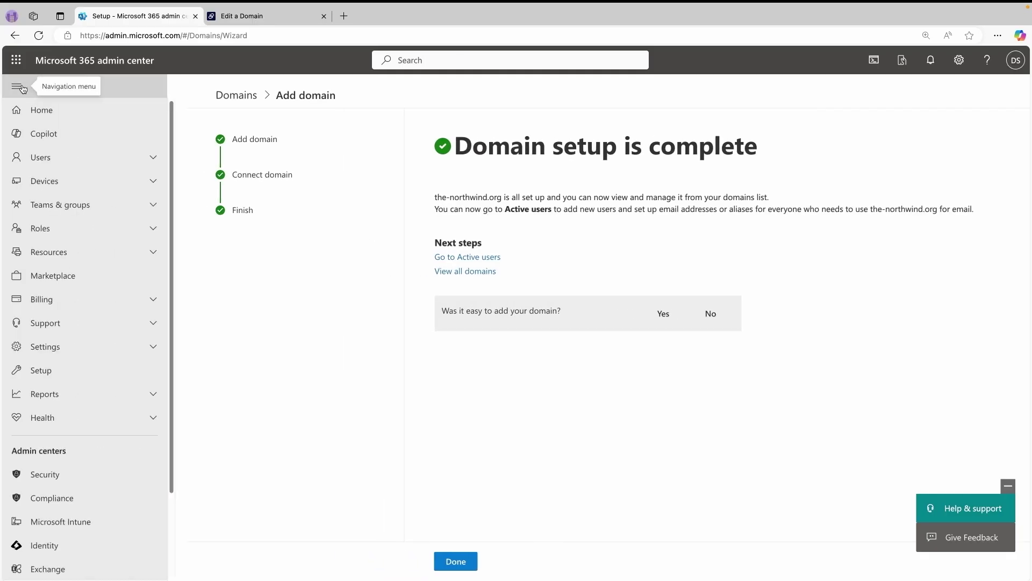
left_click(83, 158)
- Start a new user from Active users with the admin's first and last names and a ' - Admin' display name
left_click(70, 178)
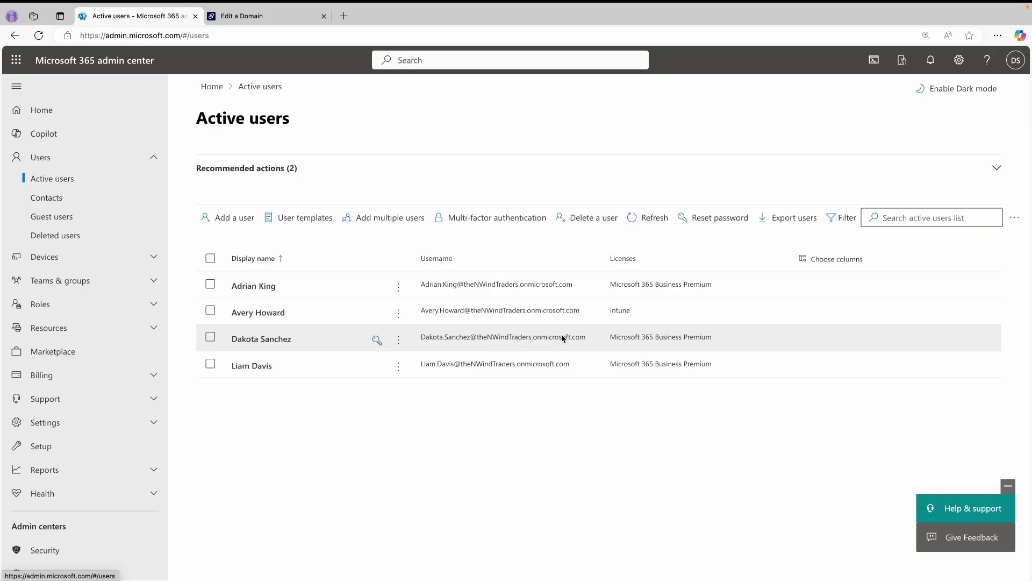
left_click(239, 221)
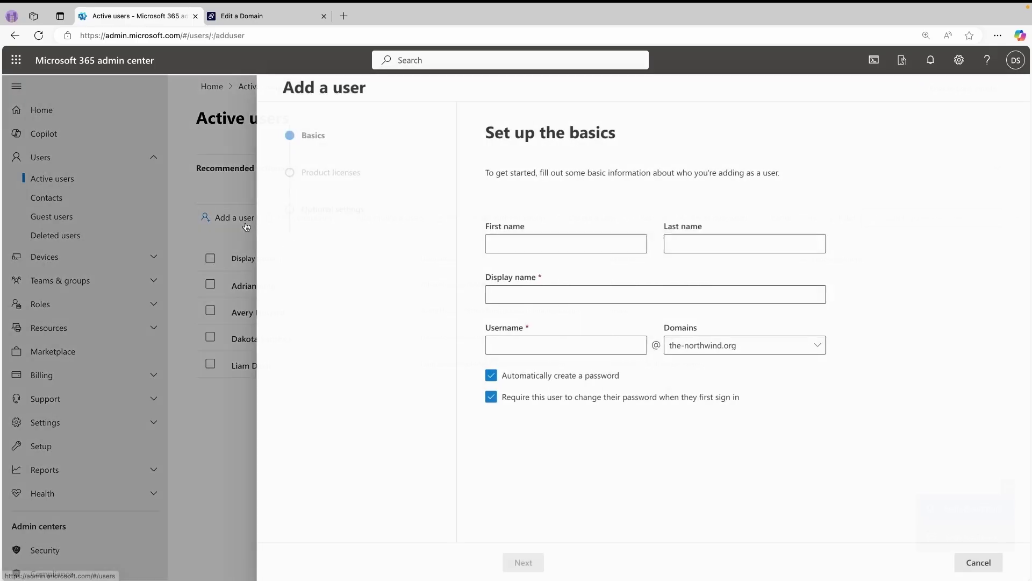
left_click(539, 242)
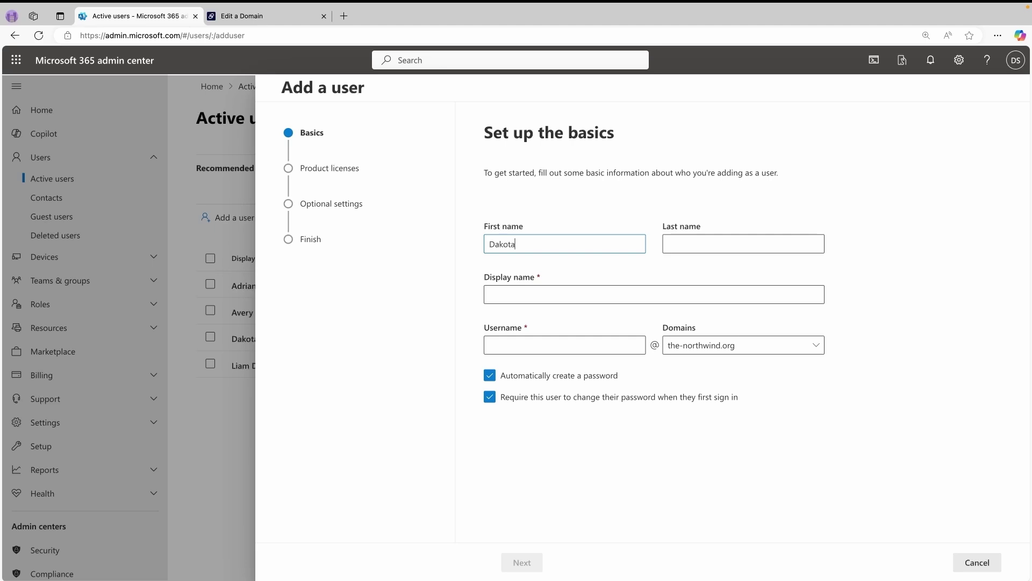
key("Tab")
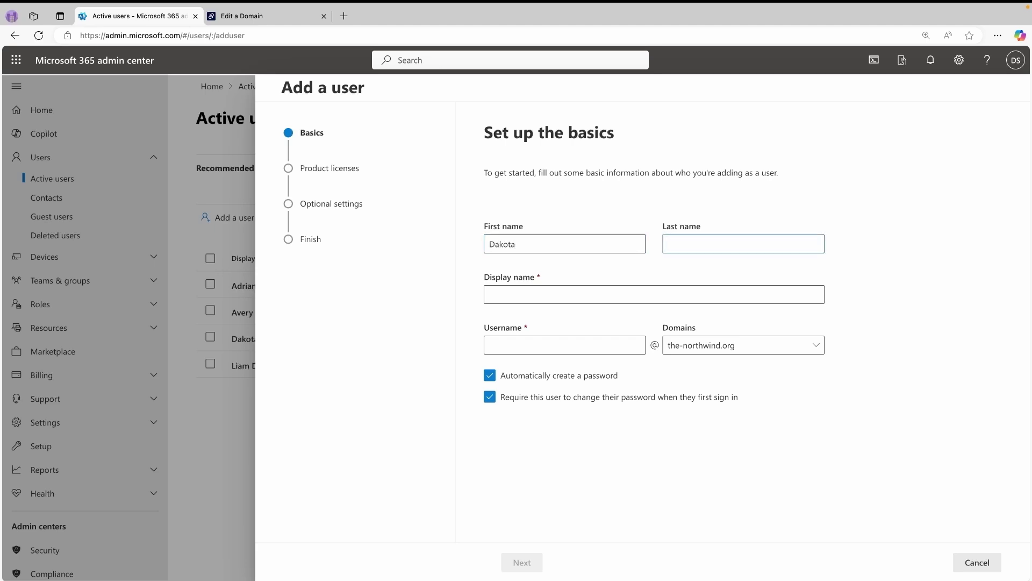
key("Tab")
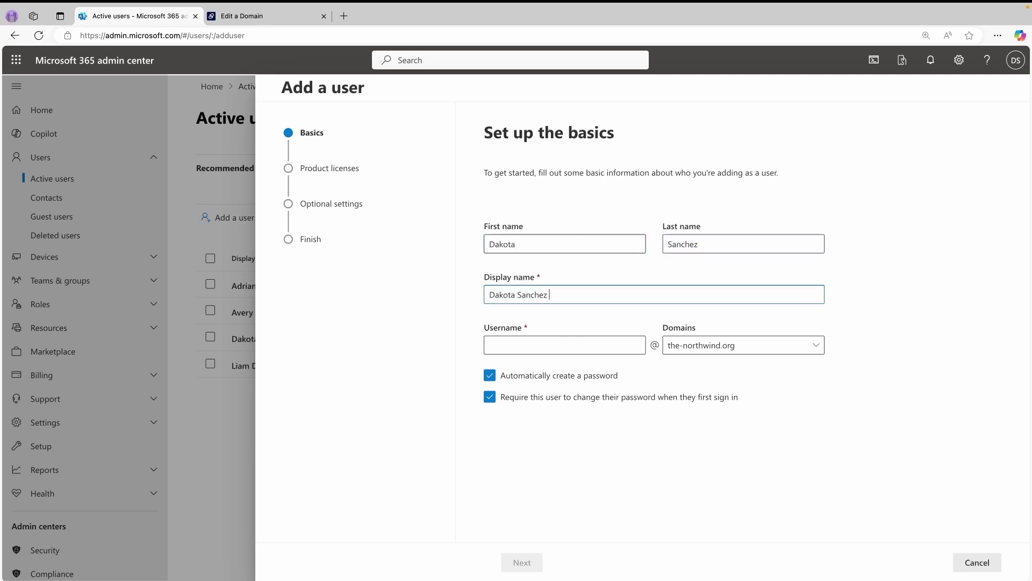
type("- Admin")
- Enter the admin account's username with an '-admin' suffix on the-northwind.org
left_click(568, 343)
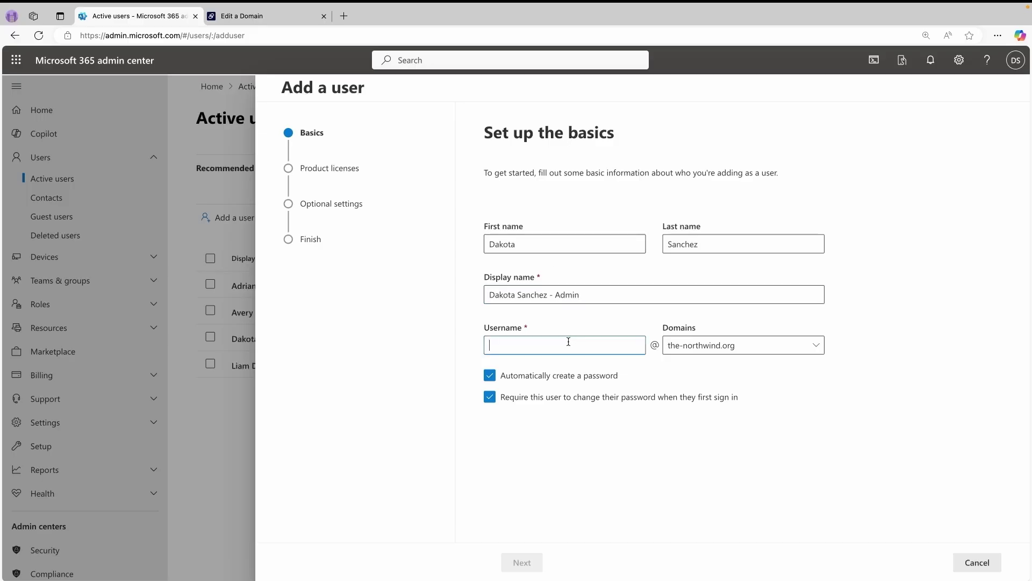
type("sakt")
key("BackSpace")
key("BackSpace")
key("BackSpace")
key("BackSpace")
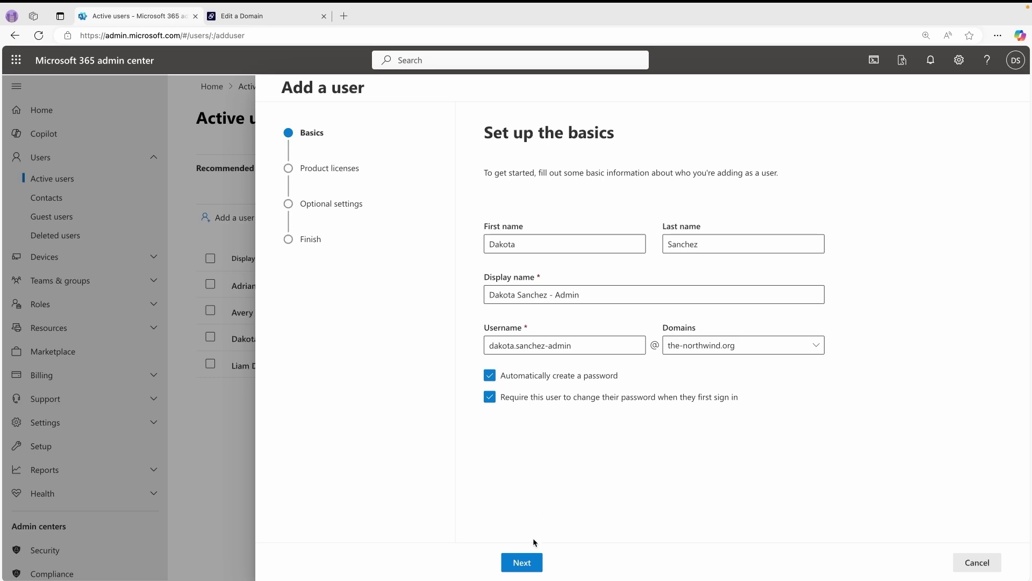
- Set location to United Kingdom and assign Microsoft 365 Business Premium, reviewing its included apps
left_click(529, 563)
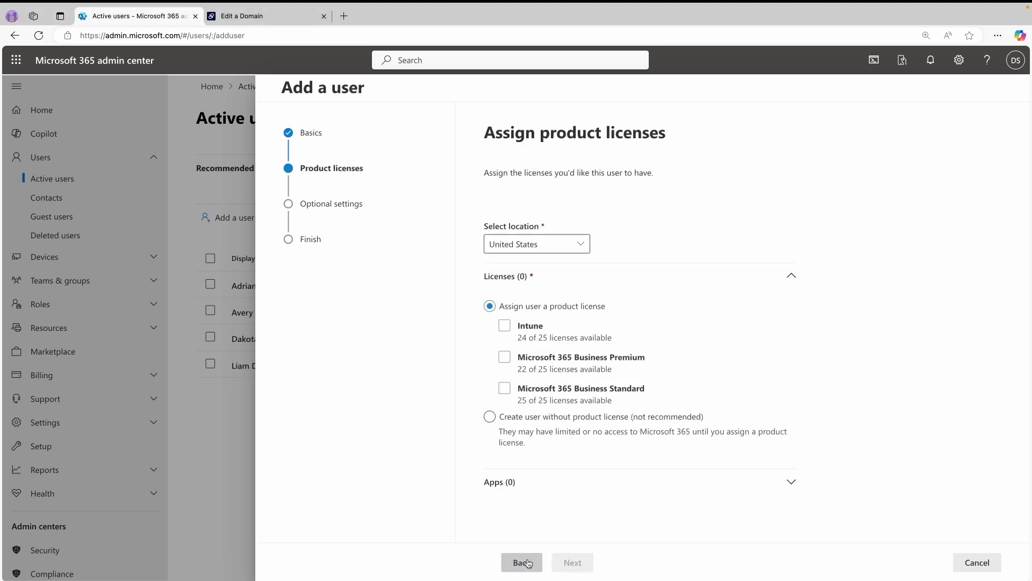
left_click(581, 249)
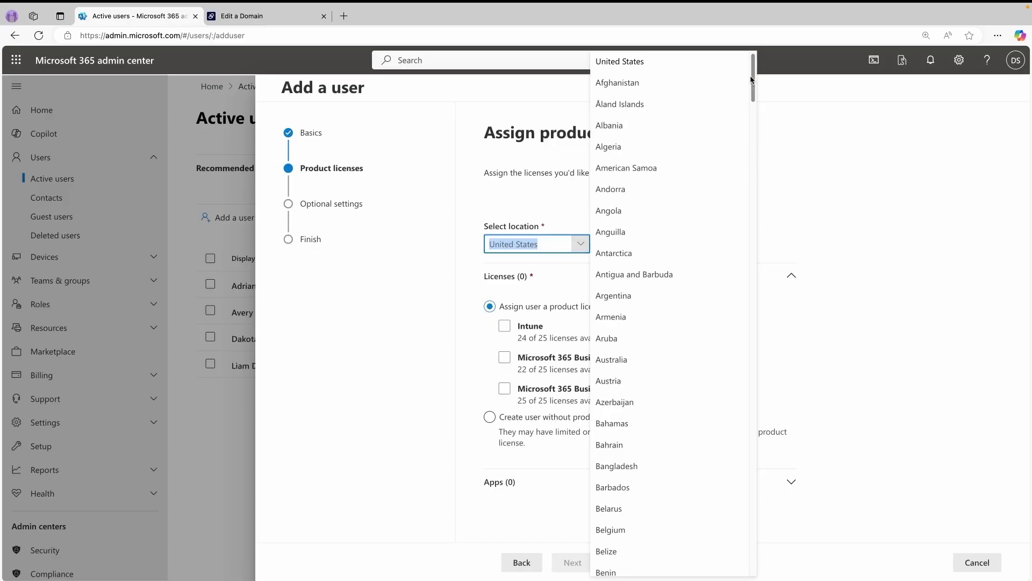
left_click_drag(755, 76, 765, 554)
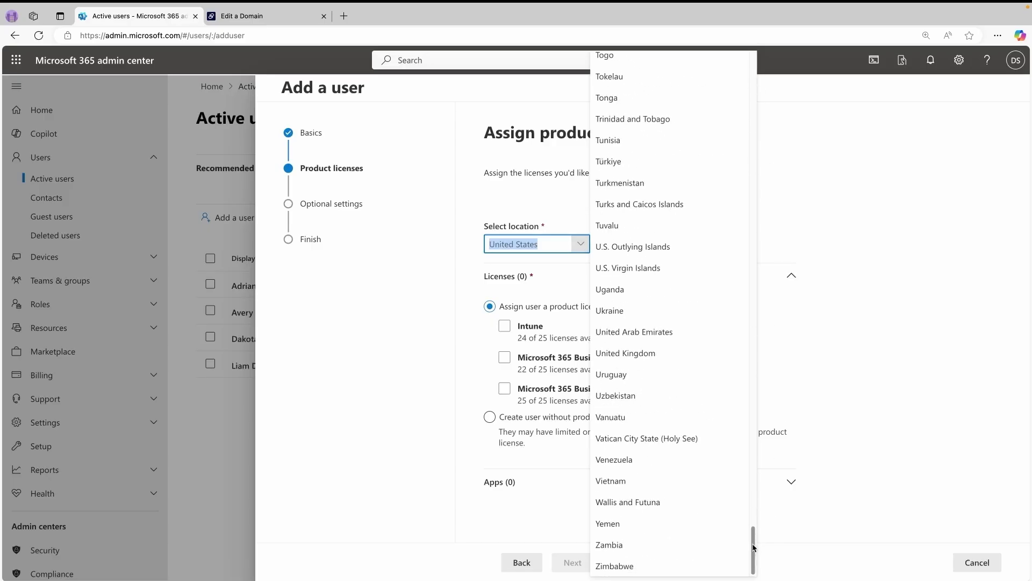
left_click(624, 353)
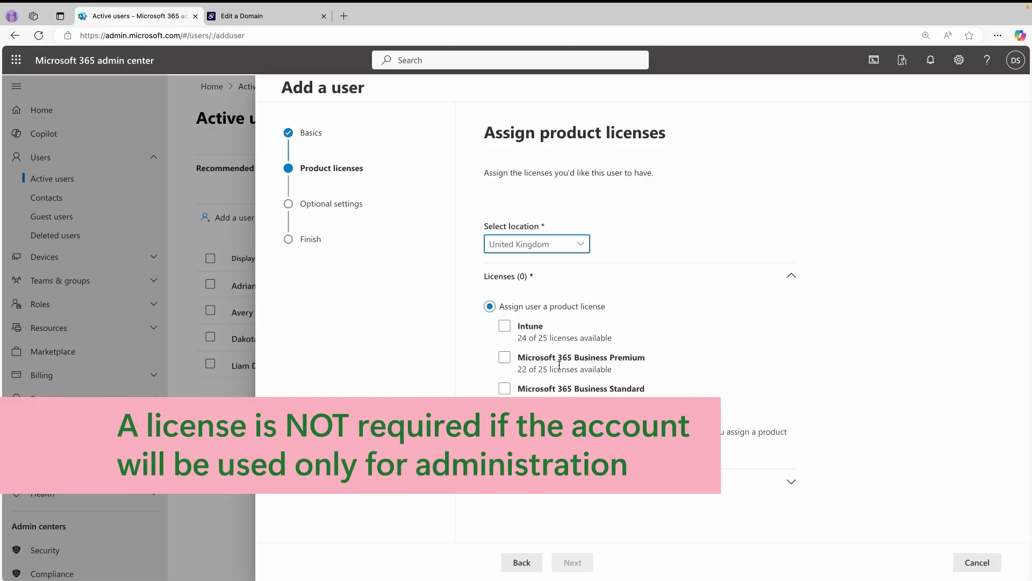
left_click(504, 357)
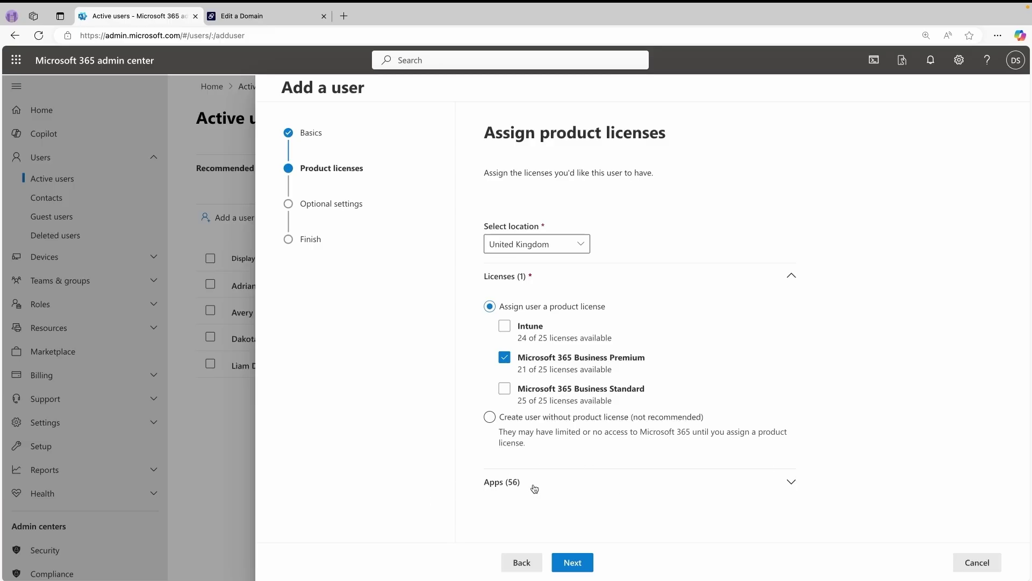
left_click(791, 482)
scroll(823, 430, "down", 1)
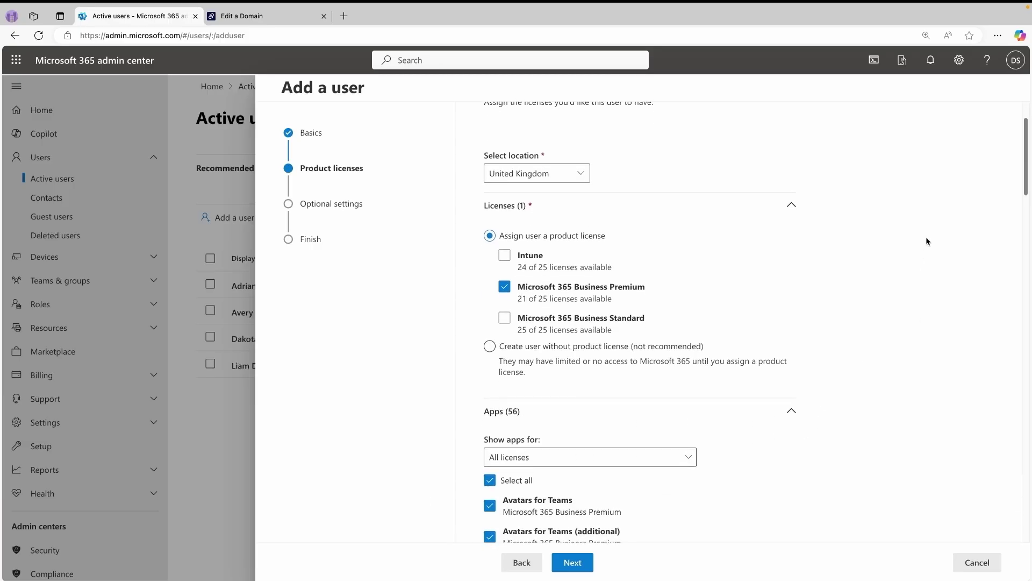
left_click_drag(1024, 138, 1030, 489)
left_click(571, 561)
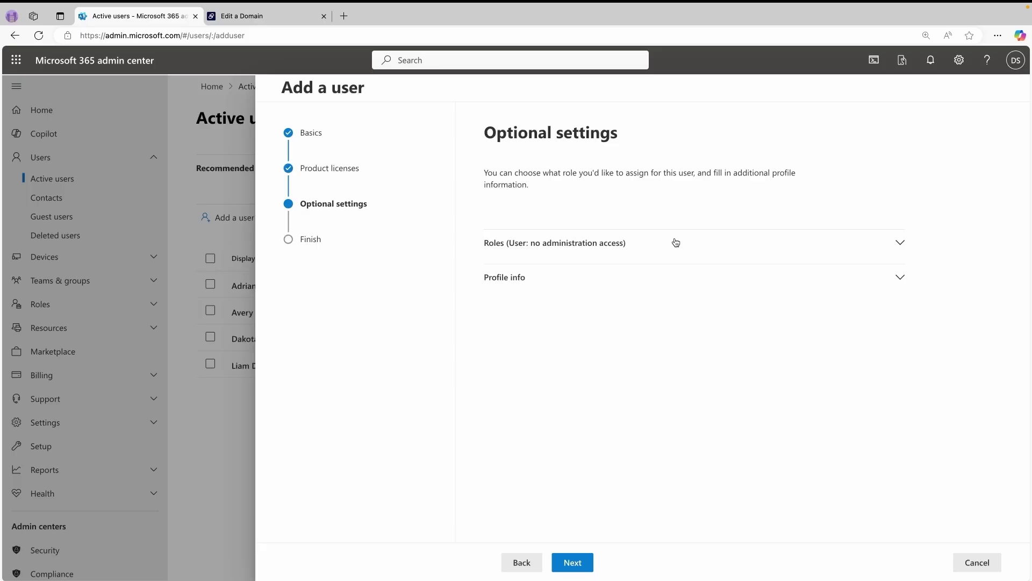
- Grant admin center access with the Global Administrator role, then review and finish adding the user
left_click(890, 246)
left_click(490, 354)
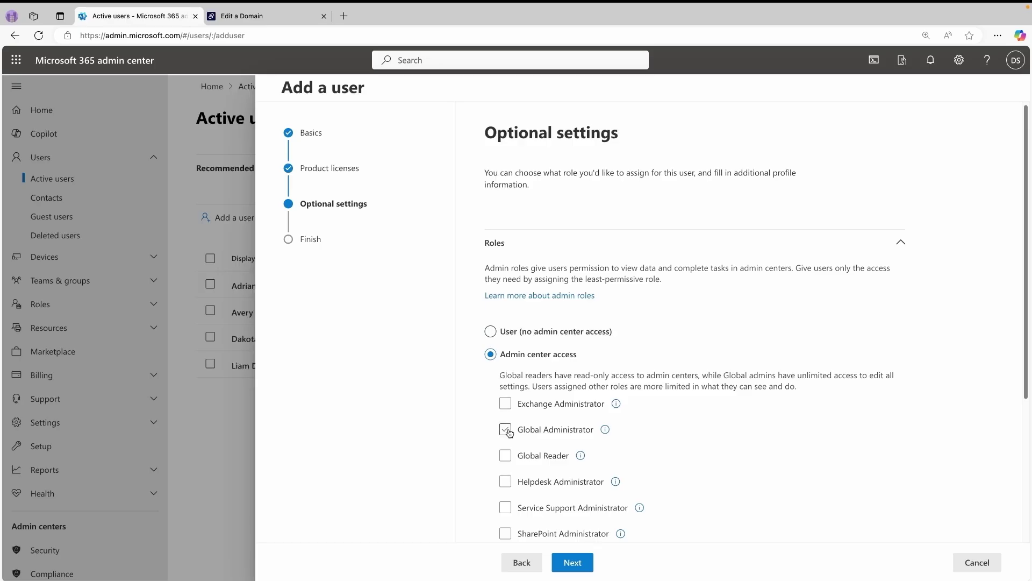
left_click(505, 429)
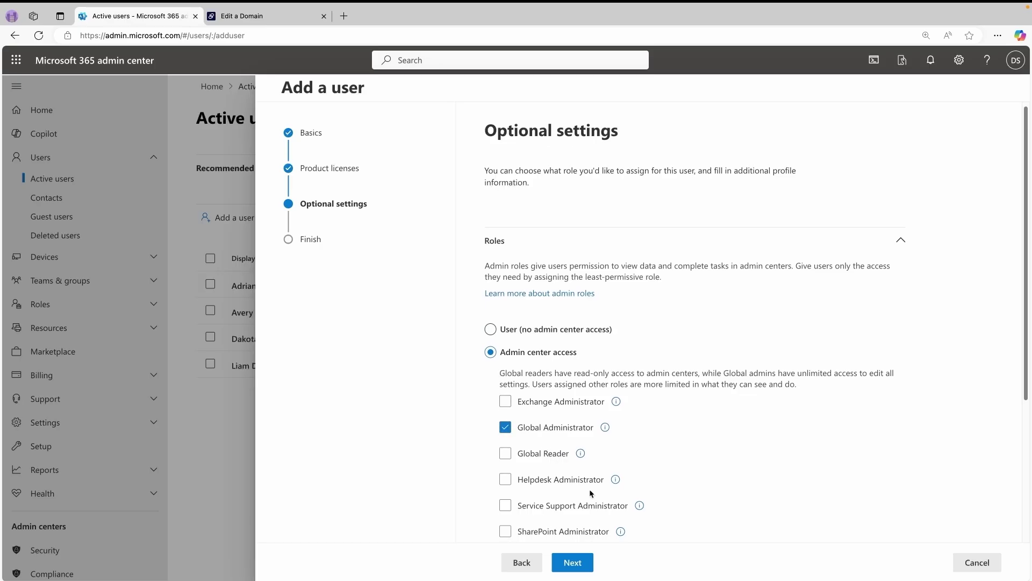
left_click(589, 563)
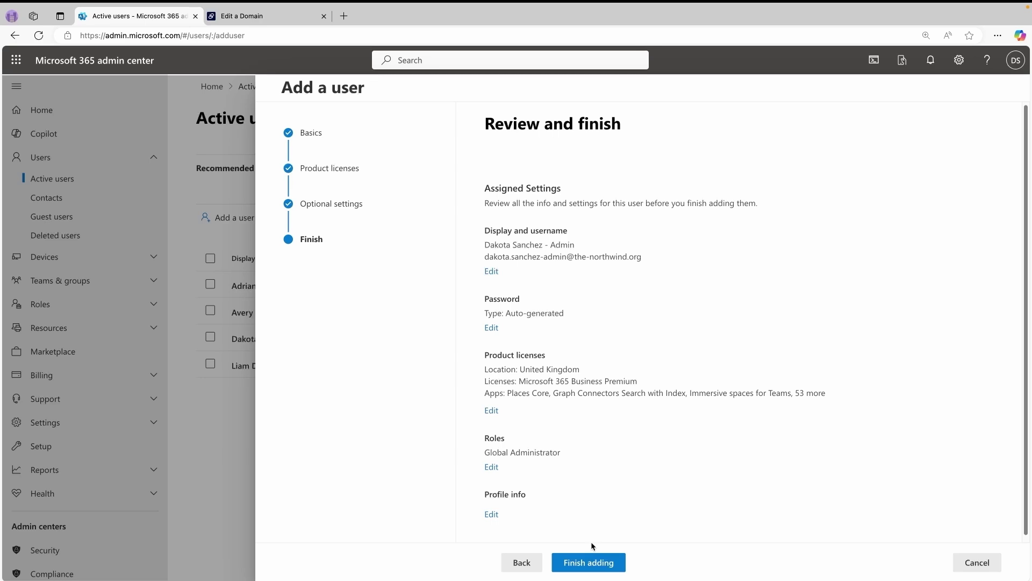
left_click(601, 563)
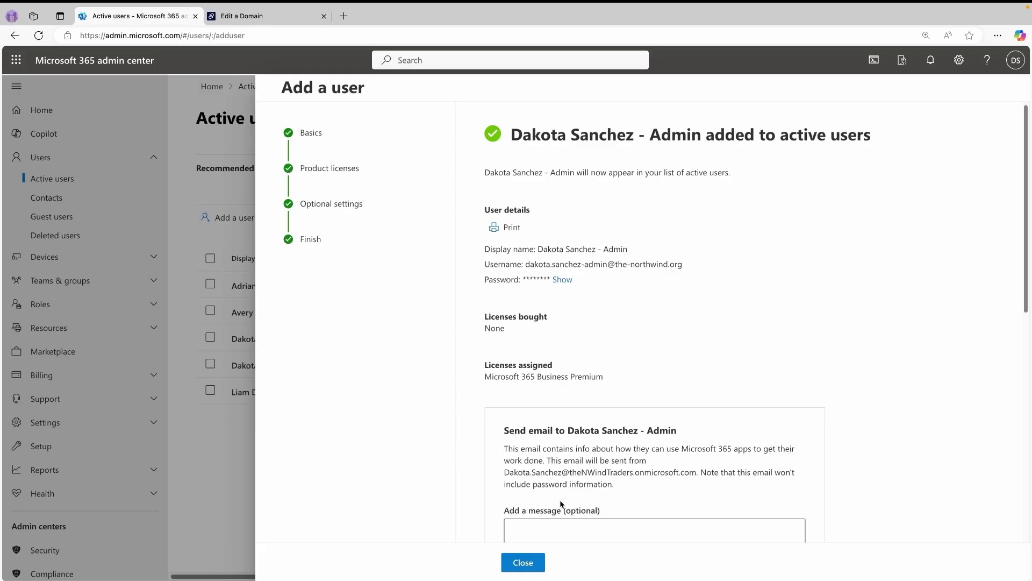
- Close the finished user wizard and sign out of the current account
left_click(529, 562)
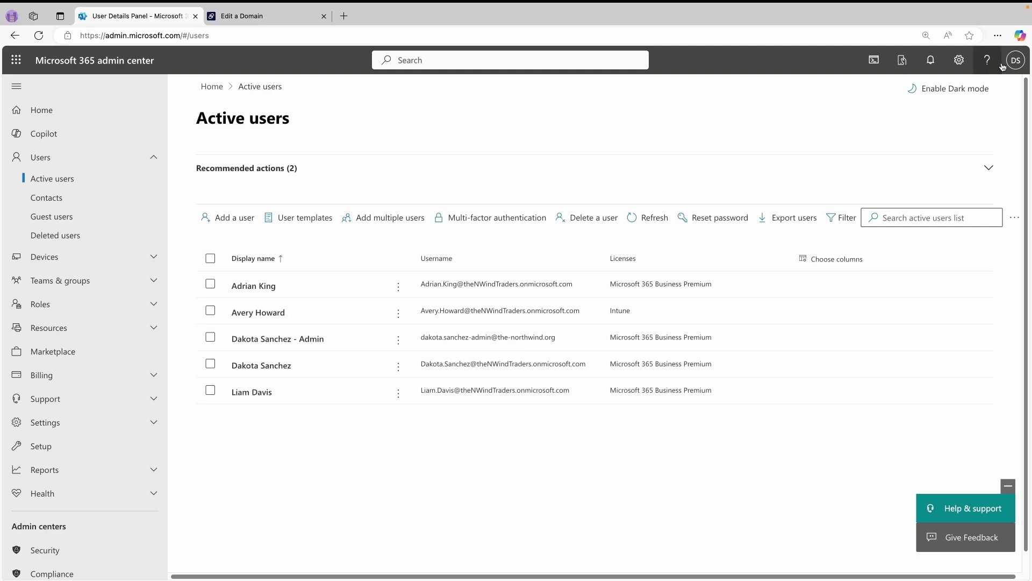
left_click(1016, 60)
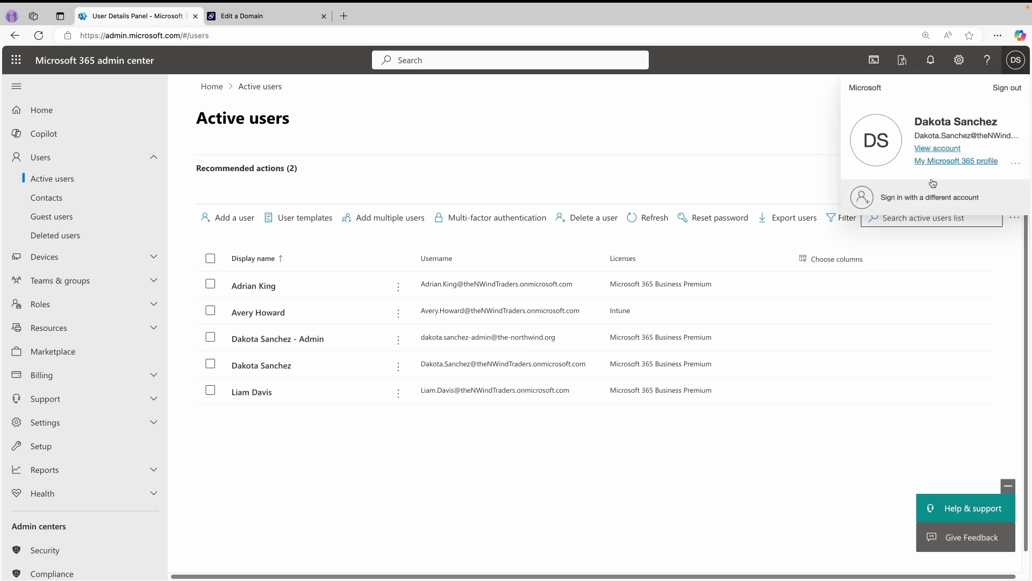
left_click(1007, 88)
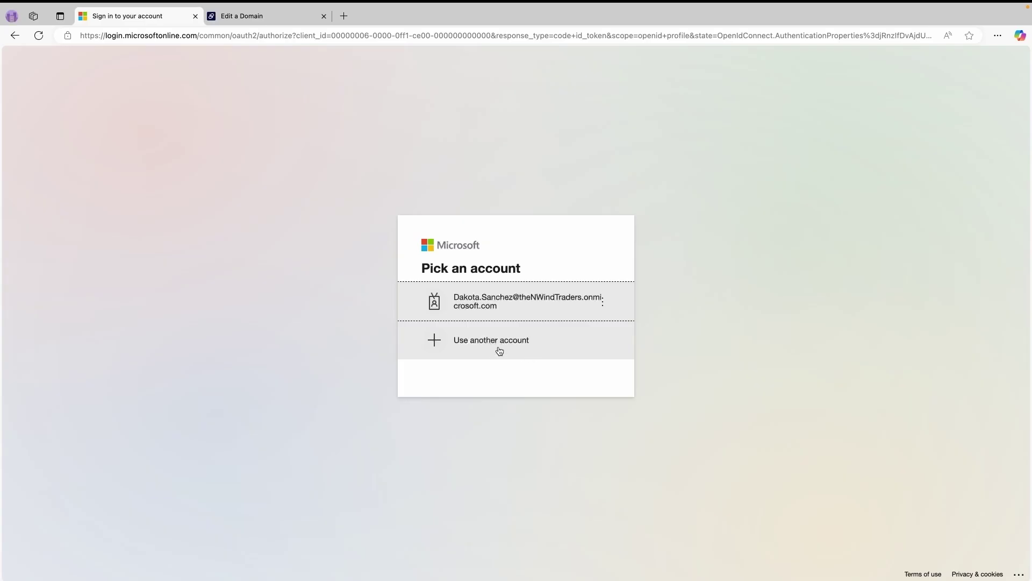
- Sign in as a different account using the new admin's address and temporary password
left_click(500, 350)
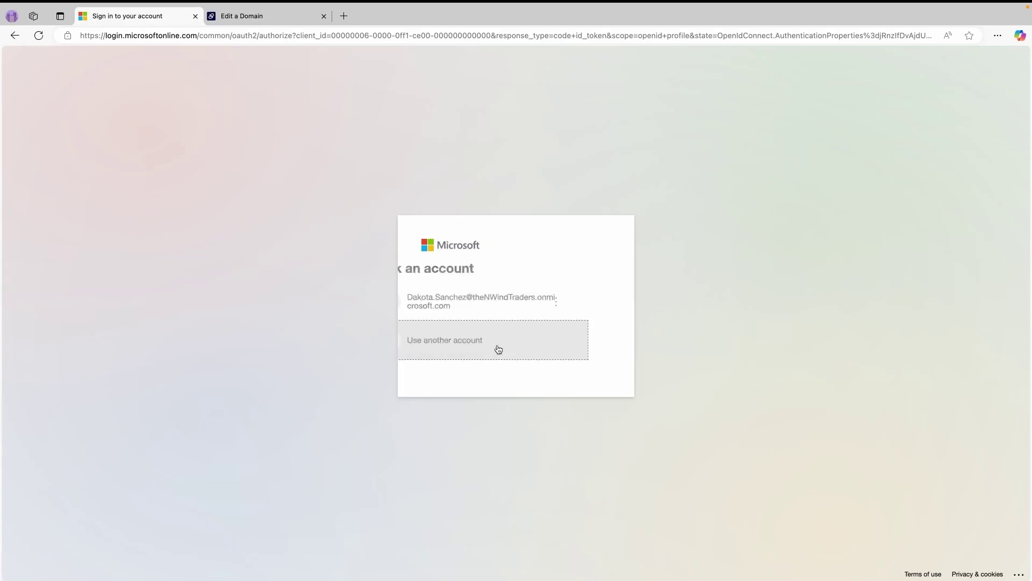
left_click(504, 270)
key("ctrl+v")
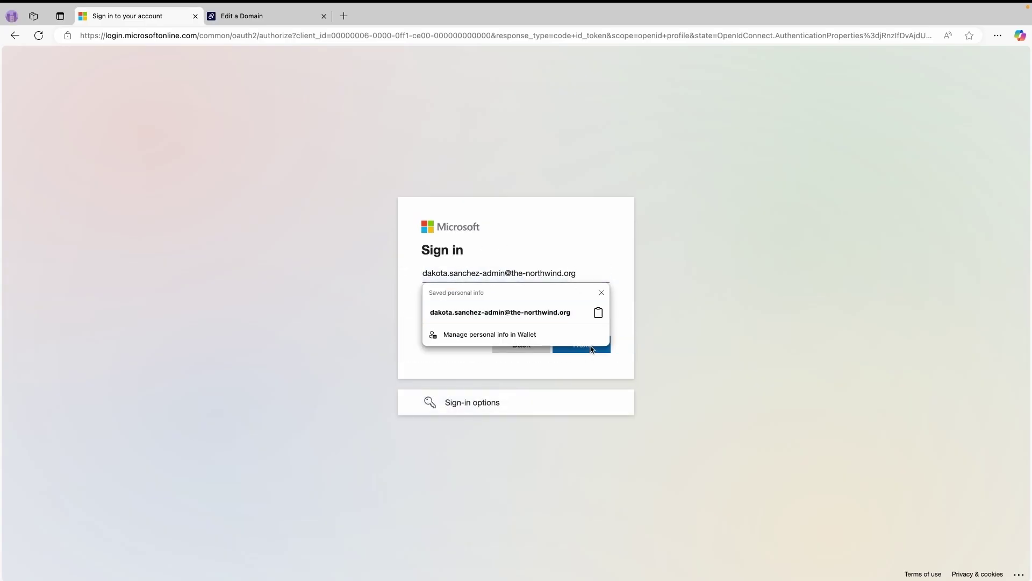
left_click(602, 292)
left_click(583, 343)
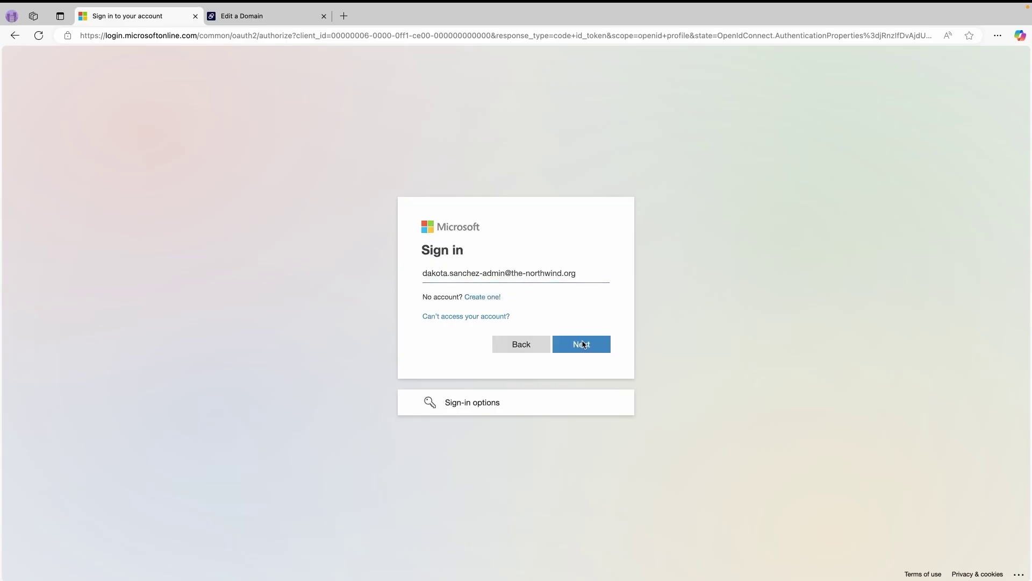
key("ctrl+v")
left_click(573, 360)
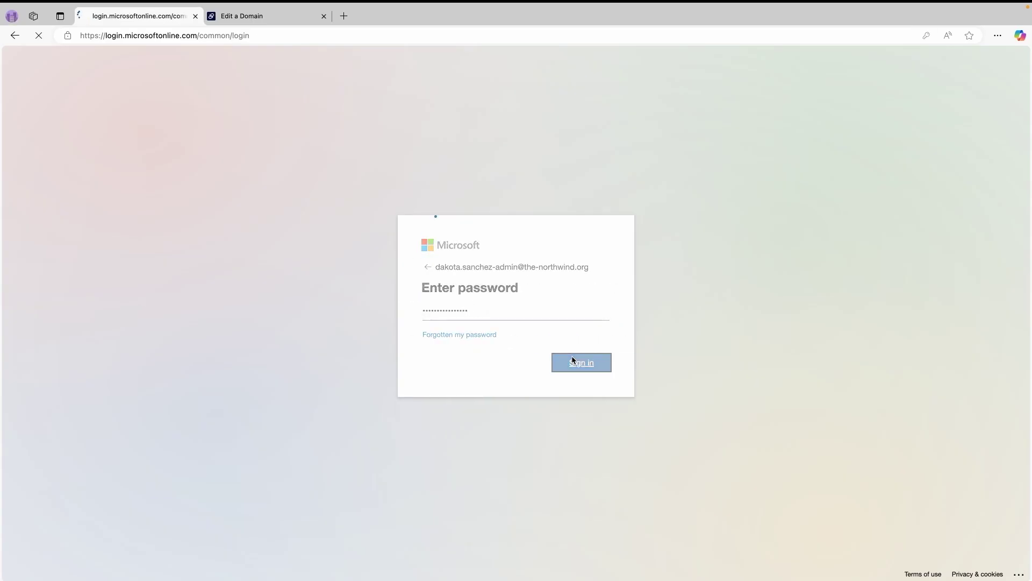
- Replace the temporary password with a new password
left_click(972, 49)
key("ctrl+v")
left_click(483, 342)
type("••••••••••••••••••")
key("Tab")
type("••••")
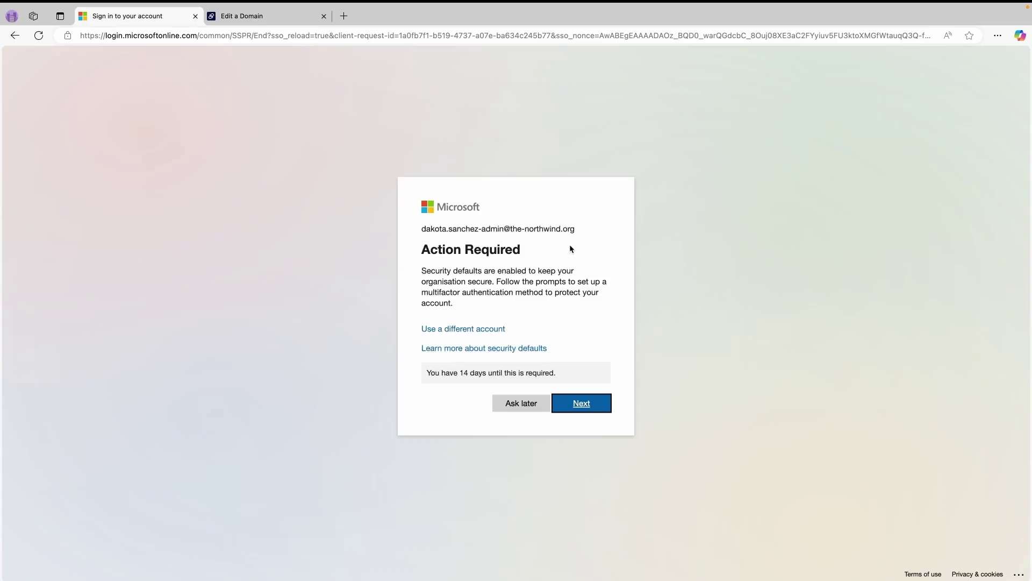
- Proceed through the multifactor authentication and Authenticator app setup screens
left_click(571, 402)
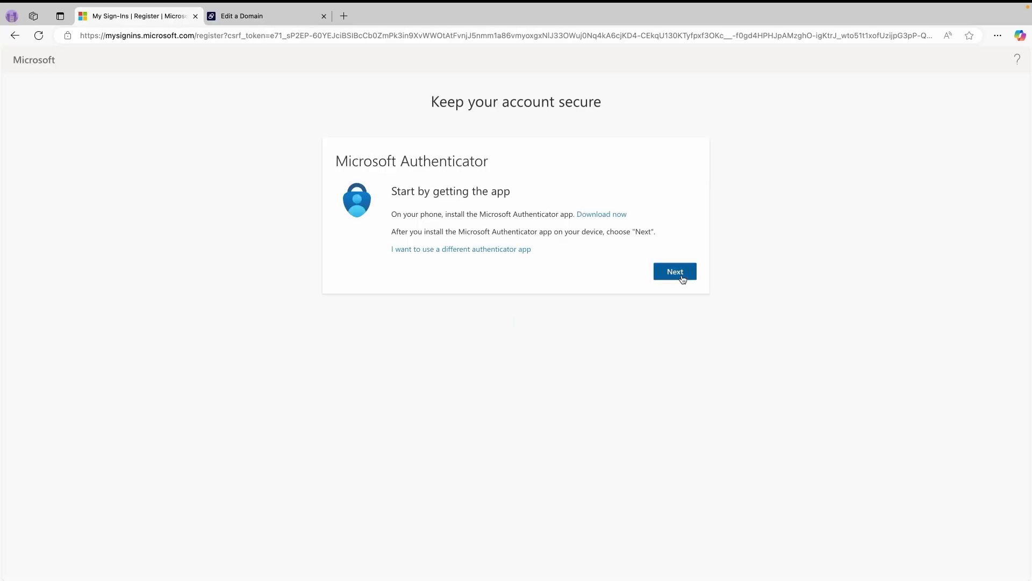
left_click(682, 278)
left_click(683, 274)
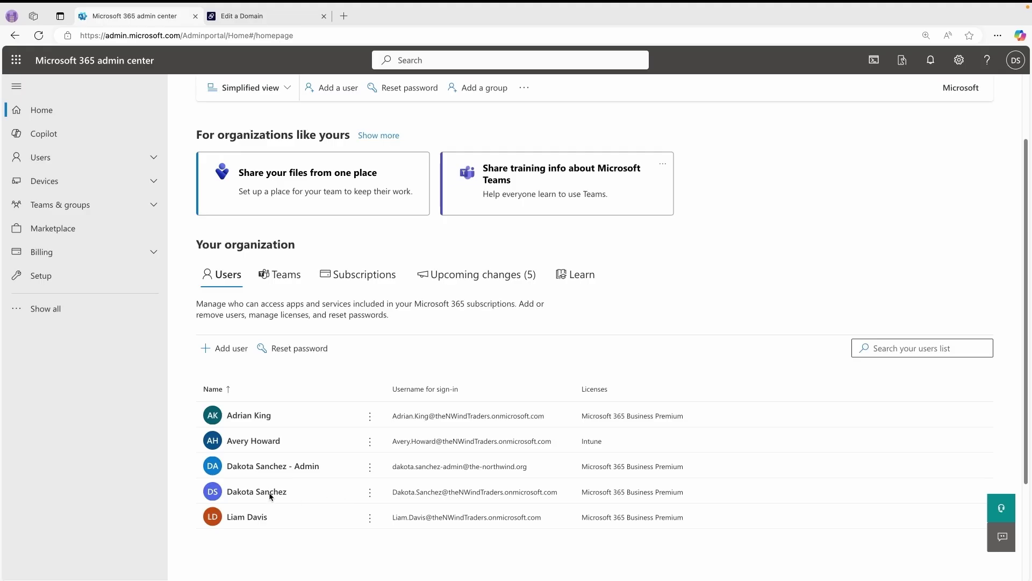
- Switch the regular user's primary email and sign-in username to the-northwind.org and save
left_click(268, 493)
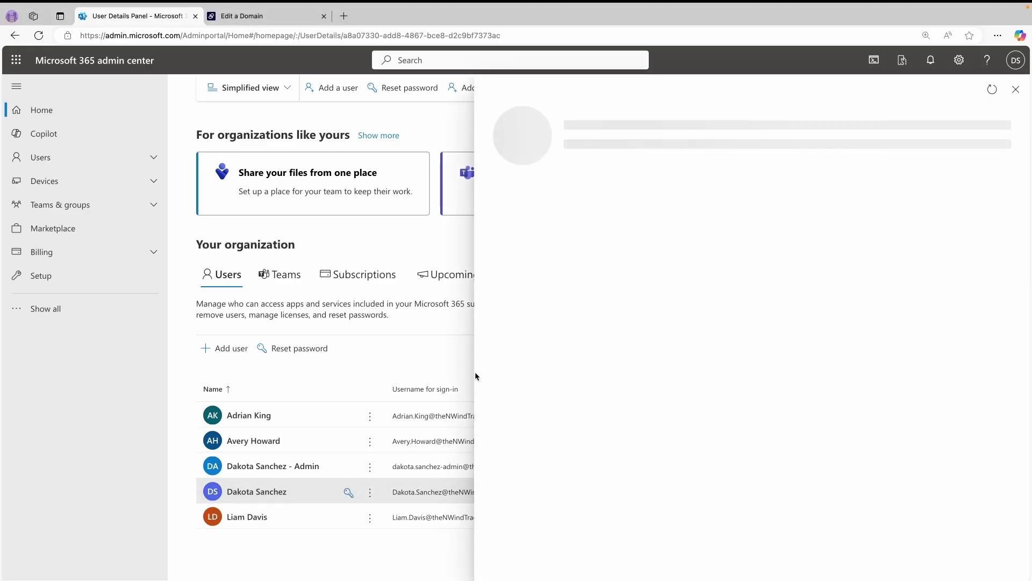
left_click(554, 261)
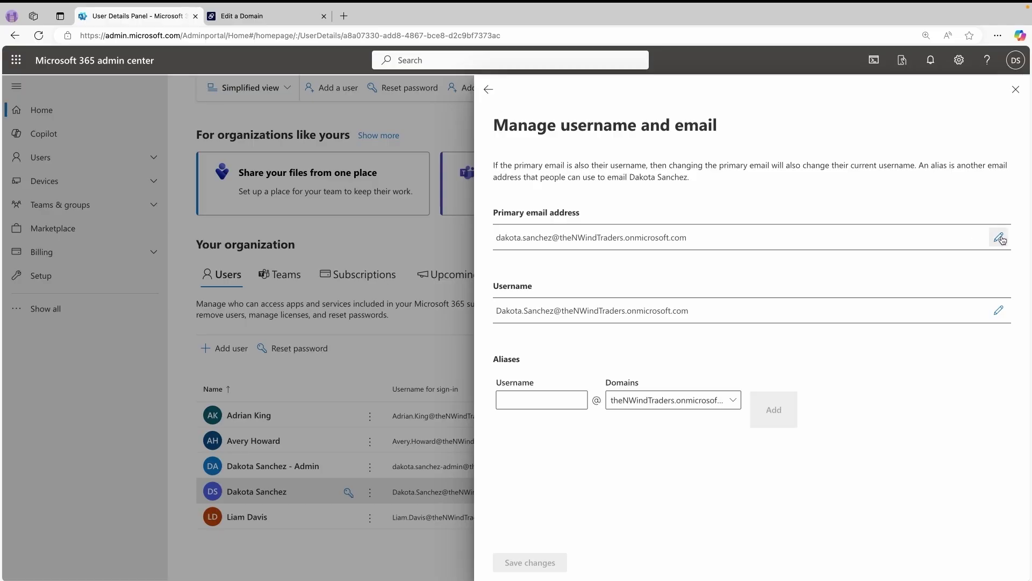
left_click(998, 237)
left_click(660, 256)
left_click(667, 276)
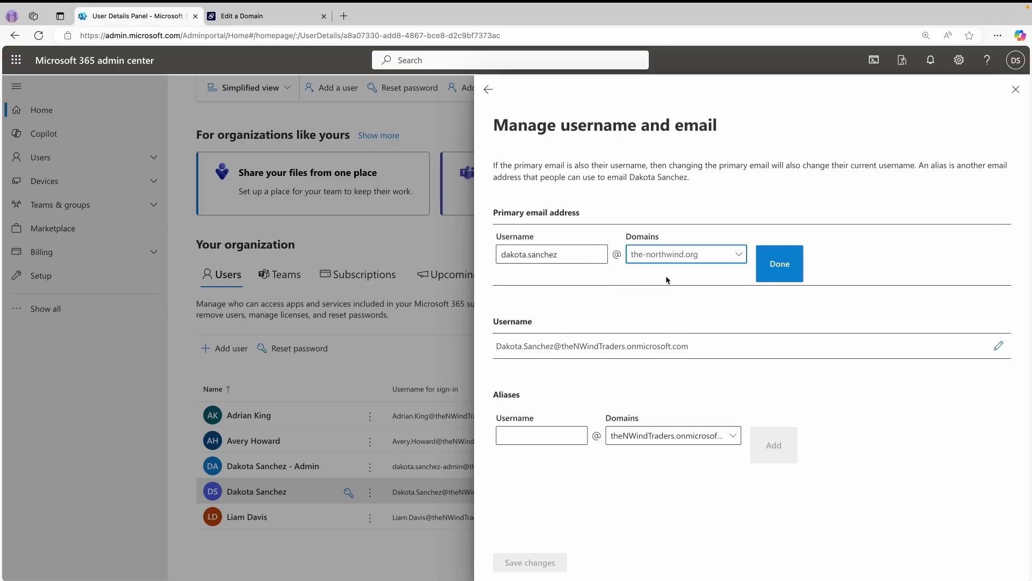
left_click(783, 265)
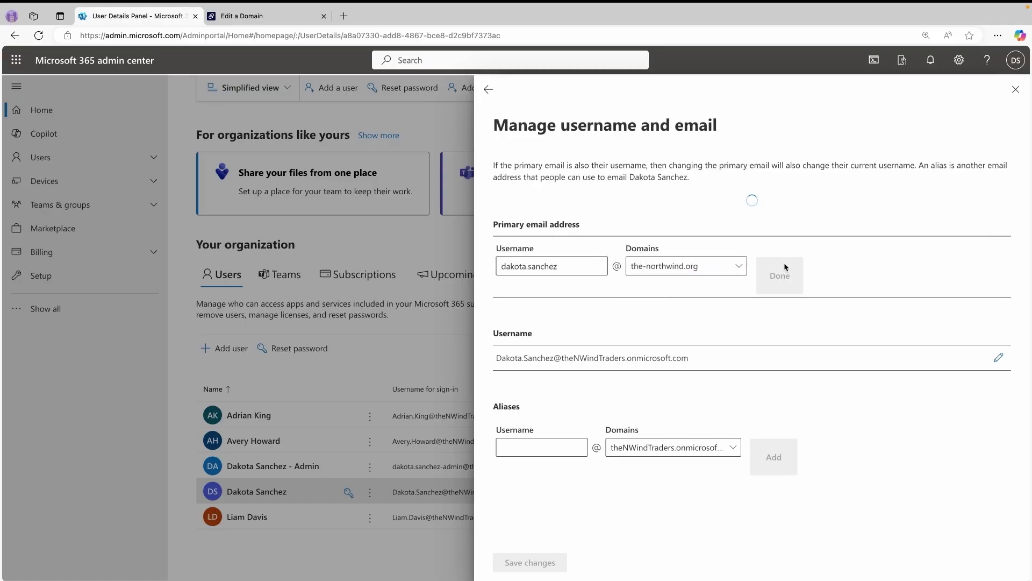
left_click(999, 311)
left_click(683, 334)
left_click(645, 346)
left_click(779, 336)
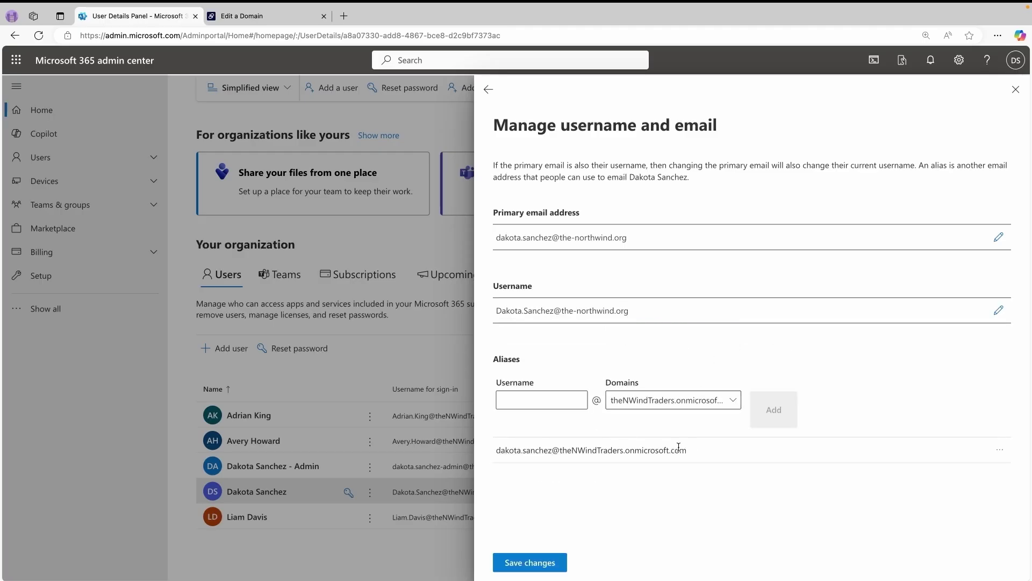
left_click(539, 562)
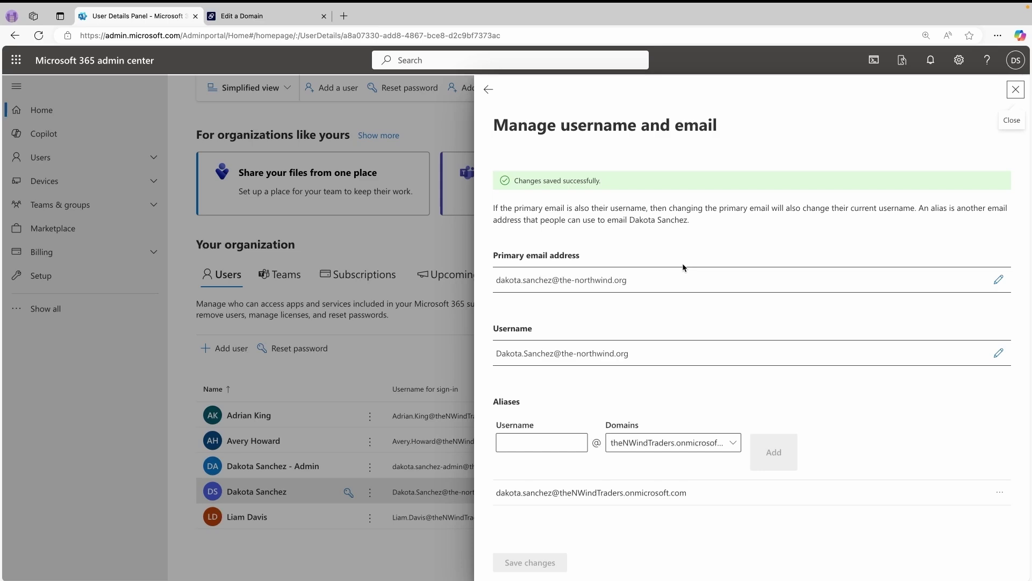
left_click(489, 89)
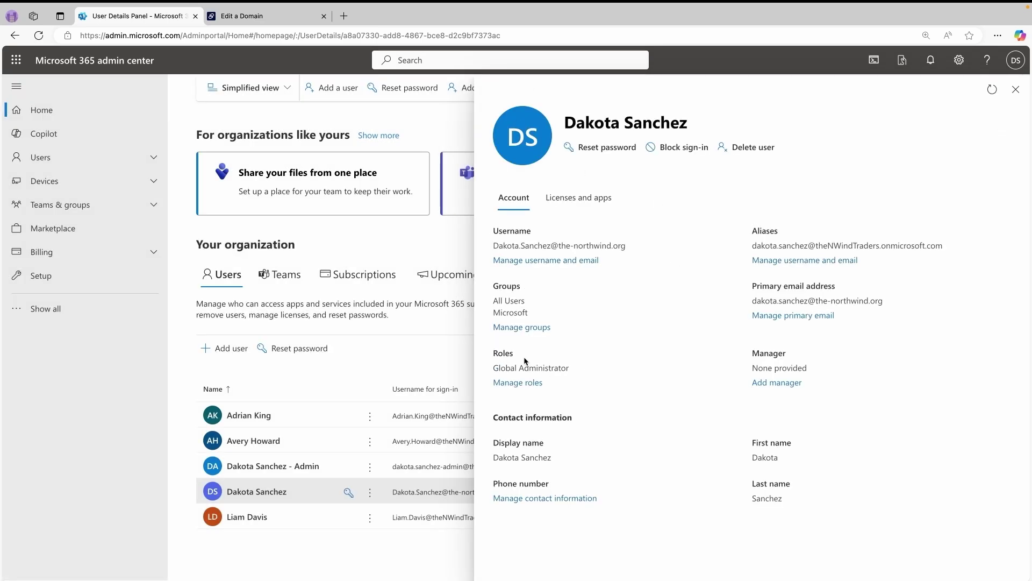
- Change the regular user's role to User (no admin center access) and save
left_click(518, 383)
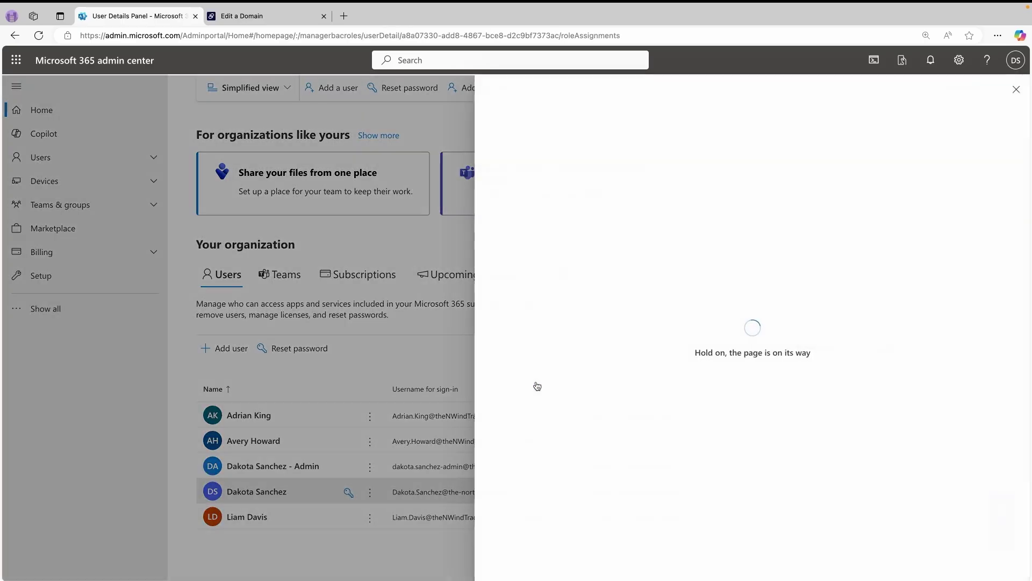
left_click(511, 235)
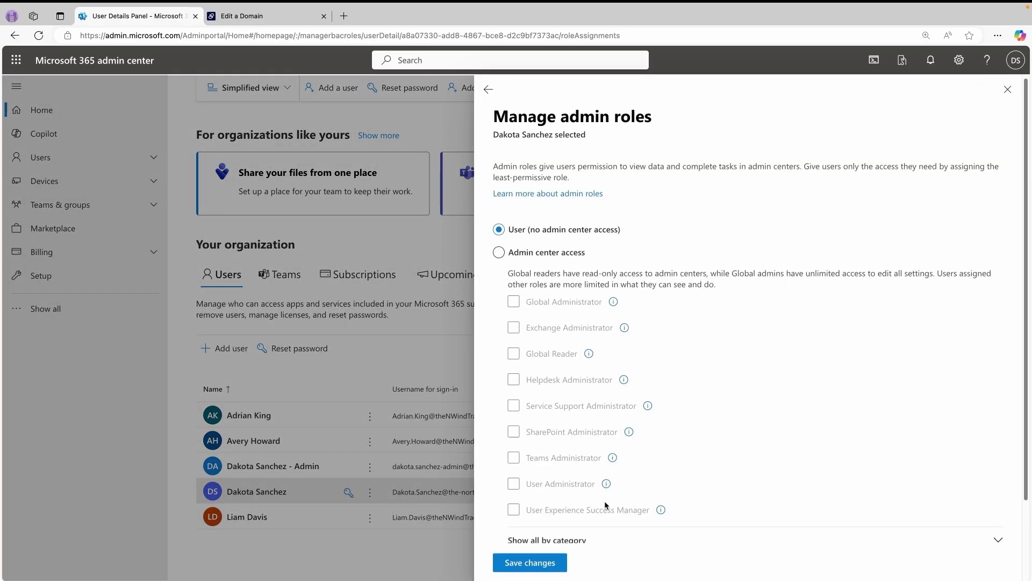
left_click(545, 562)
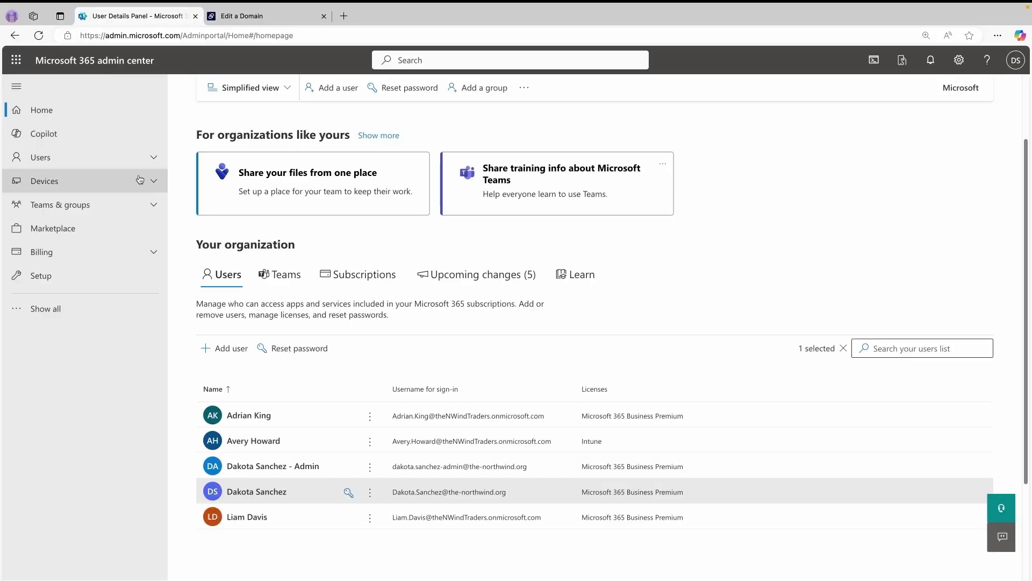
left_click(40, 157)
- Start Add multiple users and upload Import_User_Template.csv from Downloads, continuing to Licenses
left_click(84, 179)
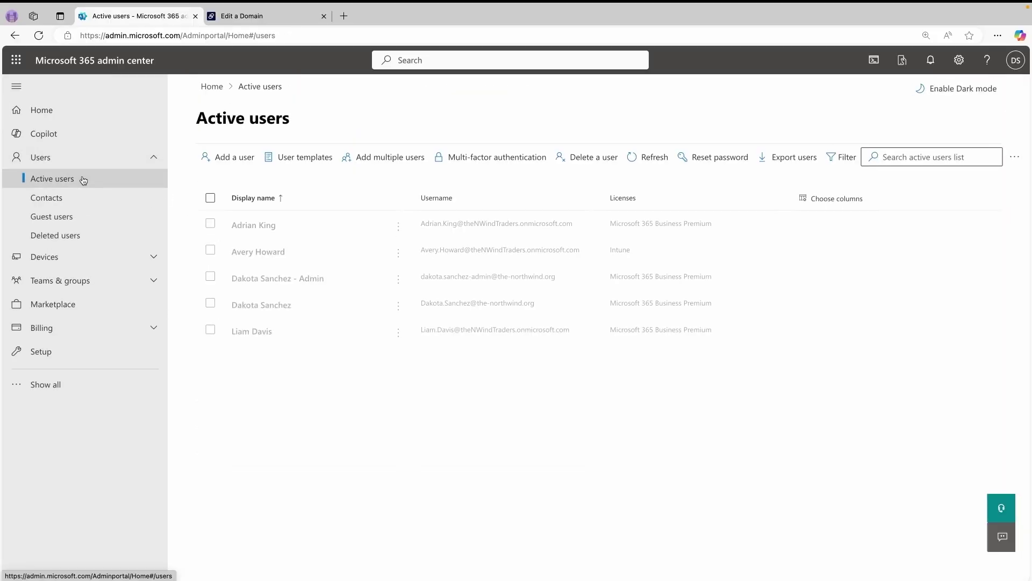
left_click(418, 163)
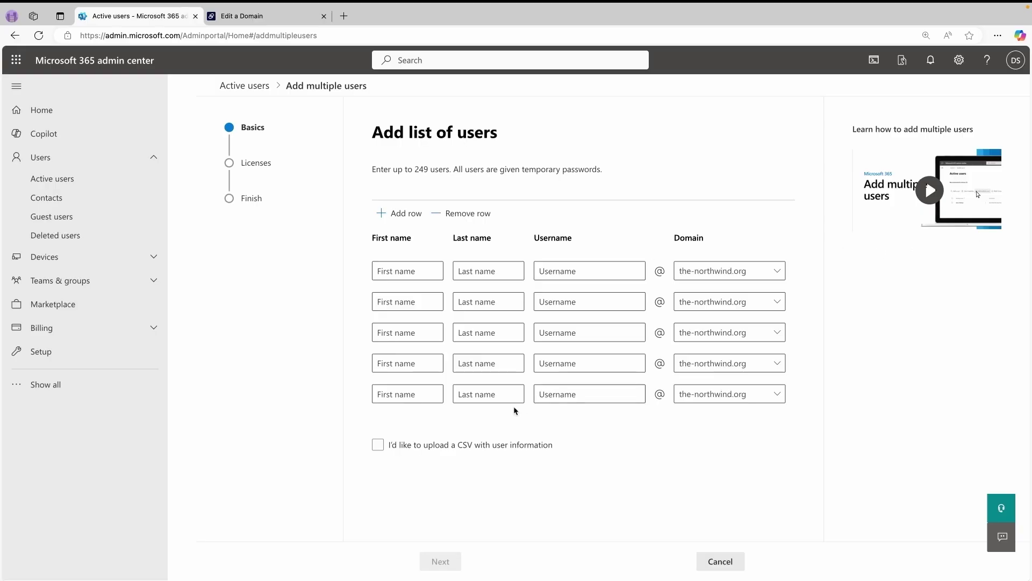
left_click(418, 445)
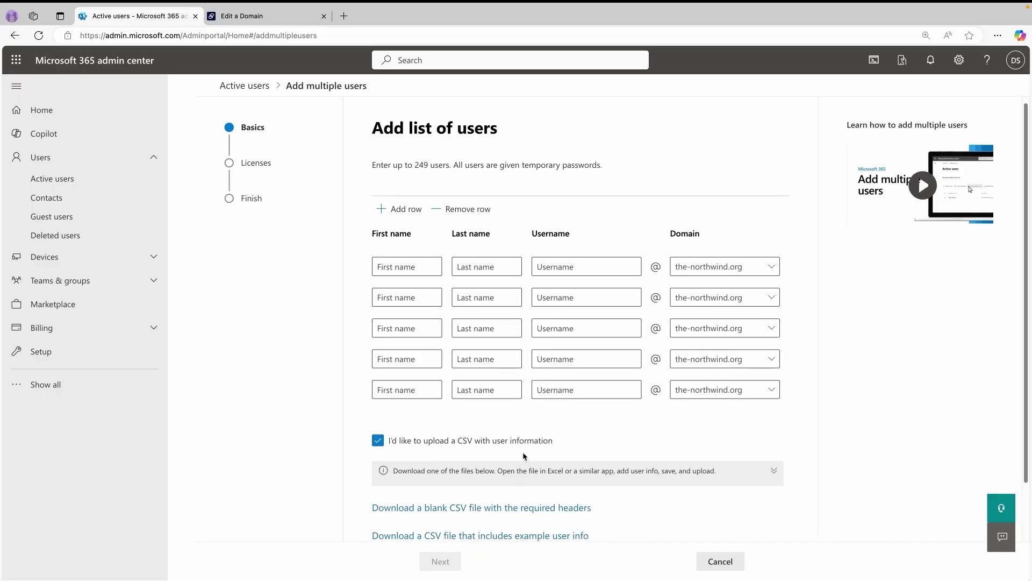
scroll(715, 457, "down", 1)
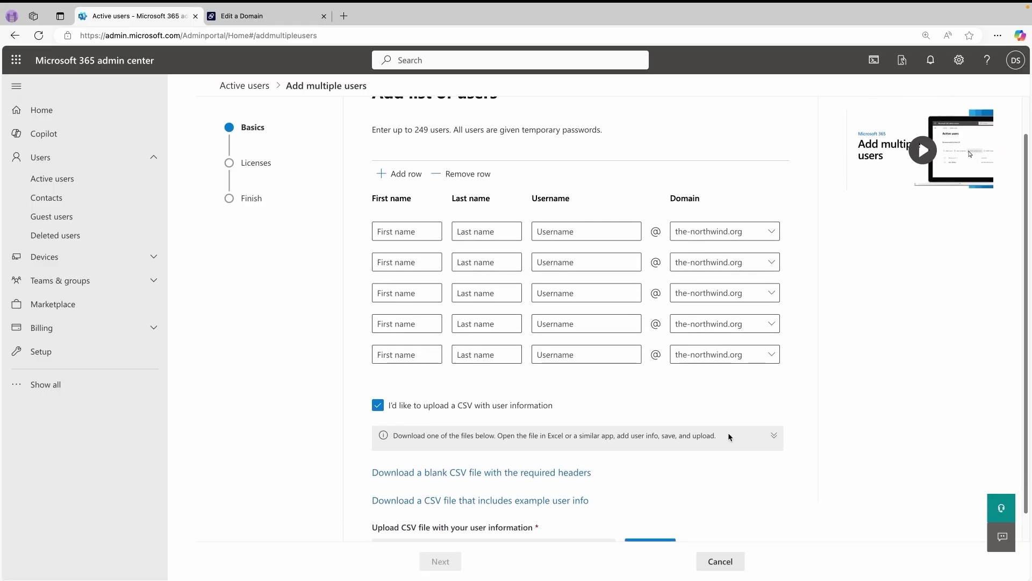
scroll(726, 432, "down", 1)
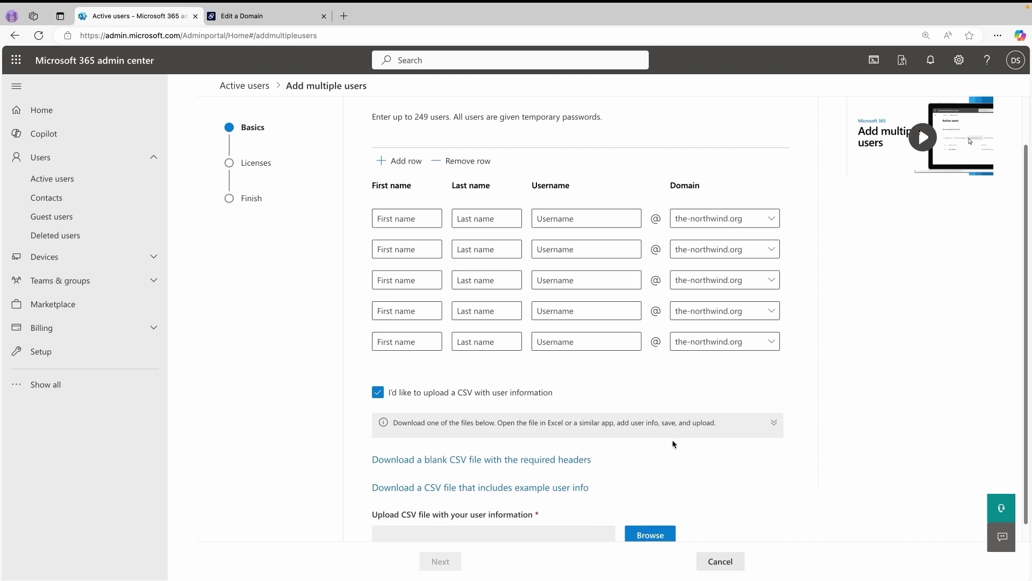
scroll(672, 428, "down", 1)
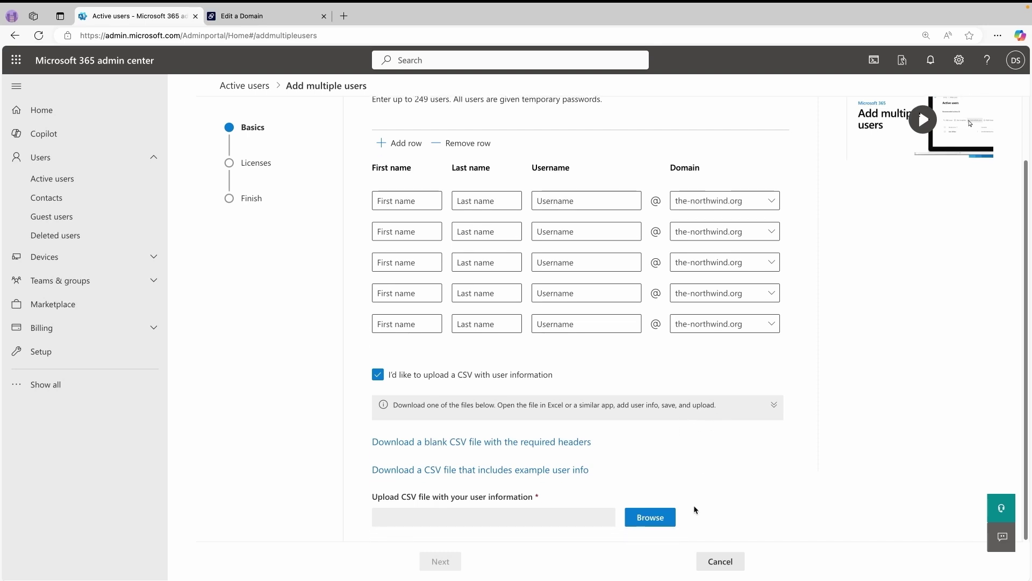
left_click(650, 517)
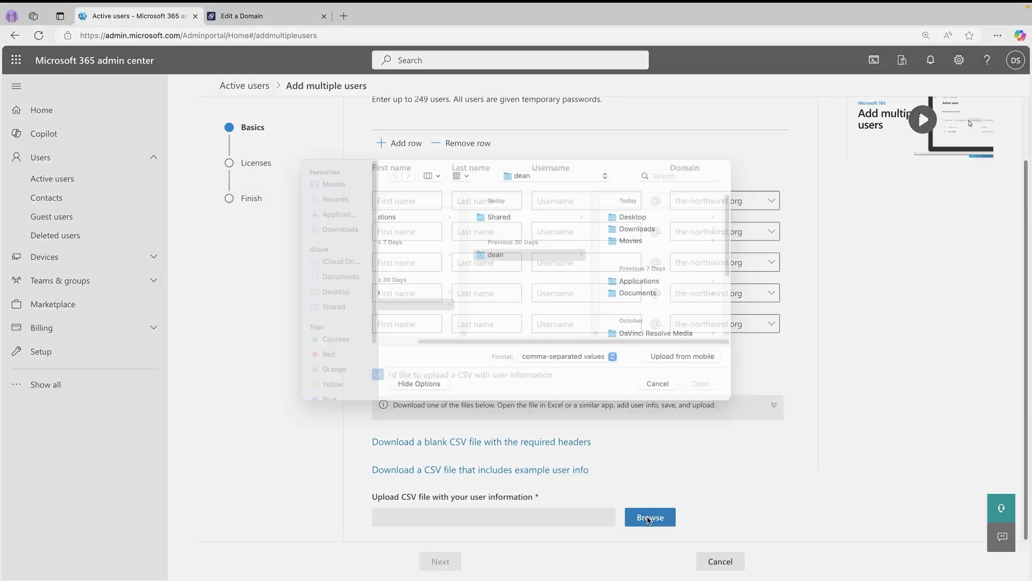
left_click(342, 242)
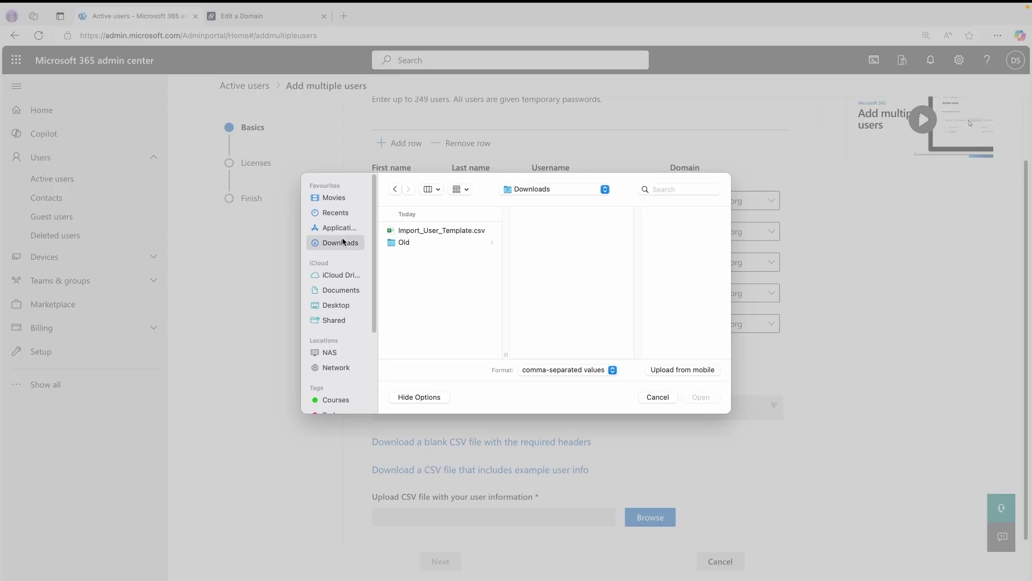
left_click(472, 235)
left_click(709, 398)
scroll(710, 471, "down", 2)
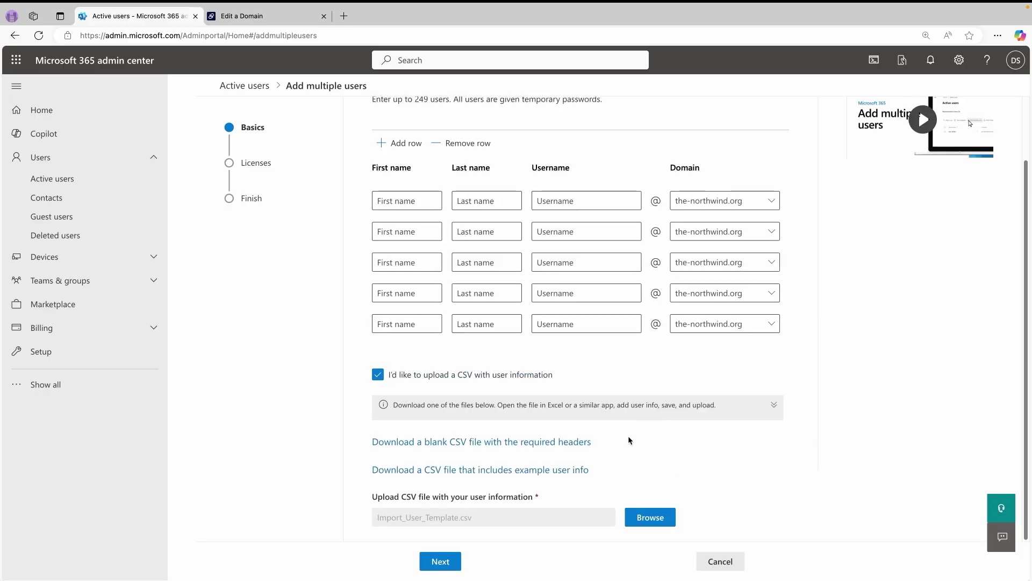
left_click(454, 561)
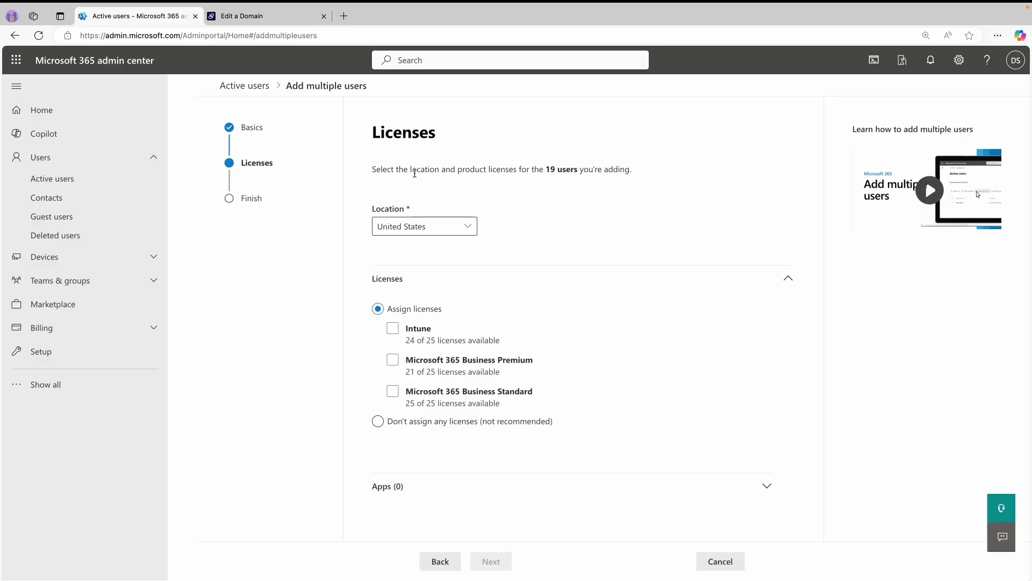
- Give the 19 users United Kingdom location and Microsoft 365 Business Premium, then add them
left_click(474, 230)
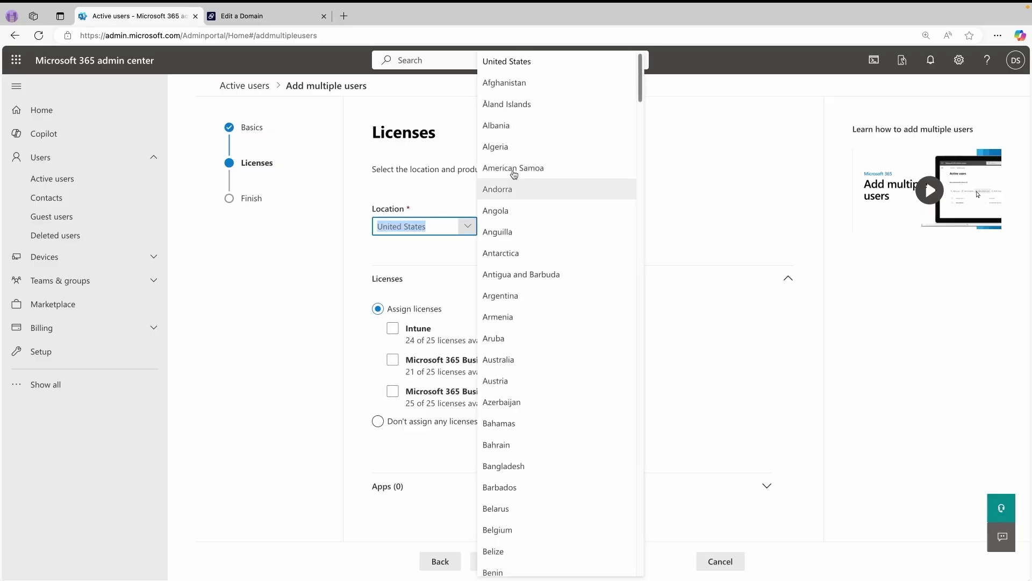
left_click_drag(642, 91, 646, 570)
left_click(529, 355)
left_click(393, 360)
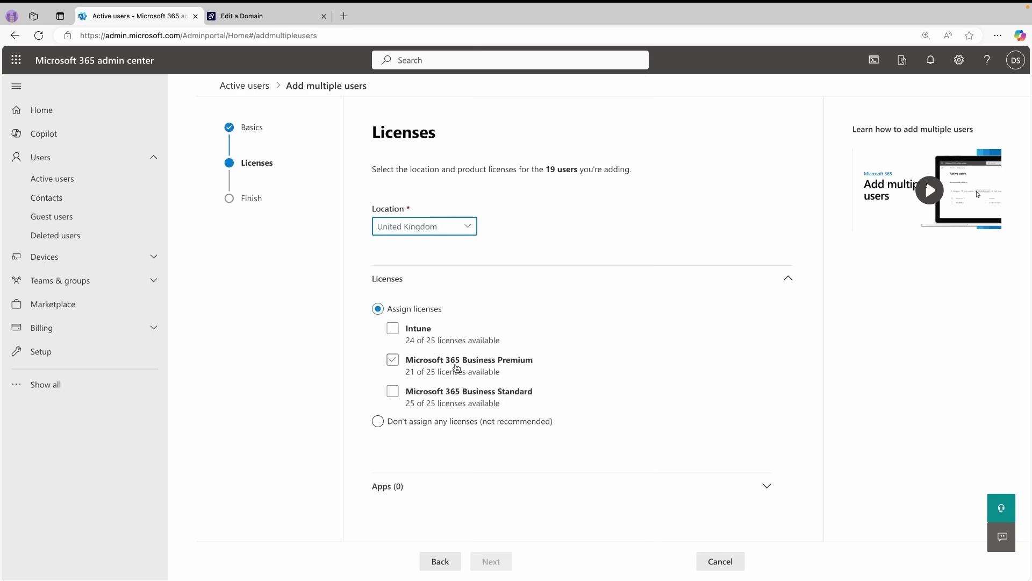
left_click(405, 364)
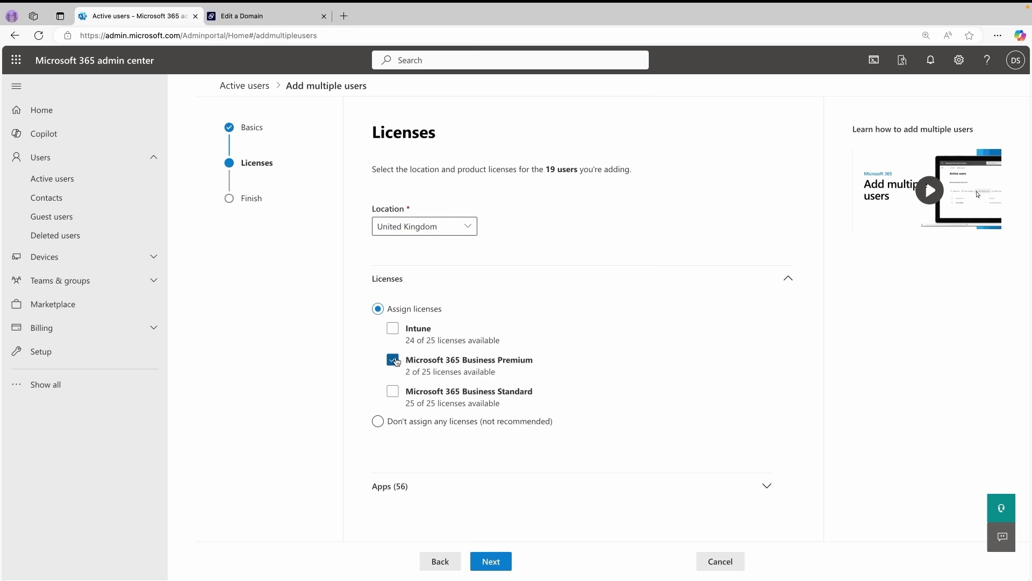
left_click(491, 562)
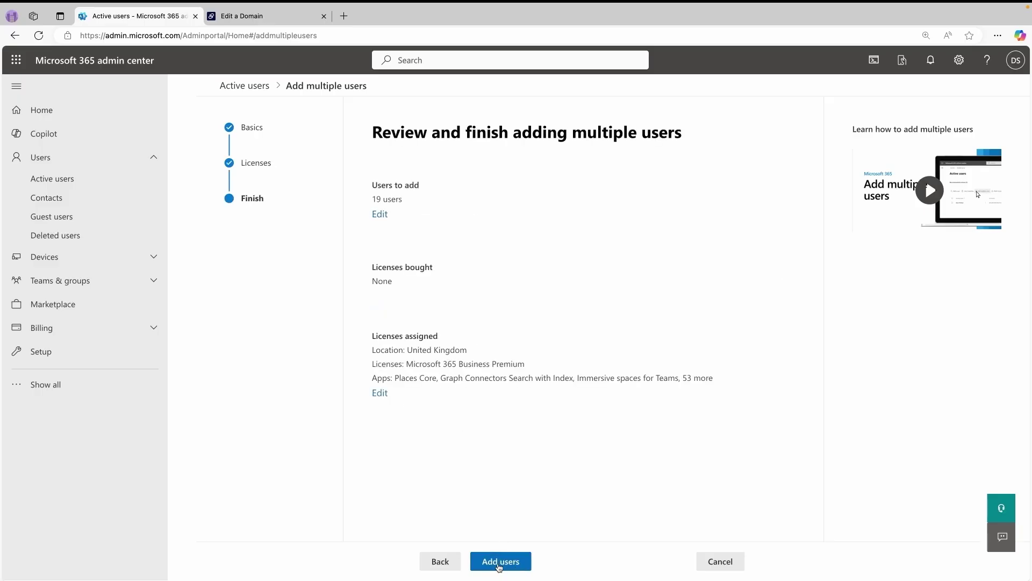
left_click(499, 565)
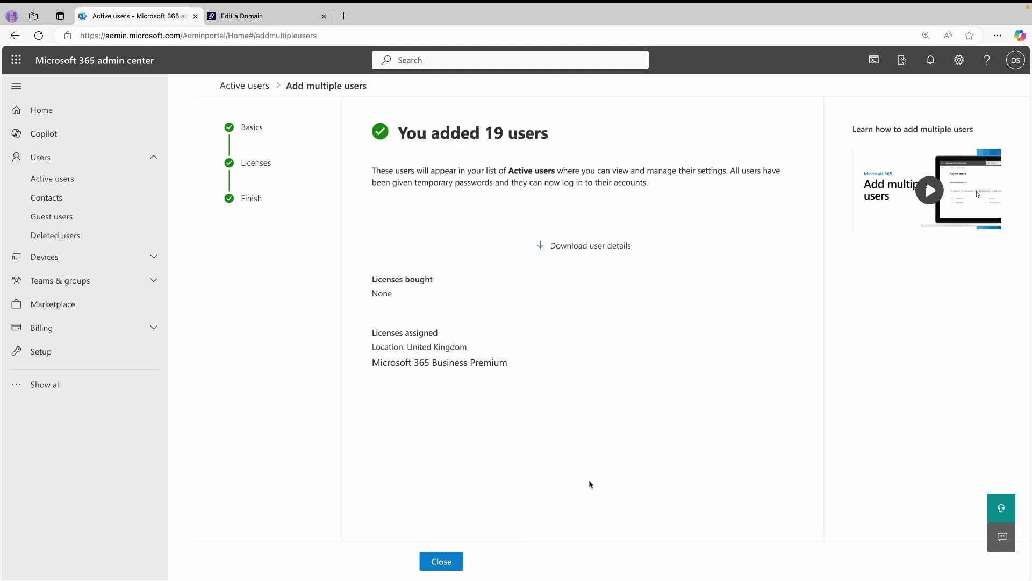
- Download the details file for the newly added users
left_click(591, 246)
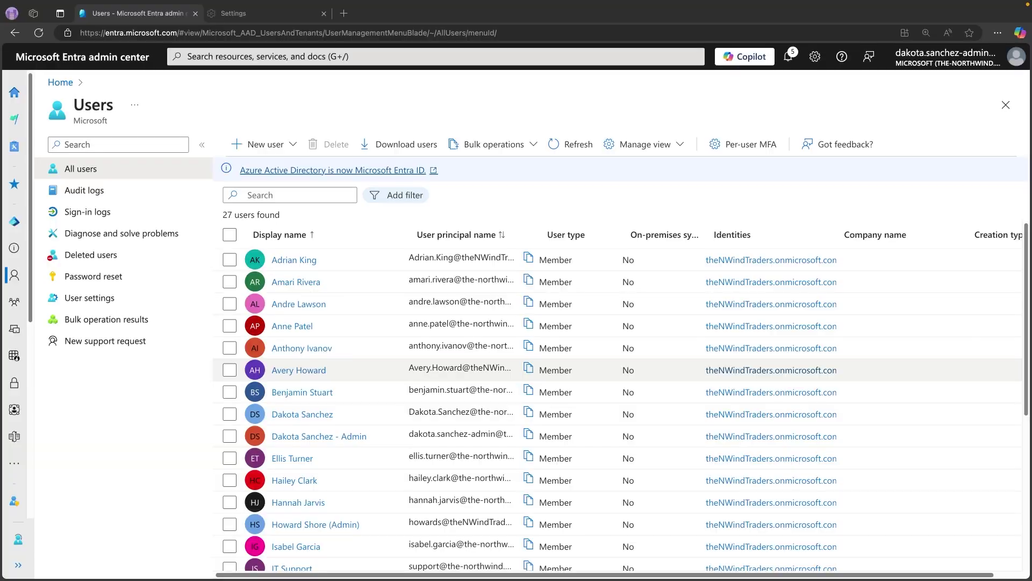
- Start a new internal user with the admin's username on the theNWindTraders.onmicrosoft.com domain
left_click(290, 144)
left_click(286, 173)
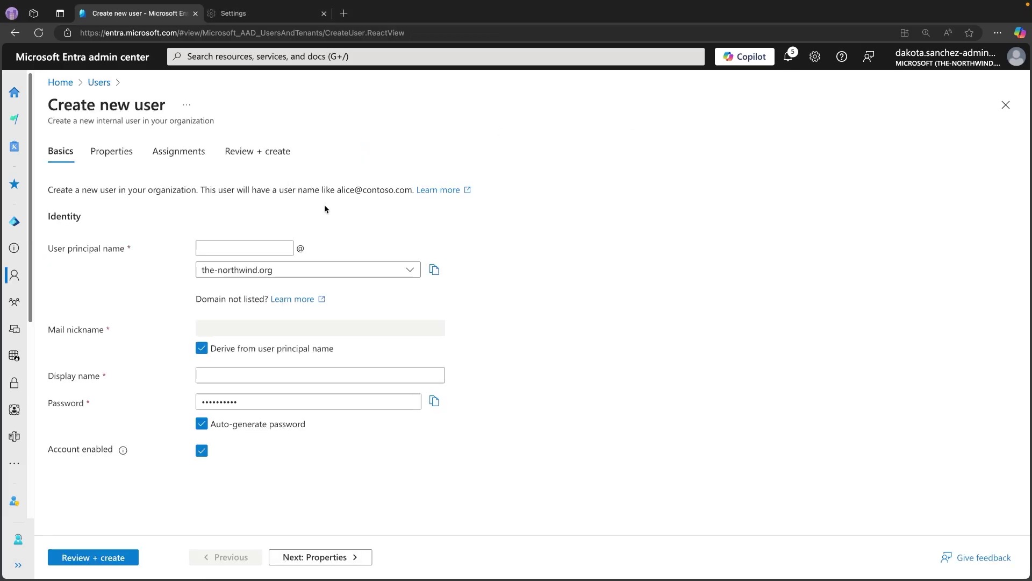
left_click(264, 248)
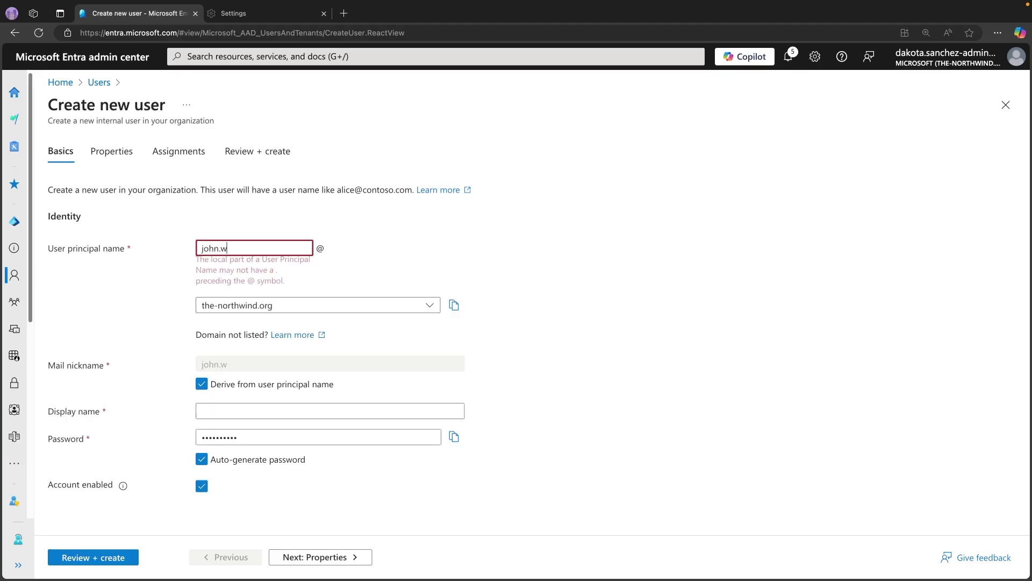
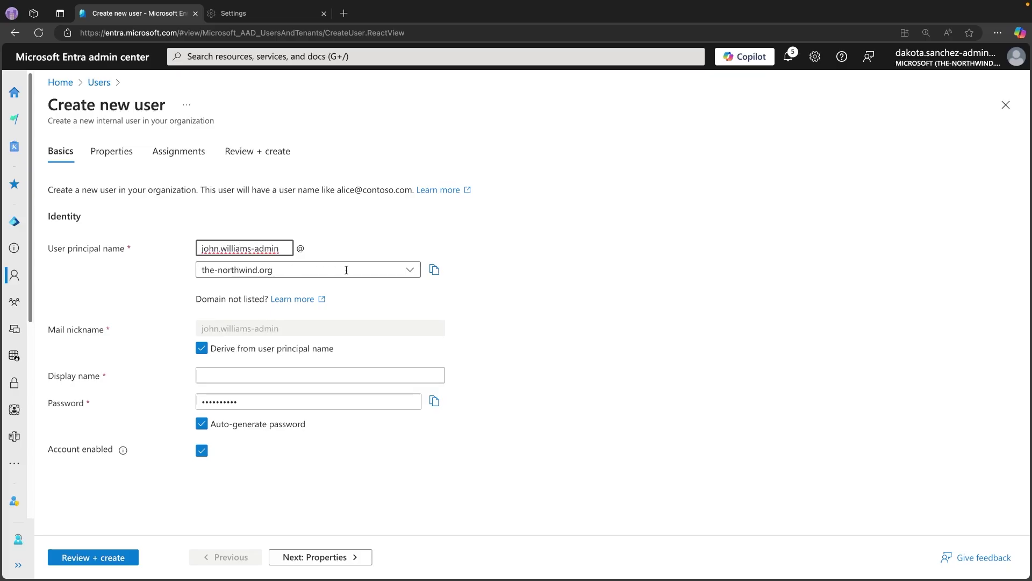
left_click(407, 275)
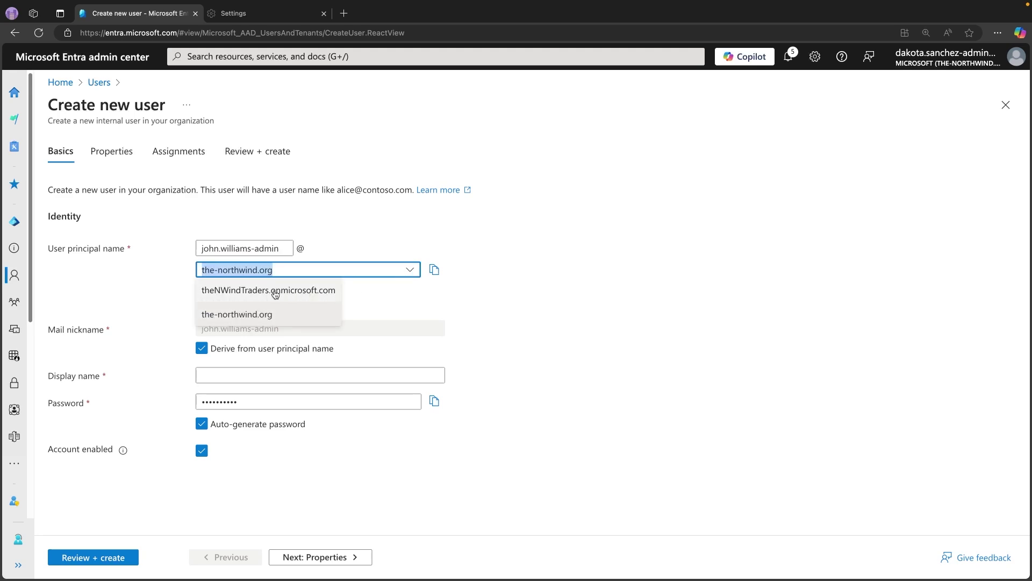
left_click(245, 291)
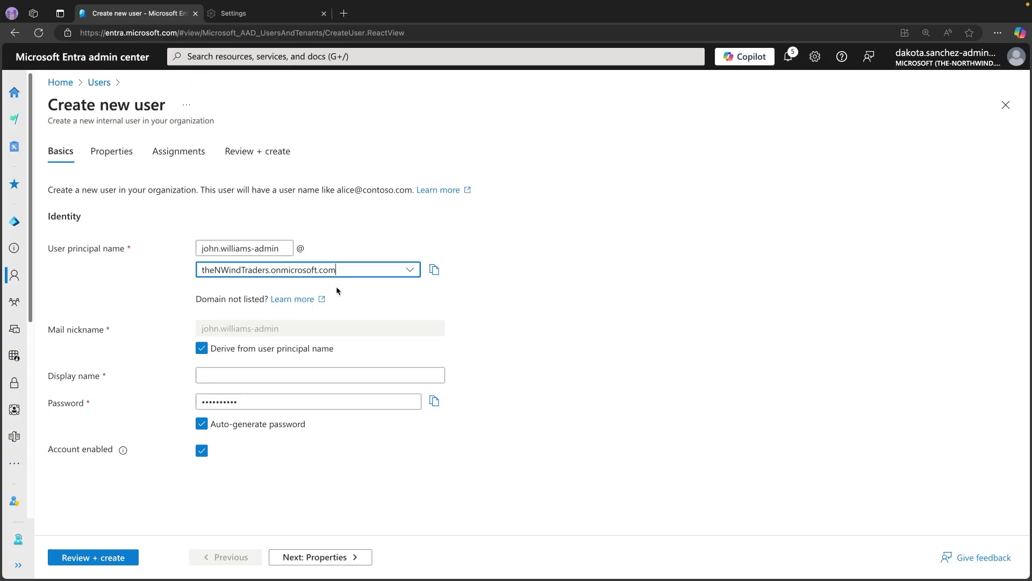
- Enter the user's display name and copy the auto-generated password before moving to Properties
left_click(339, 377)
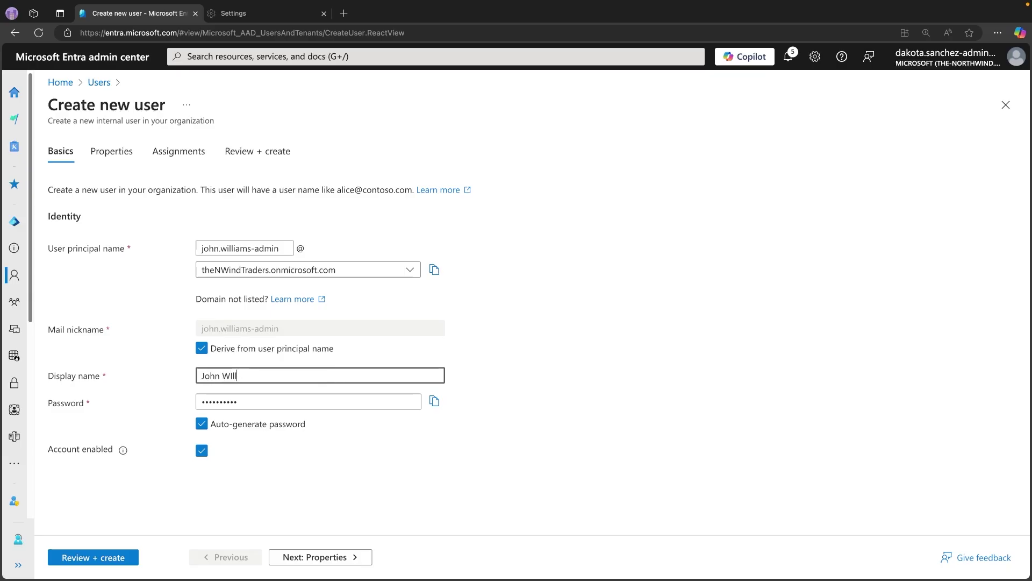
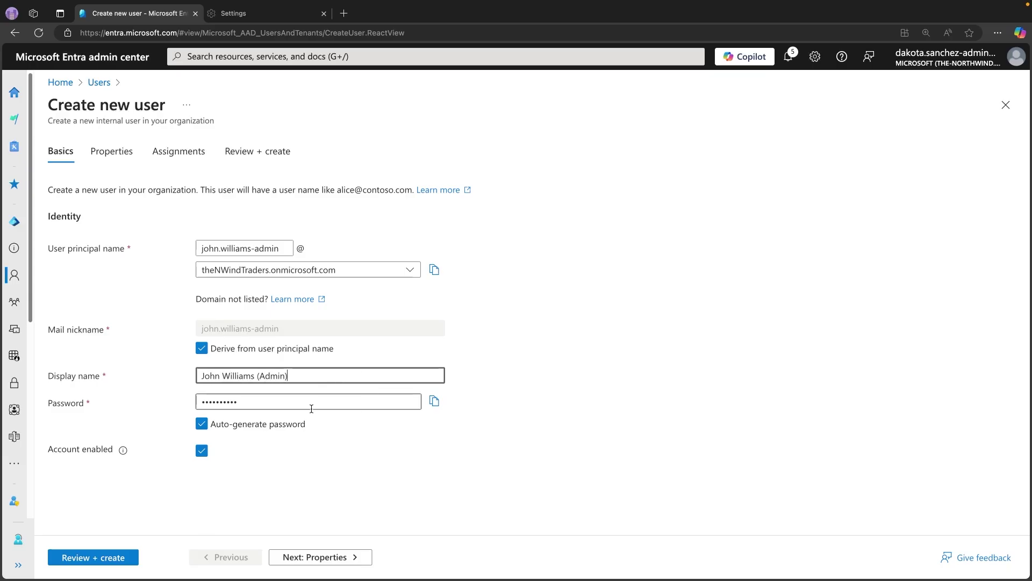
left_click(434, 403)
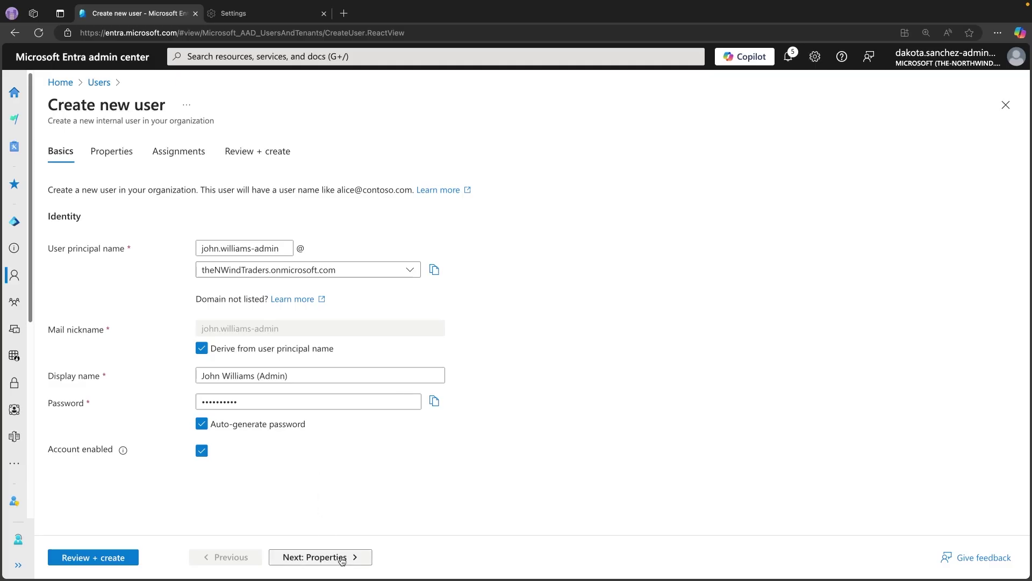
left_click(341, 558)
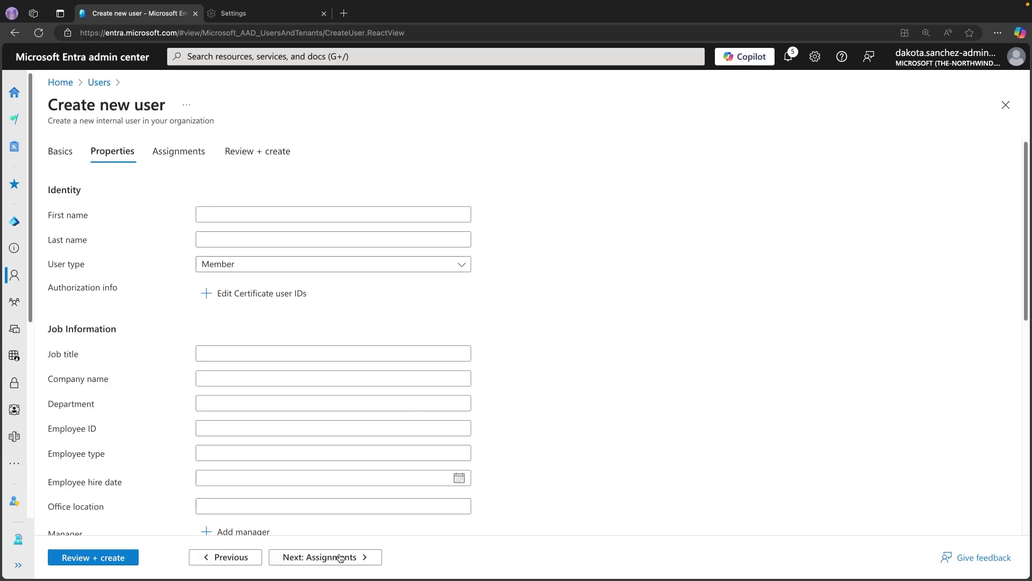
- Assign the Global Administrator role, found by searching 'glob', and create the admin account
left_click(340, 557)
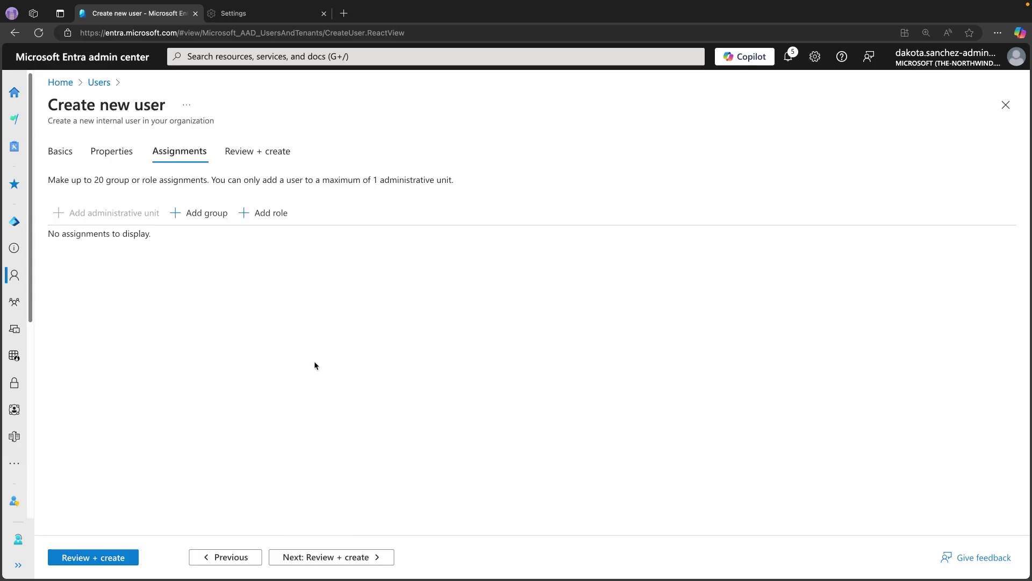
left_click(264, 213)
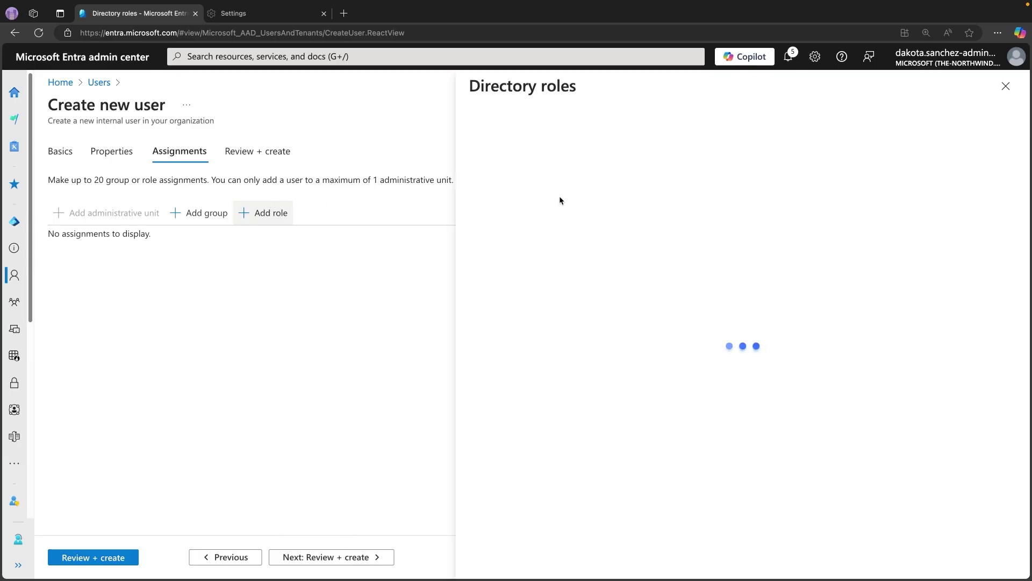
left_click(563, 164)
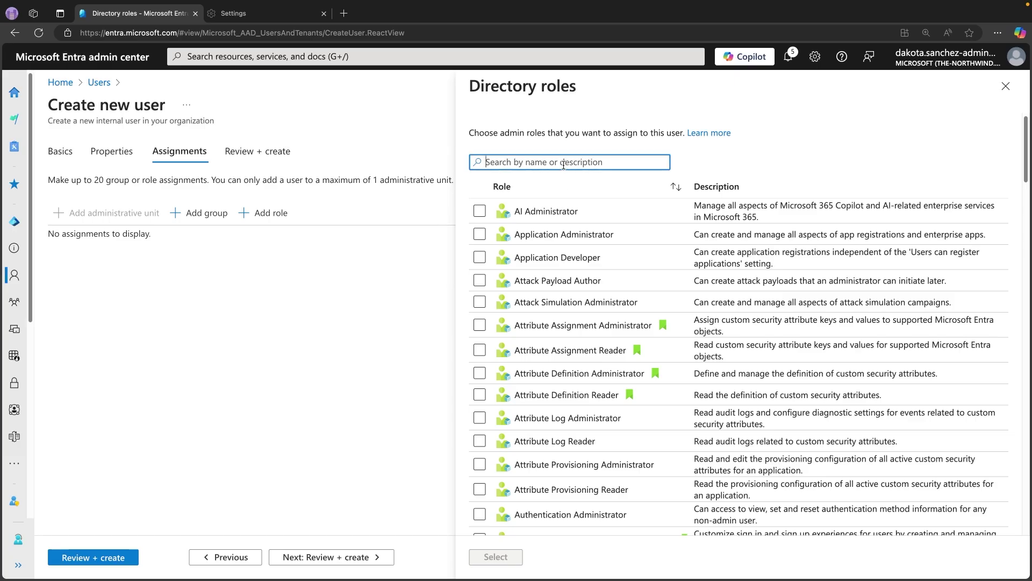
type("global")
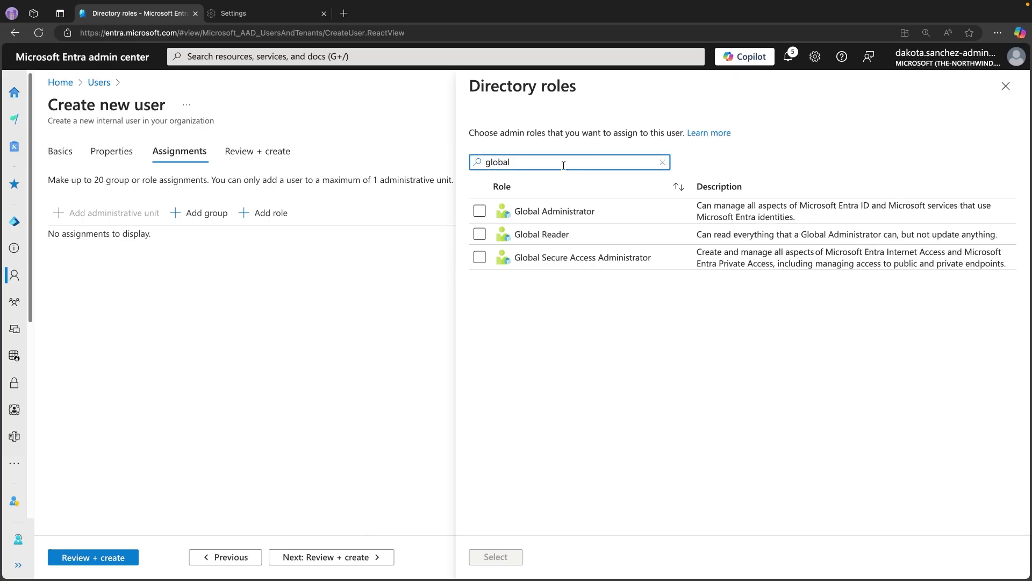
left_click(480, 210)
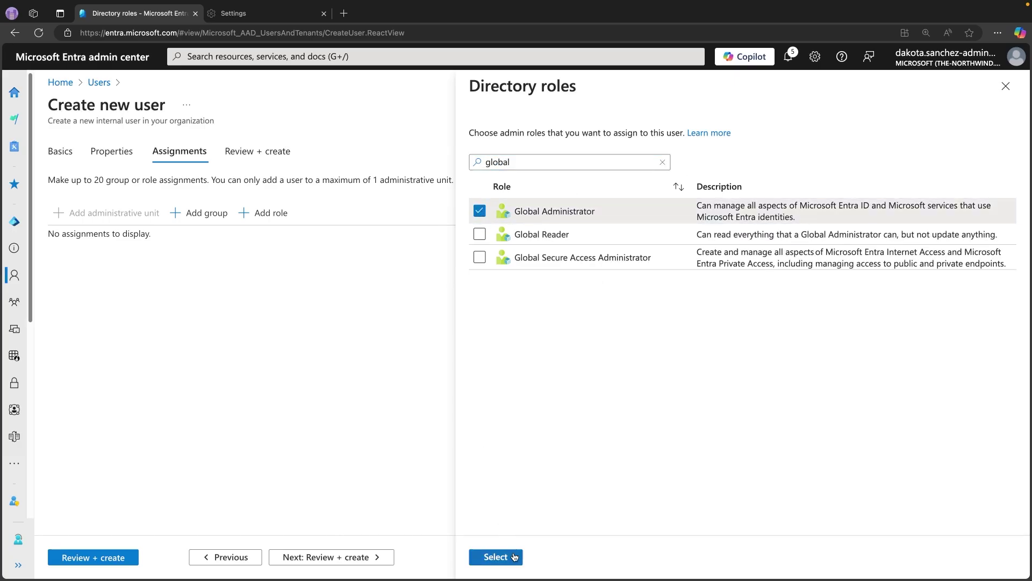
left_click(514, 557)
left_click(104, 557)
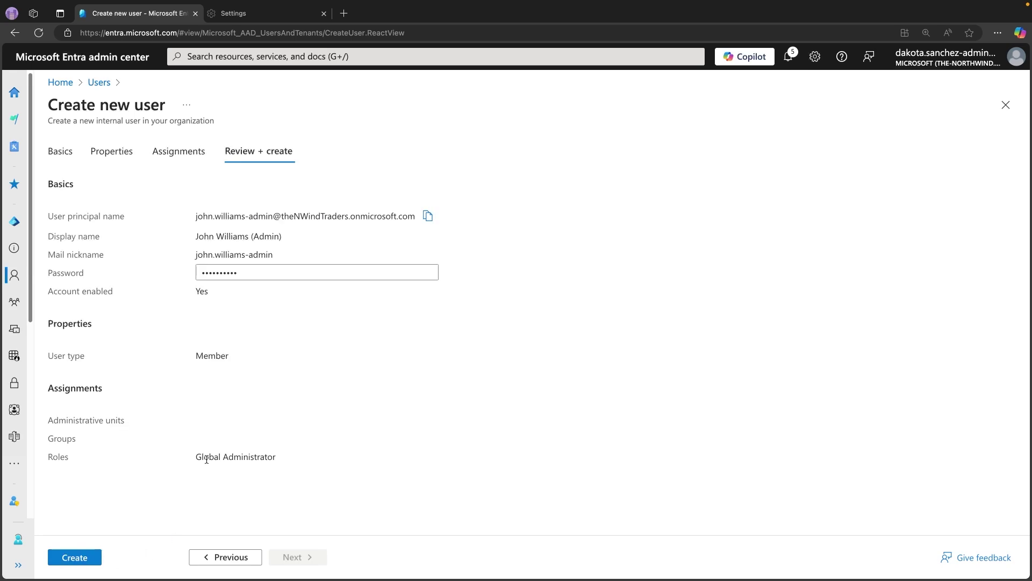
left_click(86, 556)
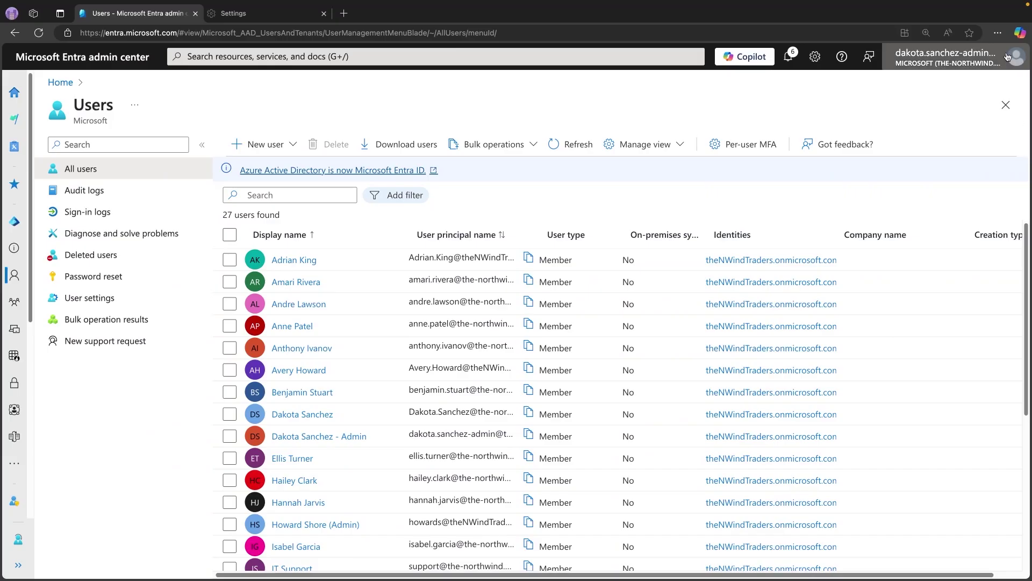
- Open a new InPrivate window and go to aka.ms/mfasetup
left_click(998, 33)
left_click(912, 89)
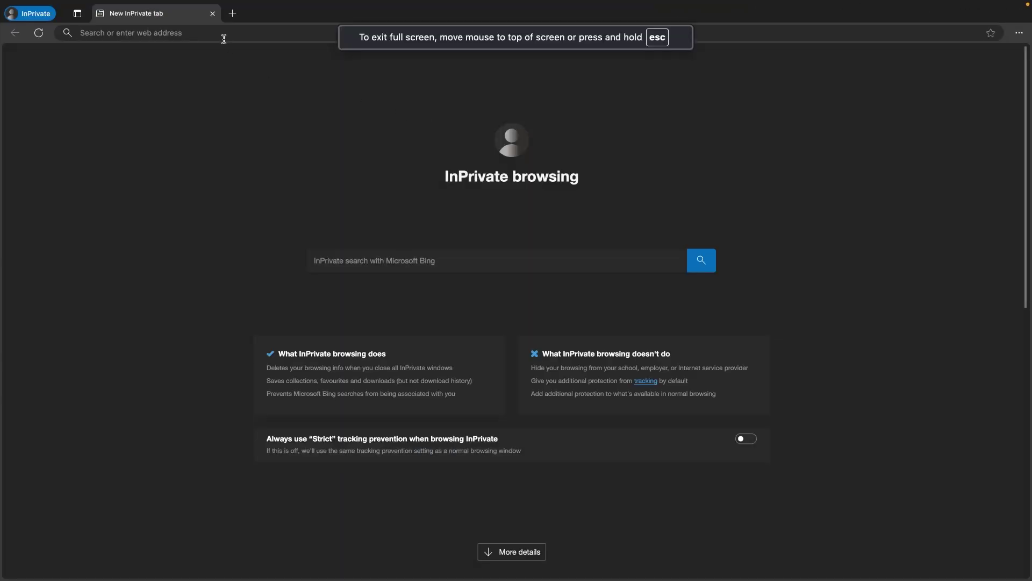
left_click(225, 34)
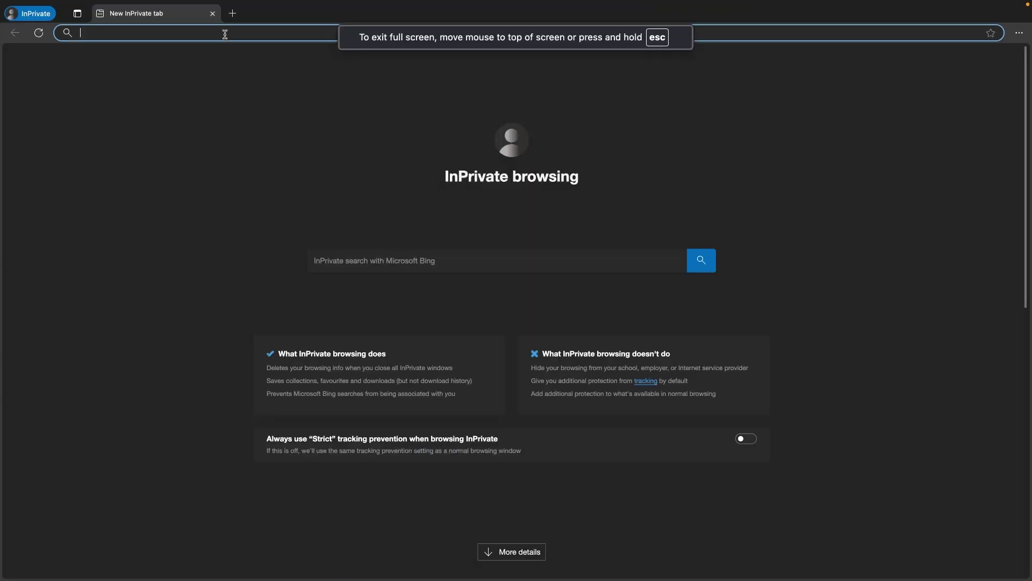
type("aka.")
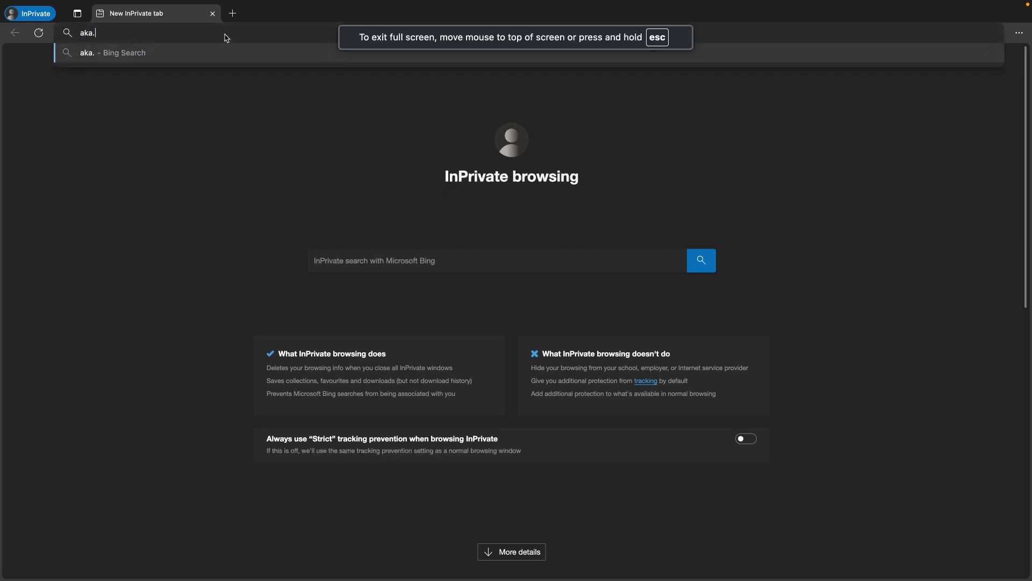
type("ms/m")
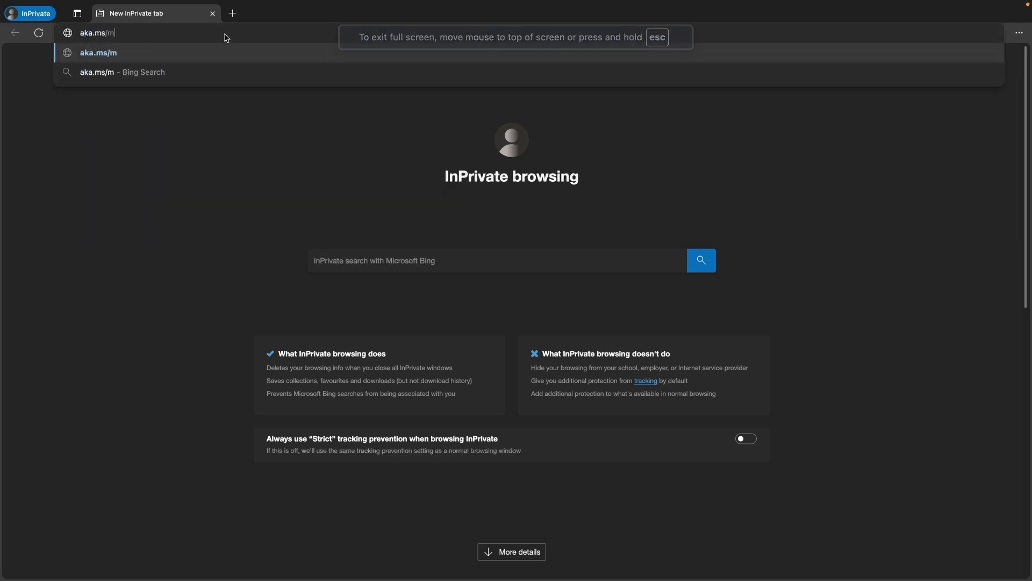
type("fasetup")
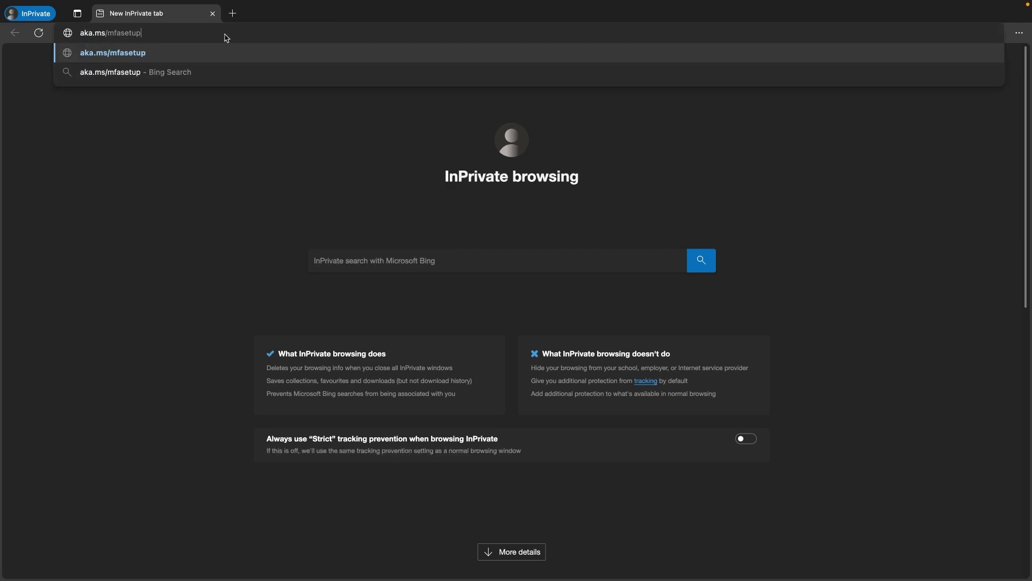
key("Return")
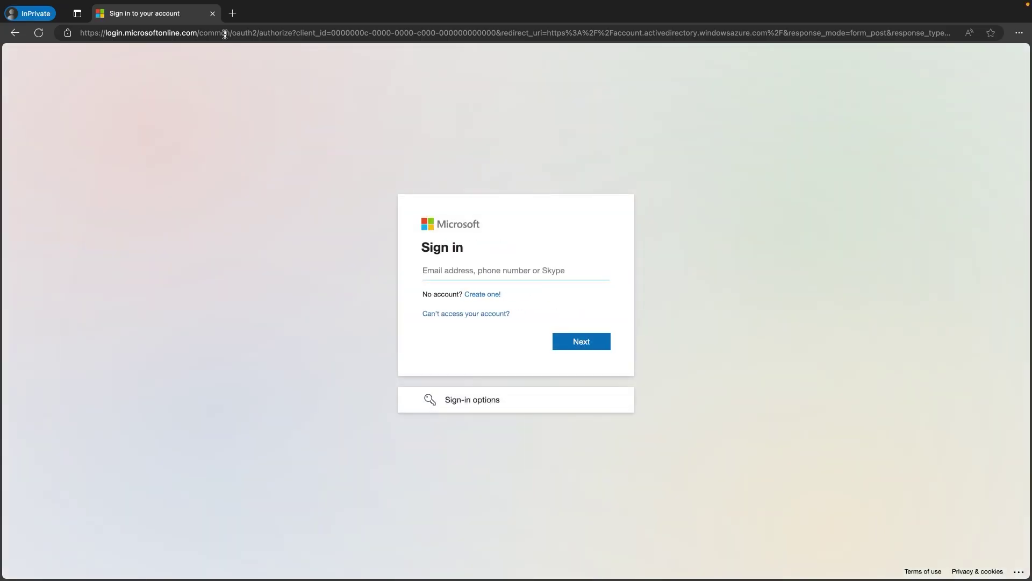
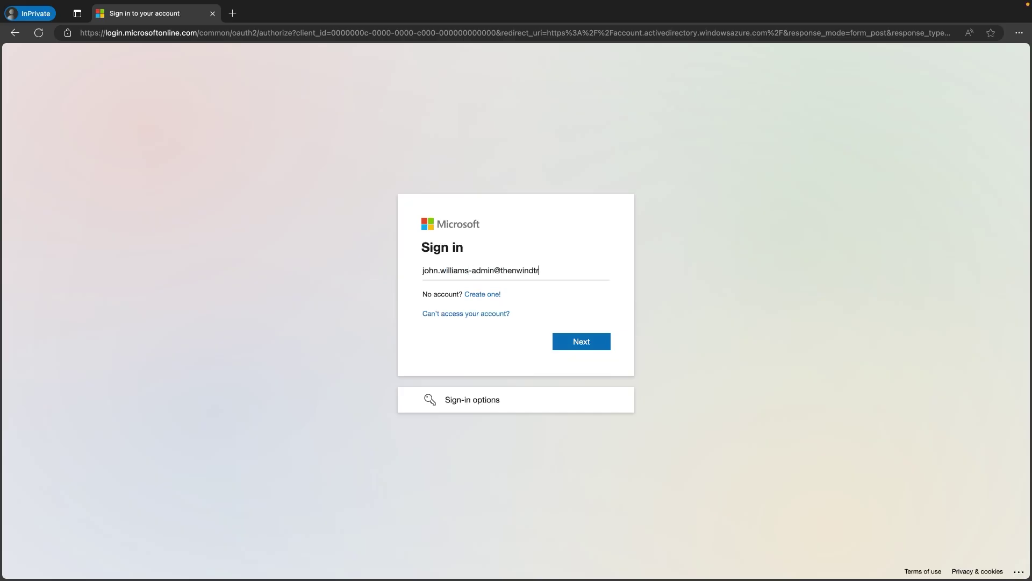
- Sign in with the admin's onmicrosoft.com email and the pasted temporary password
key("Return")
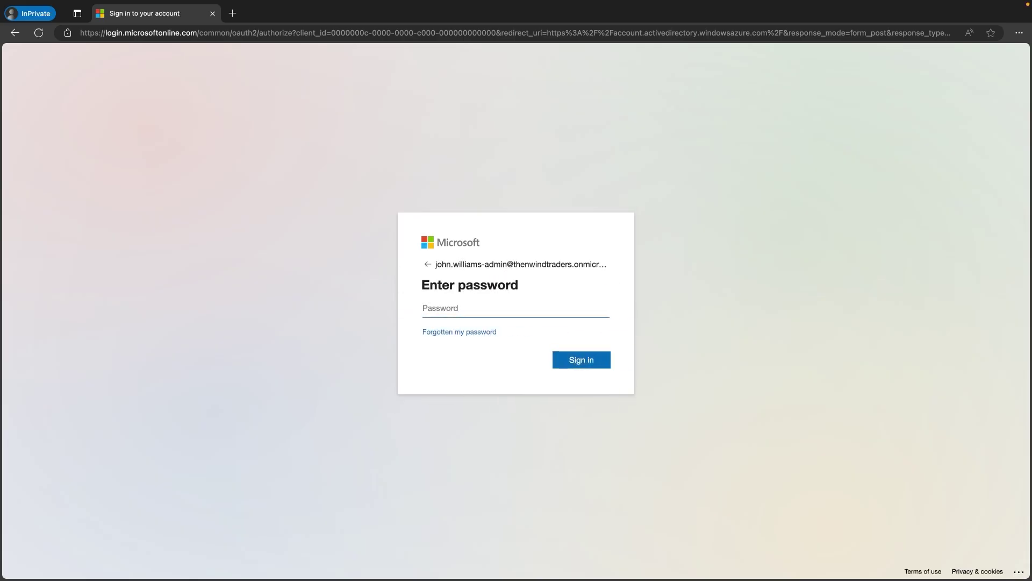
key("super+v")
left_click(585, 361)
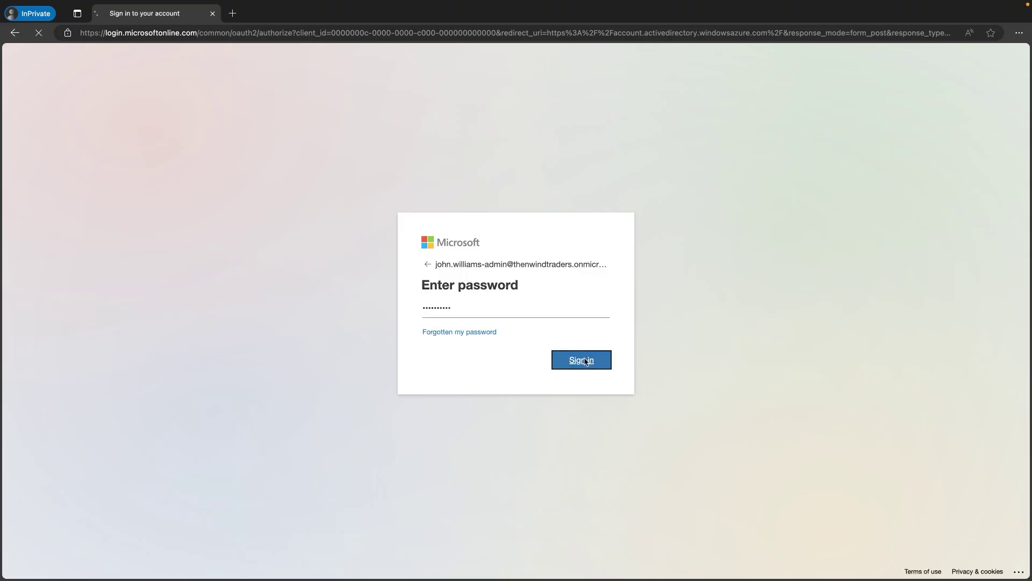
key("ctrl+v")
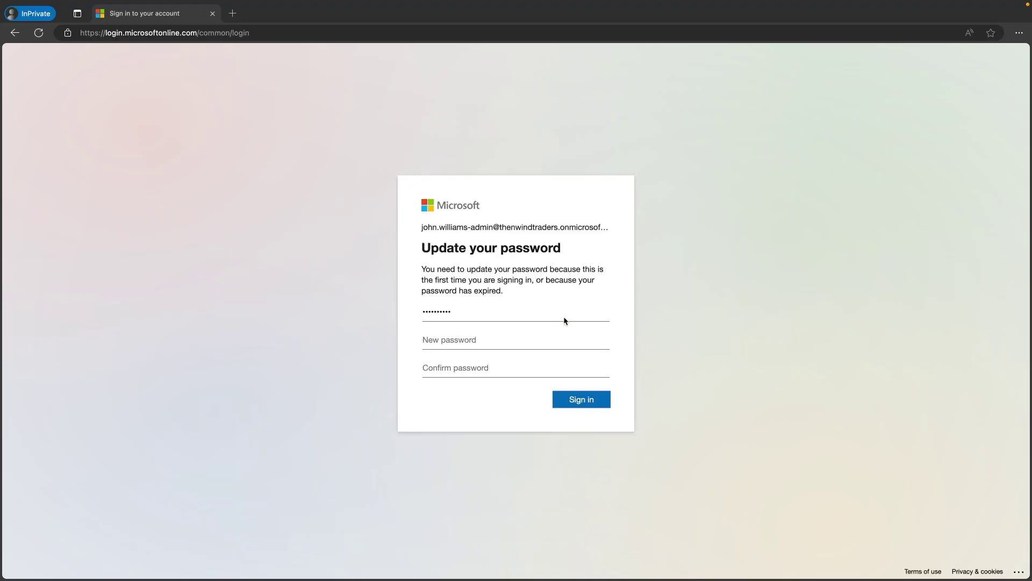
- Set and confirm a new password in place of the temporary one
left_click(542, 336)
key("ctrl+v")
key("Tab")
key("ctrl+v")
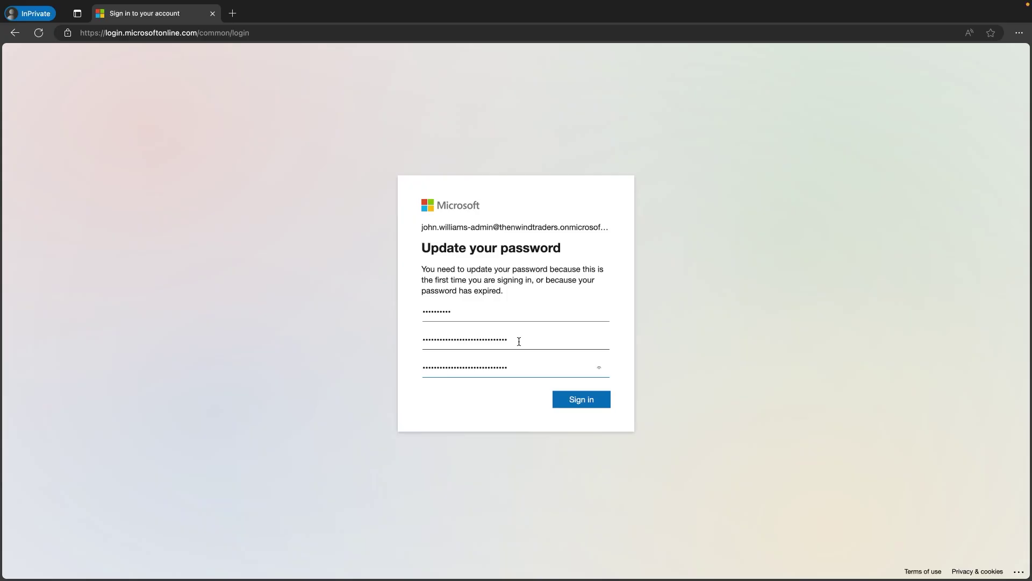
left_click(580, 399)
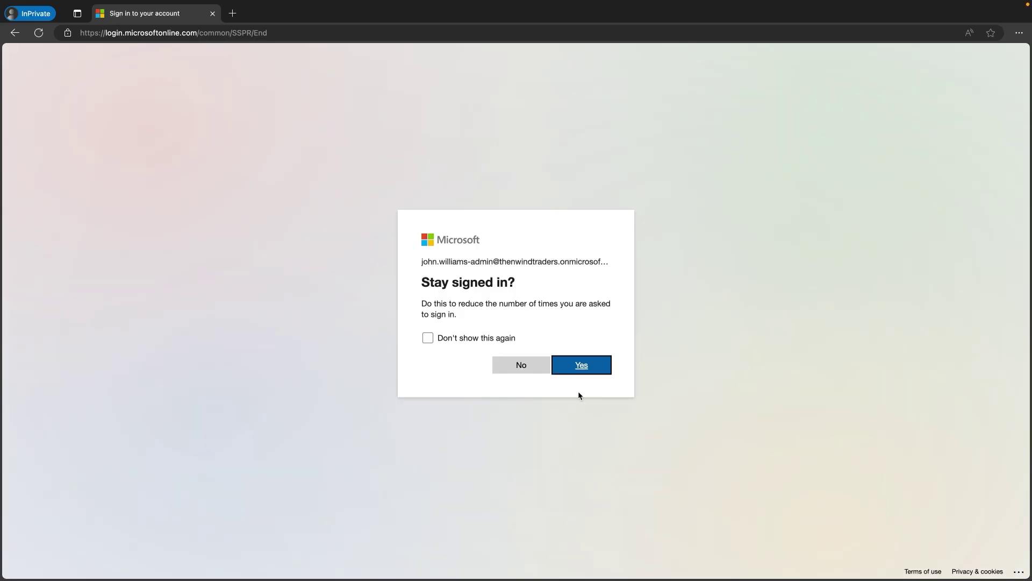
- Decline staying signed in and finish the Microsoft Authenticator registration wizard
left_click(530, 367)
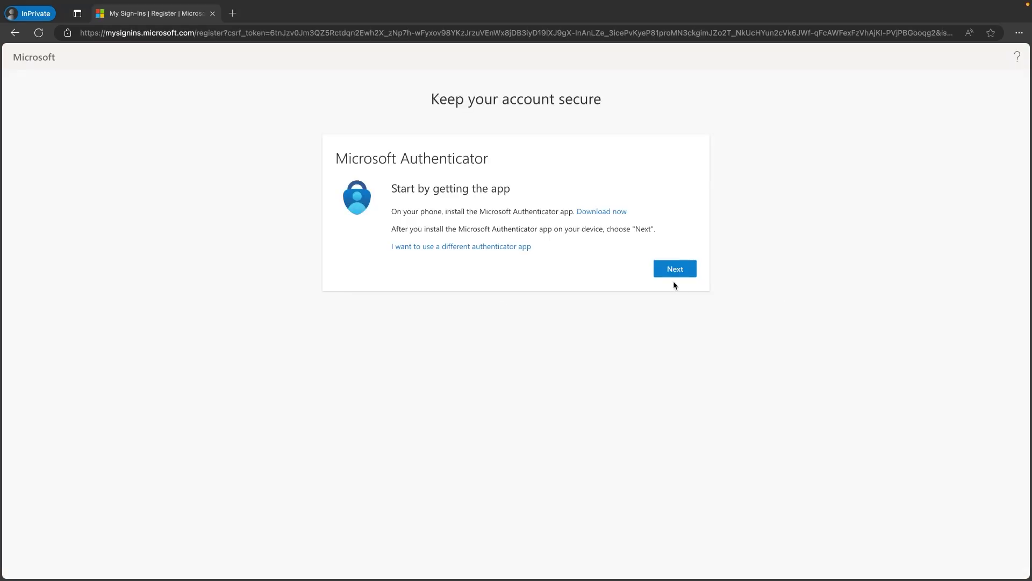
left_click(676, 270)
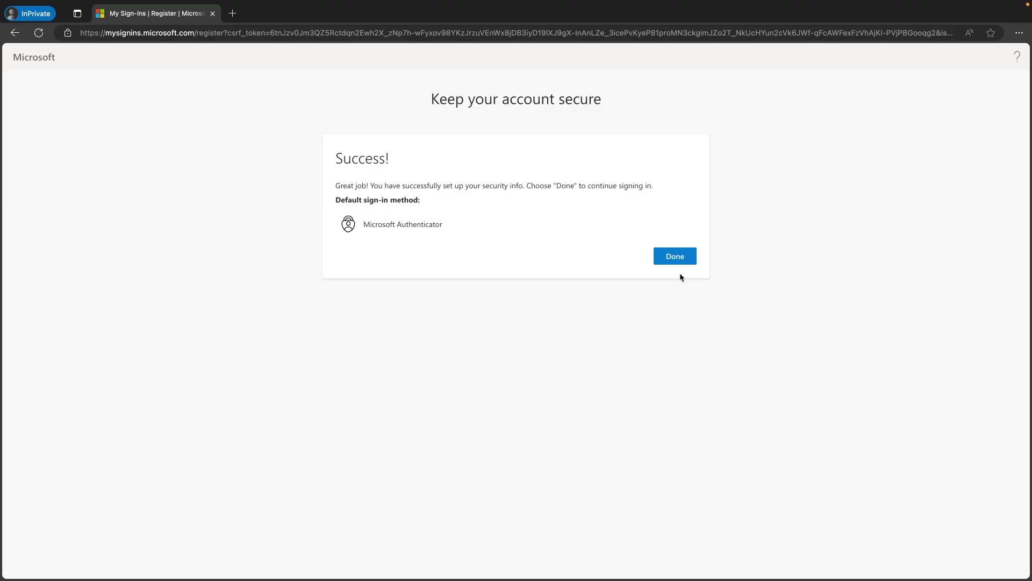
left_click(672, 257)
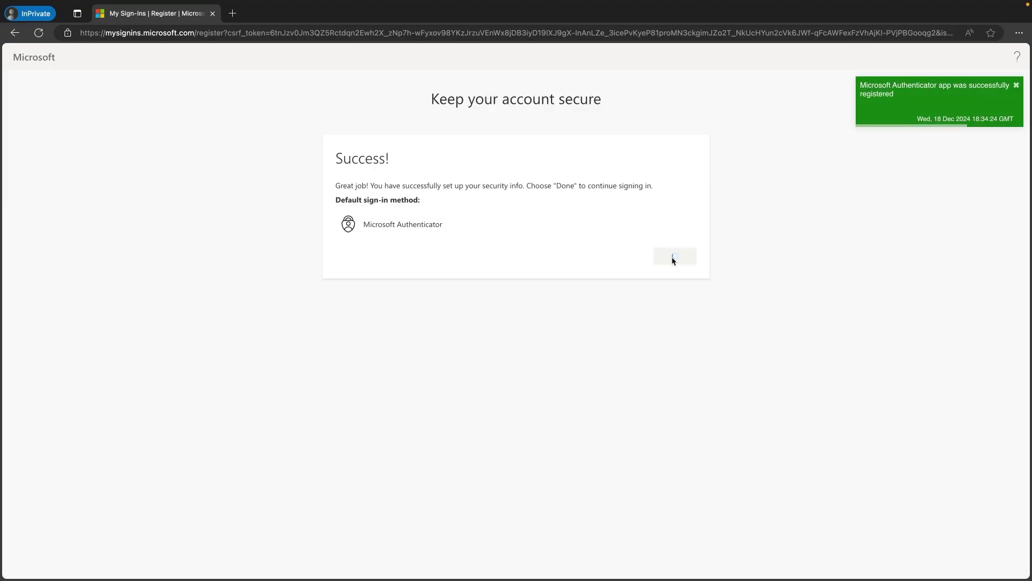